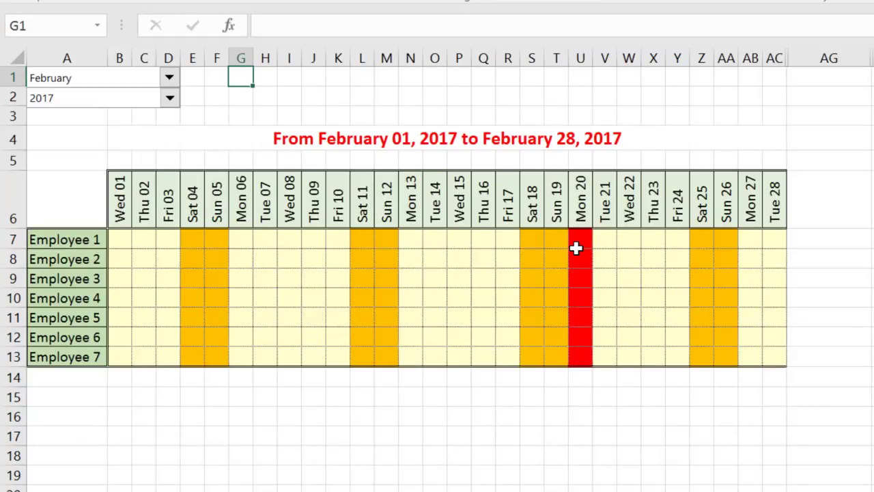
- Set the month of the With Macro calendar to July and show the form controls that can be inserted
click(169, 78)
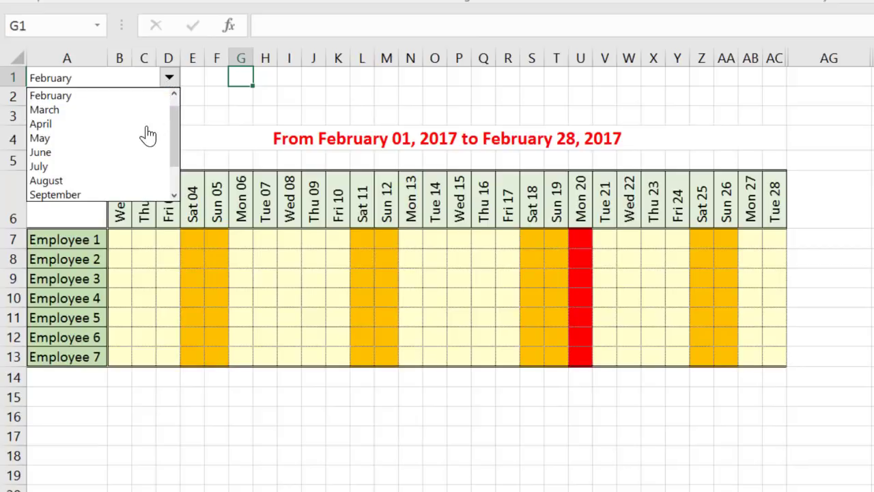
click(133, 166)
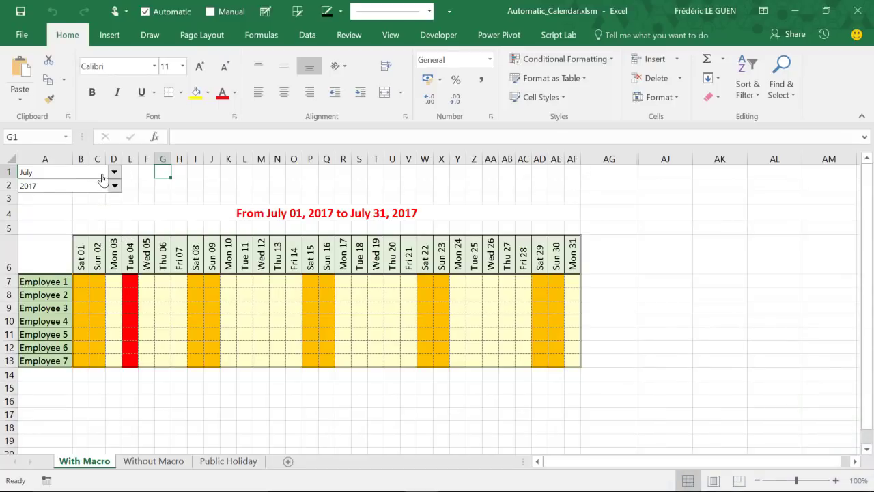
click(450, 41)
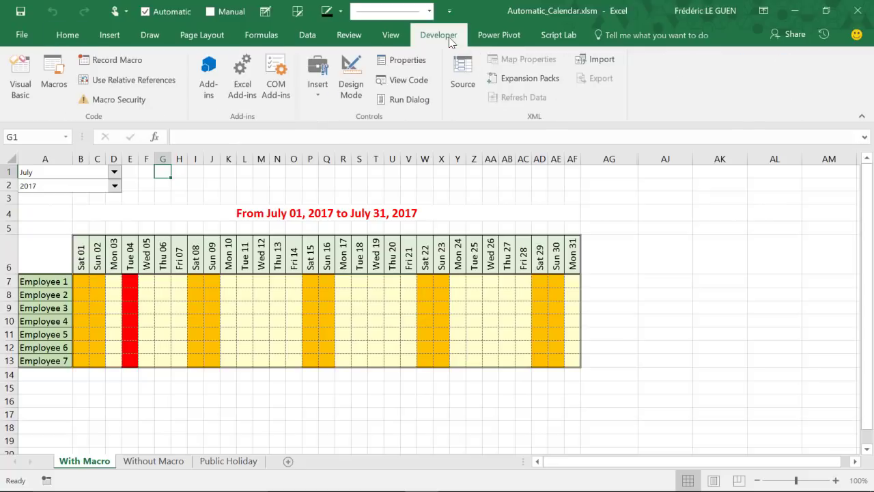
click(318, 87)
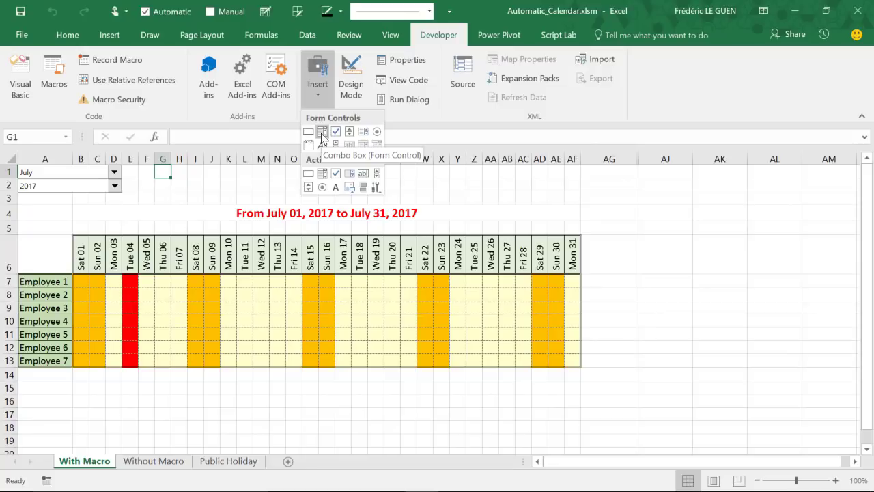
- On the Without Macro sheet, set the month in cell A1 to July
click(152, 461)
click(151, 462)
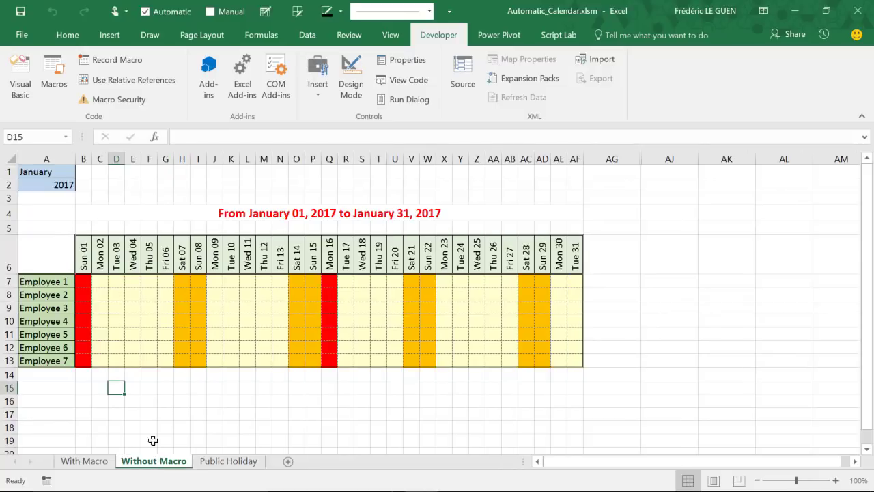
click(66, 173)
click(80, 175)
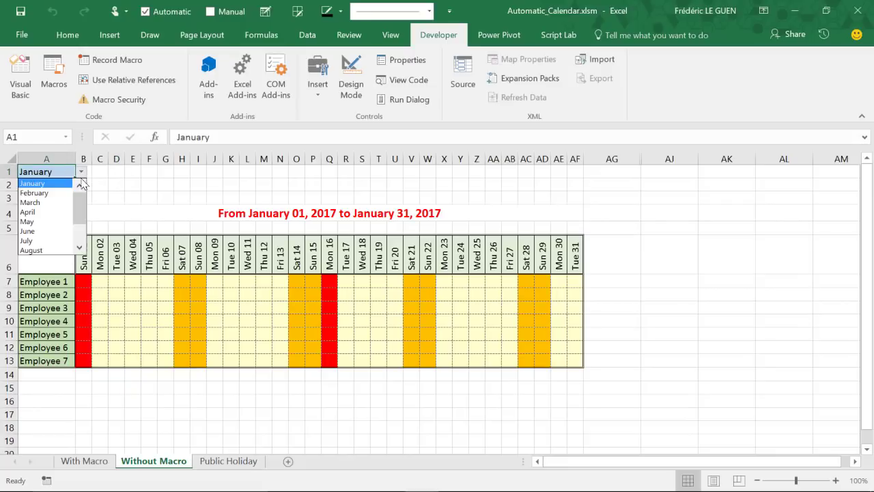
click(56, 239)
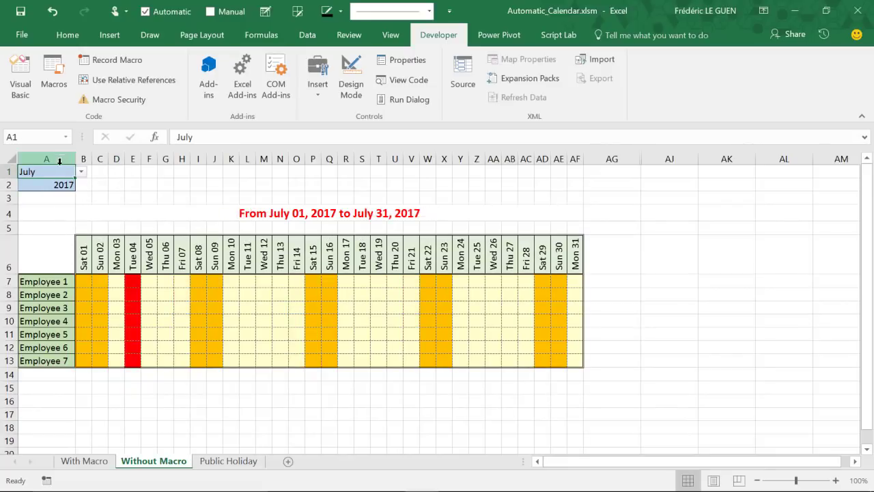
click(307, 36)
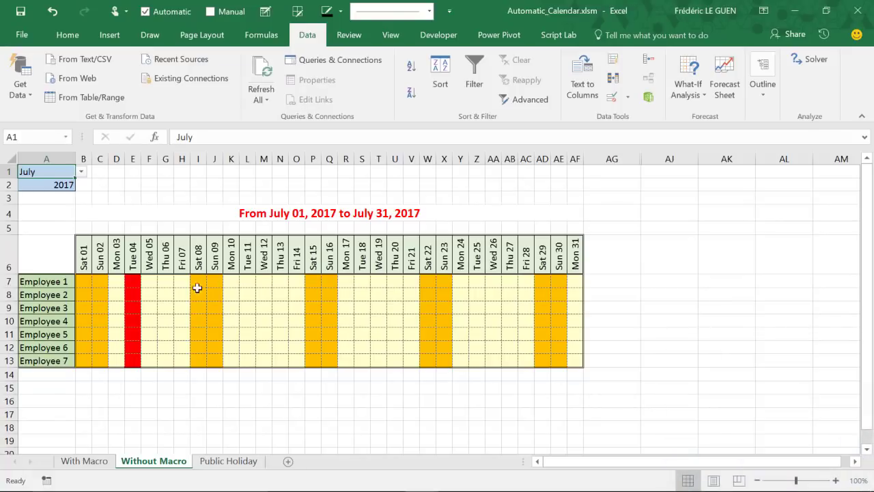
- Enter 1 for Employee 3 on Thu 06 and Fri 07 in the Without Macro calendar
click(168, 307)
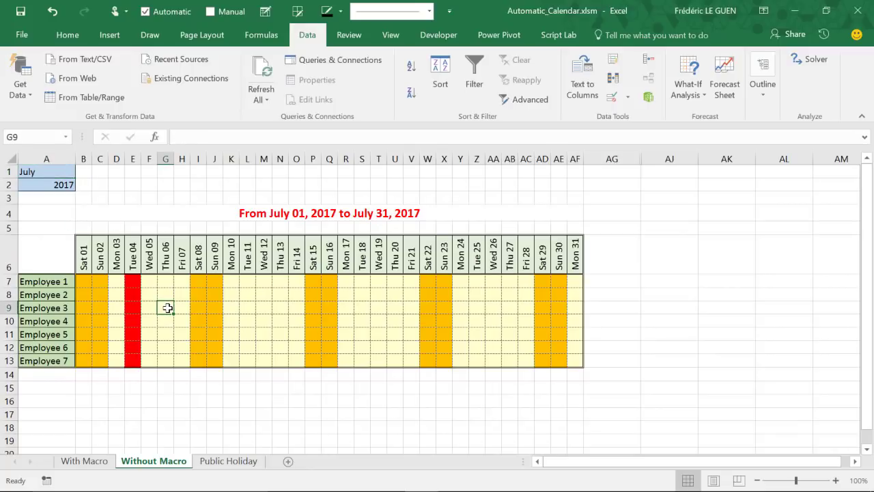
text(1)
key(Right)
text(1)
click(224, 308)
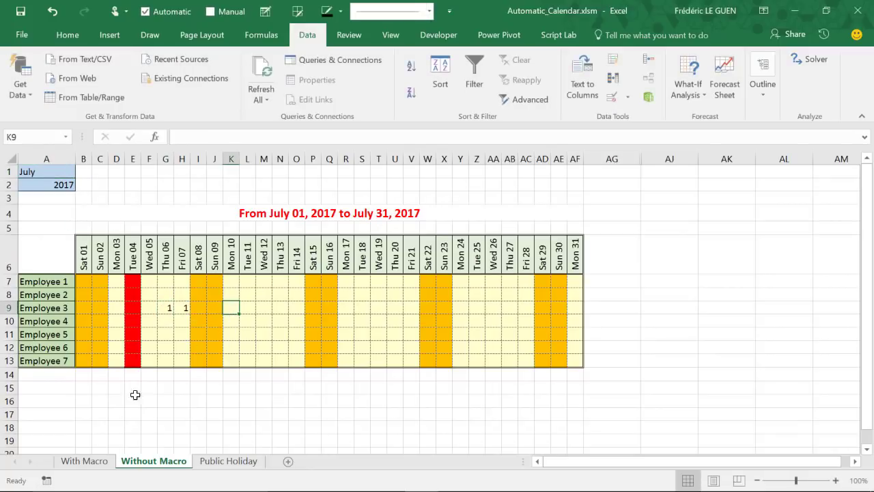
- On the With Macro sheet, enter 1 for Employee 3 on Thu 06 and Fri 07
click(98, 463)
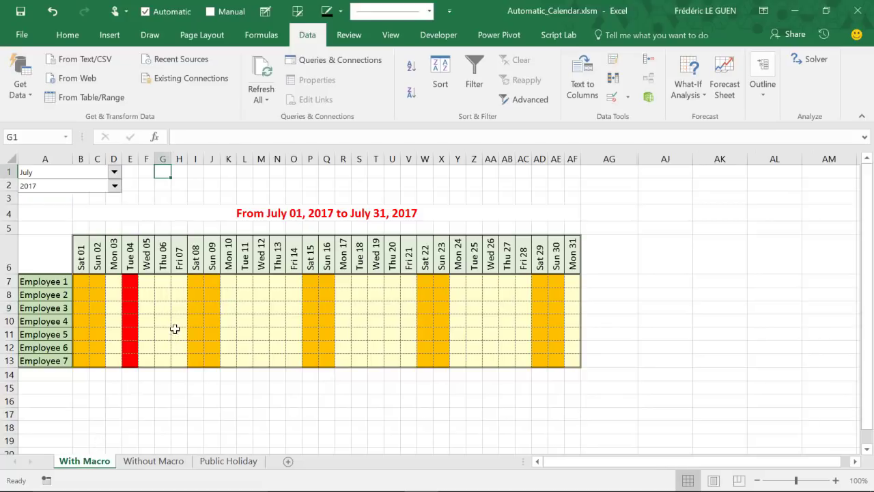
click(163, 308)
text(1)
click(183, 308)
text(1)
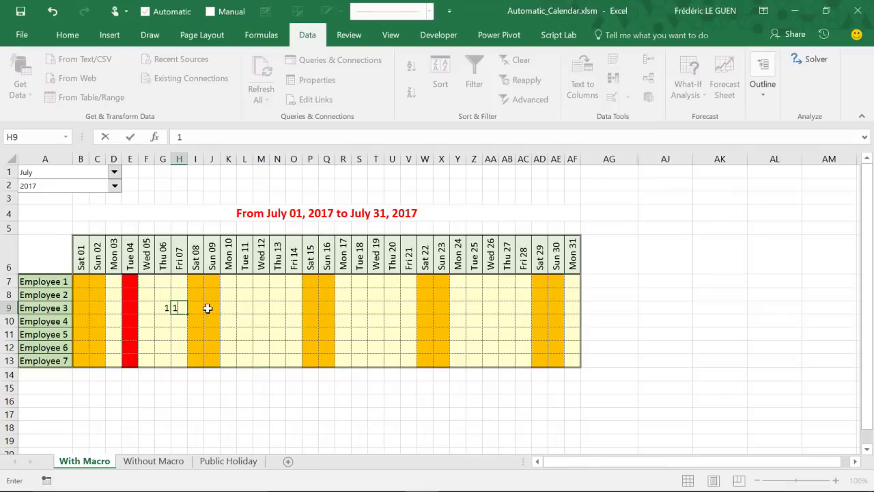
- Return to the Without Macro sheet and change the calendar month in cell A1 to August
click(153, 461)
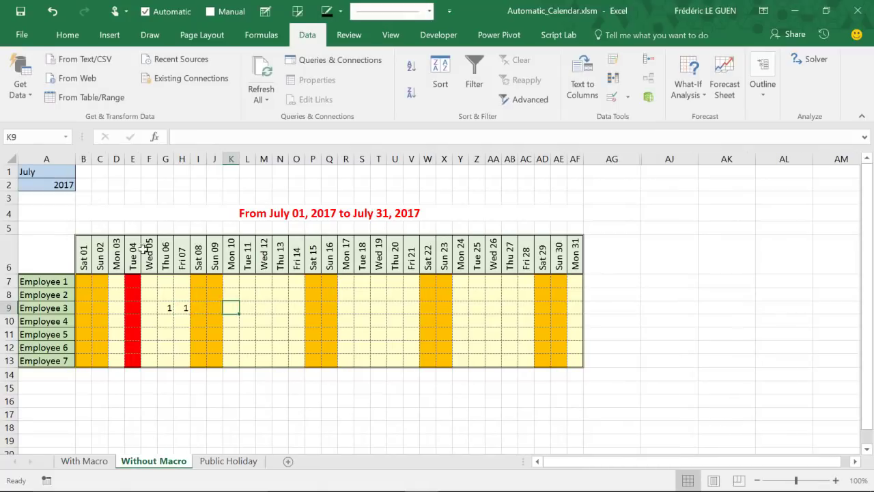
click(68, 172)
click(80, 172)
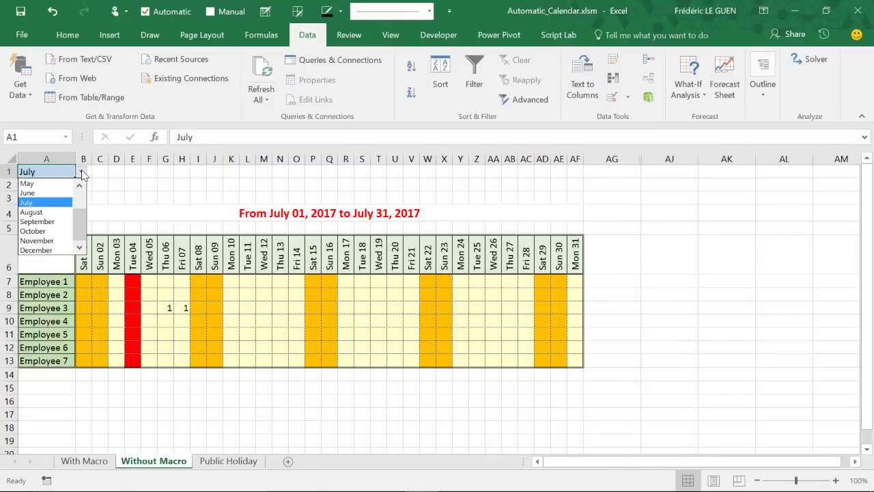
click(57, 212)
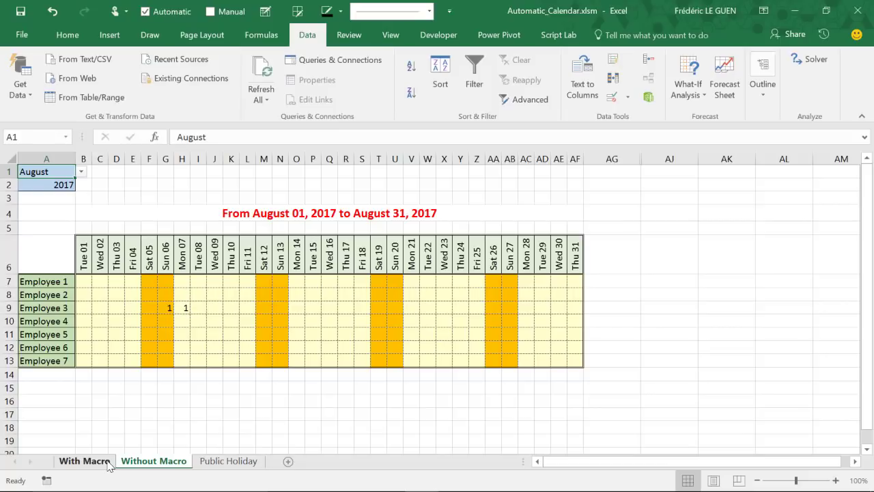
- On the With Macro sheet, change the calendar month to August
click(110, 464)
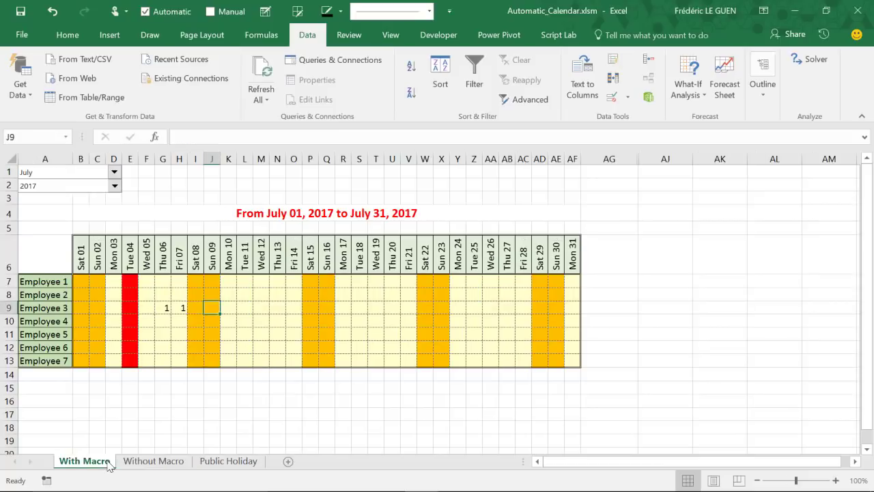
click(115, 172)
click(98, 214)
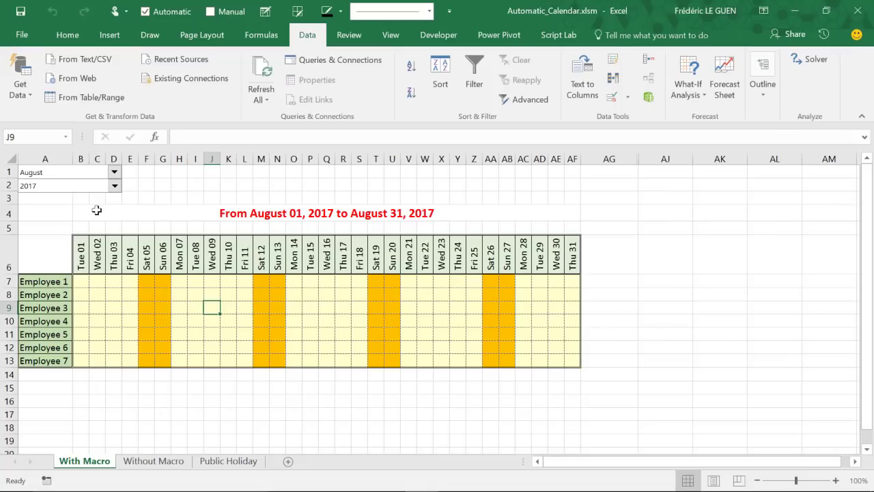
- Create a blank workbook and draw a Combo Box form control about 4.57 cm wide and 0.58 cm high over cells B1 to D1
key(ctrl+n)
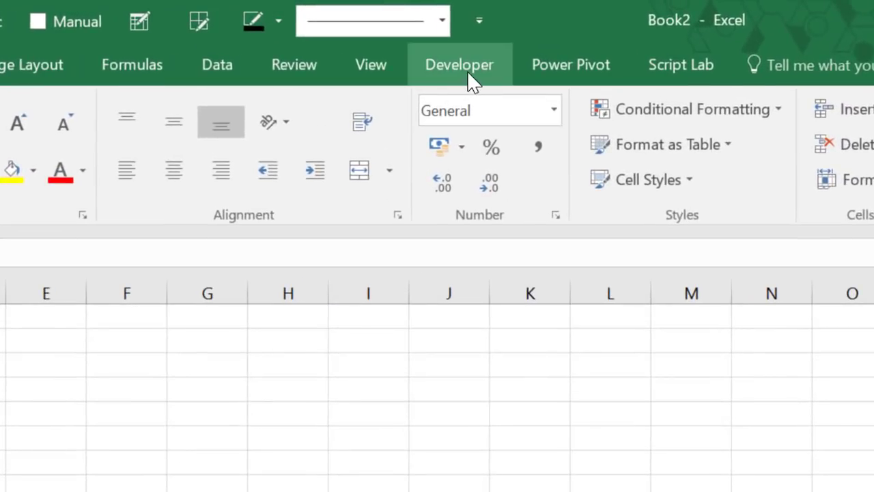
click(443, 39)
click(235, 168)
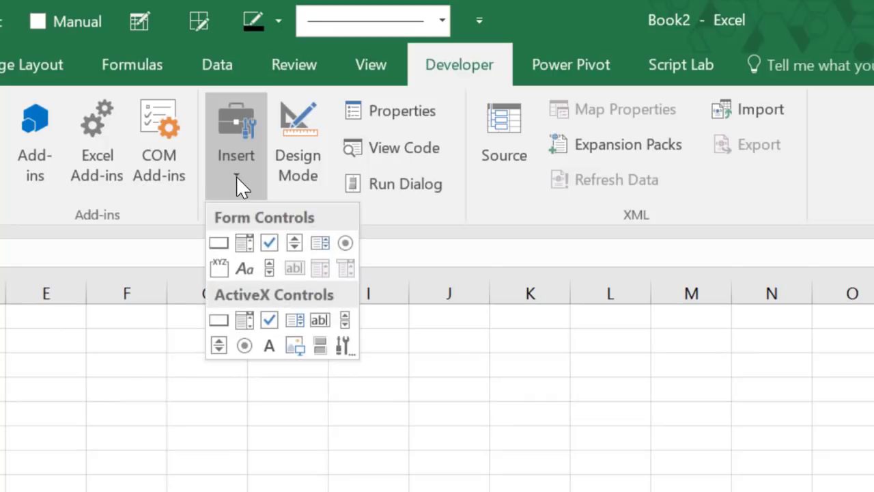
click(244, 244)
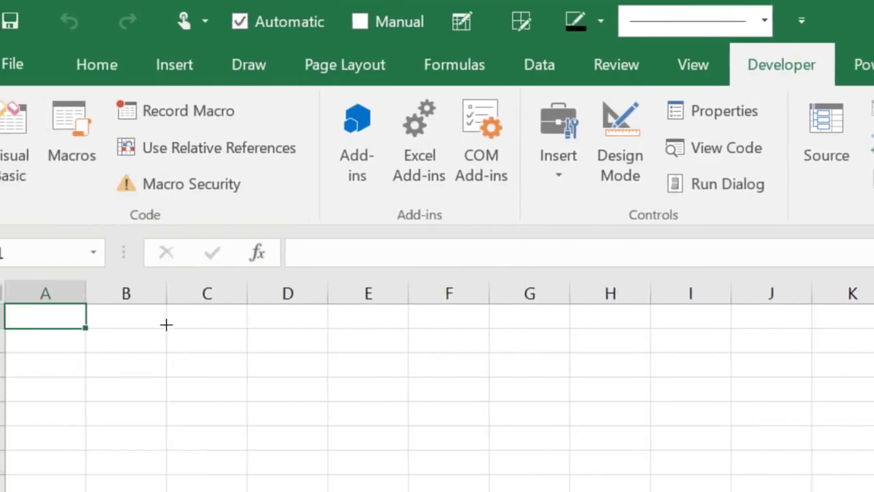
drag(136, 307, 354, 327)
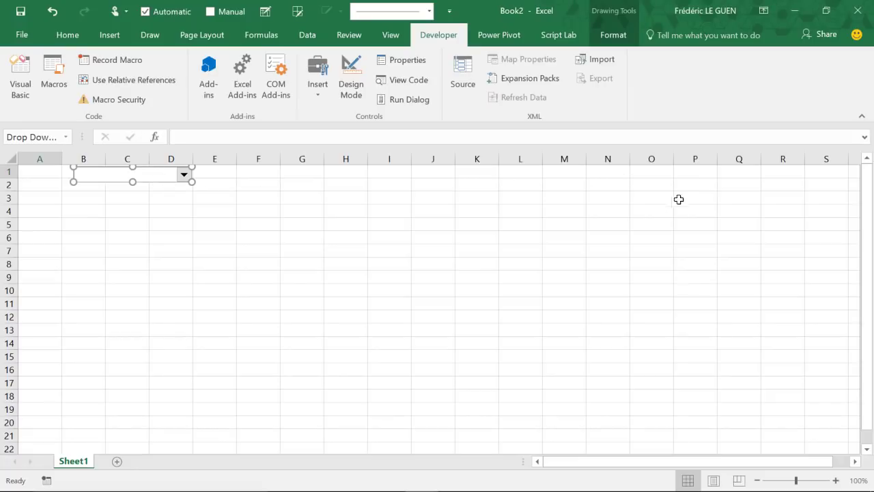
- Enter January in cell AR1 and fill the month series down to December in AR12
click(841, 463)
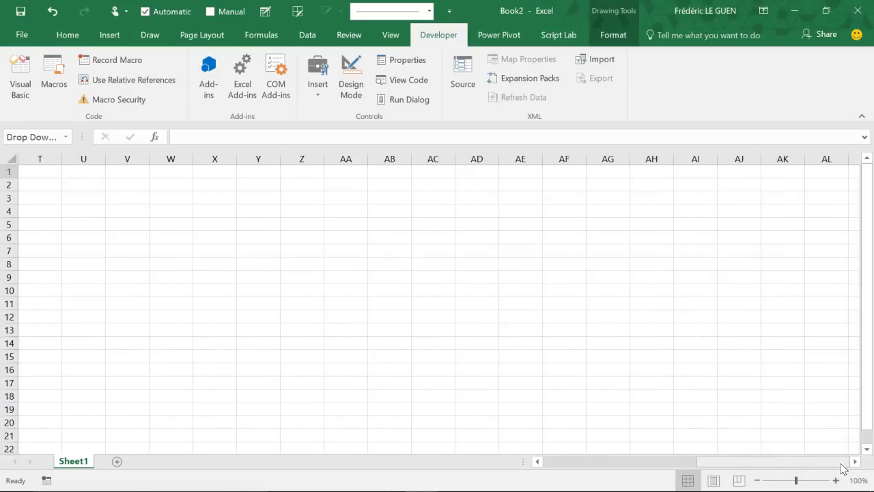
click(854, 462)
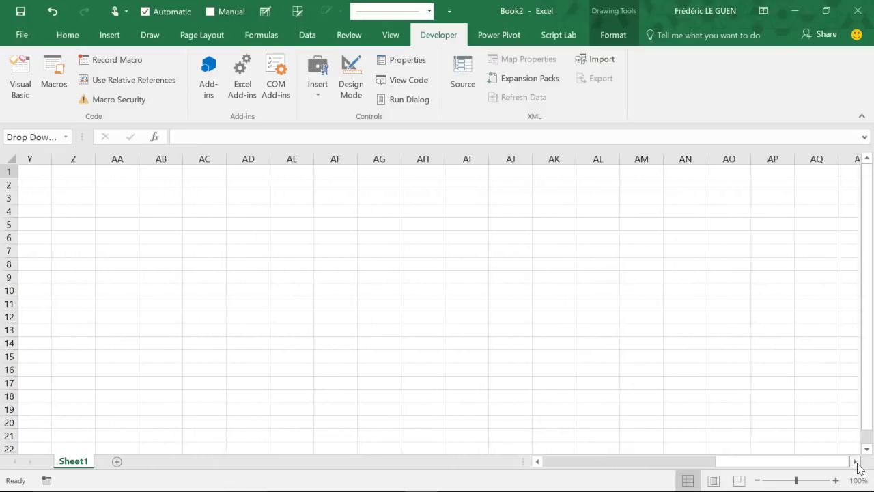
click(782, 172)
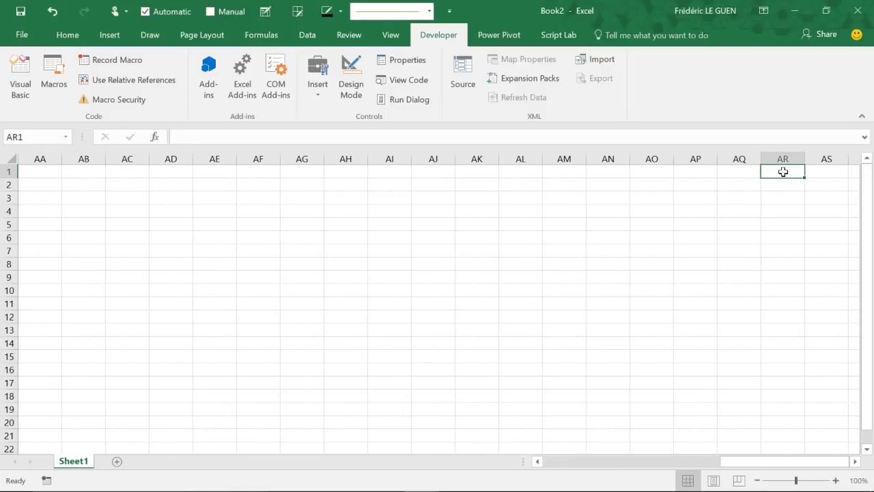
text(January)
key(Return)
click(782, 172)
drag(805, 177, 802, 322)
- Enter 2015 in cell AS1 and fill the years down as a series to 2022 in AS8
click(855, 460)
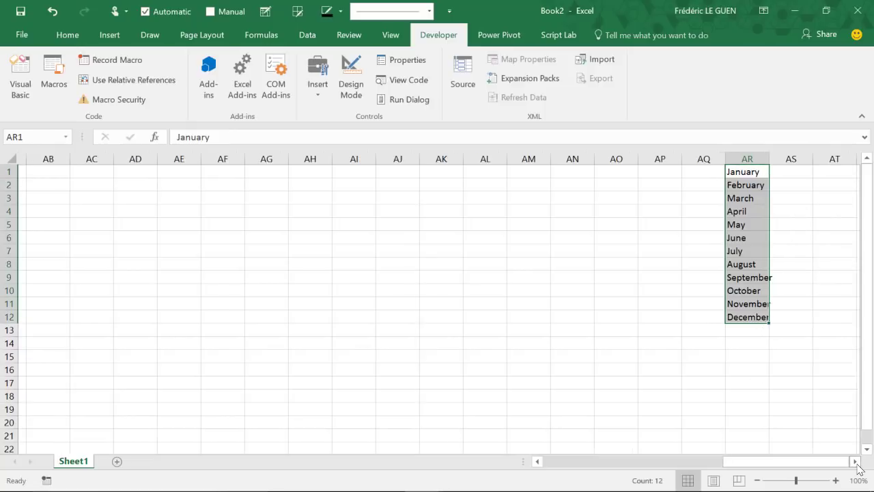
click(715, 174)
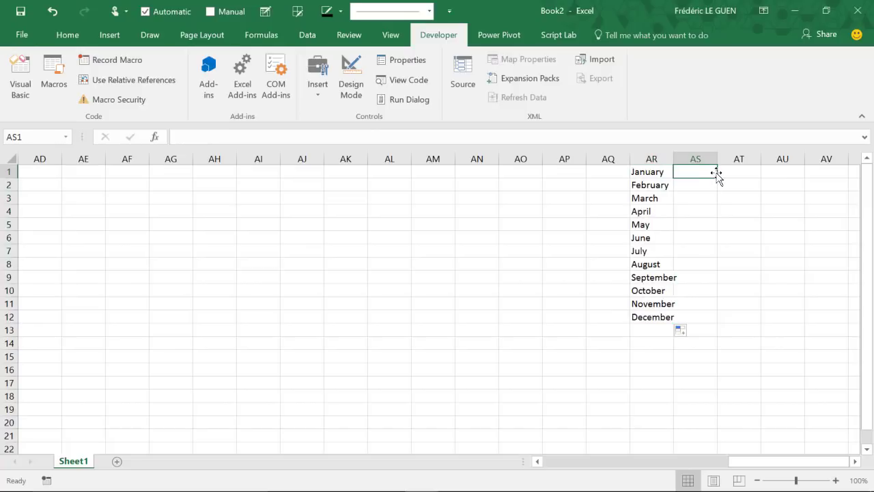
text(2015)
key(Return)
key(Up)
key(ctrl)
drag(718, 178, 719, 265)
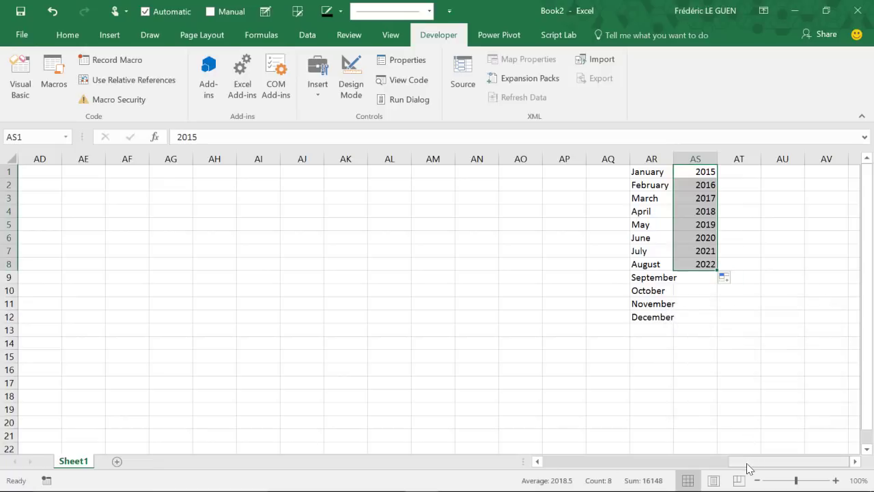
- Set the input range of the combo box over B1 to D1 to the month list $AR$1:$AR$12
drag(746, 468, 557, 468)
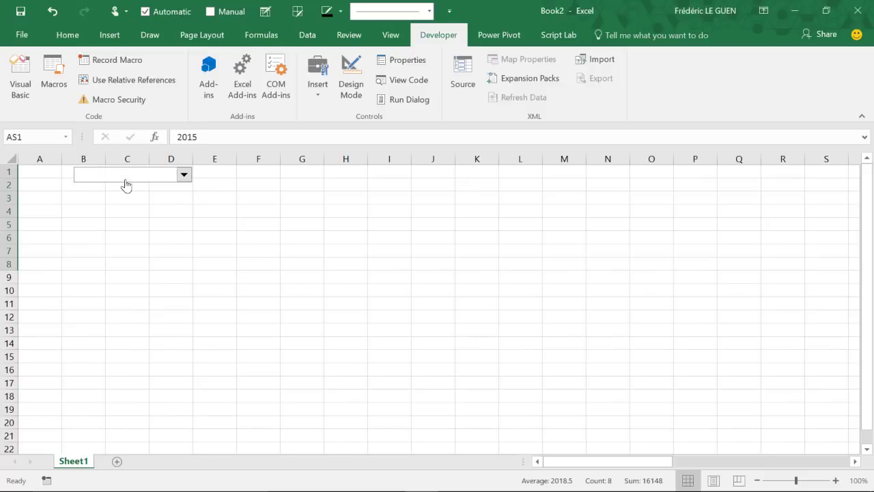
right_click(126, 181)
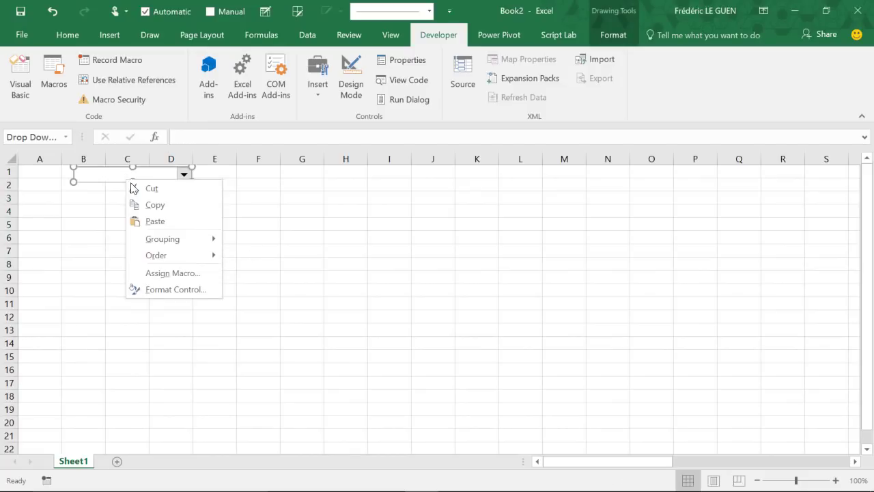
click(191, 291)
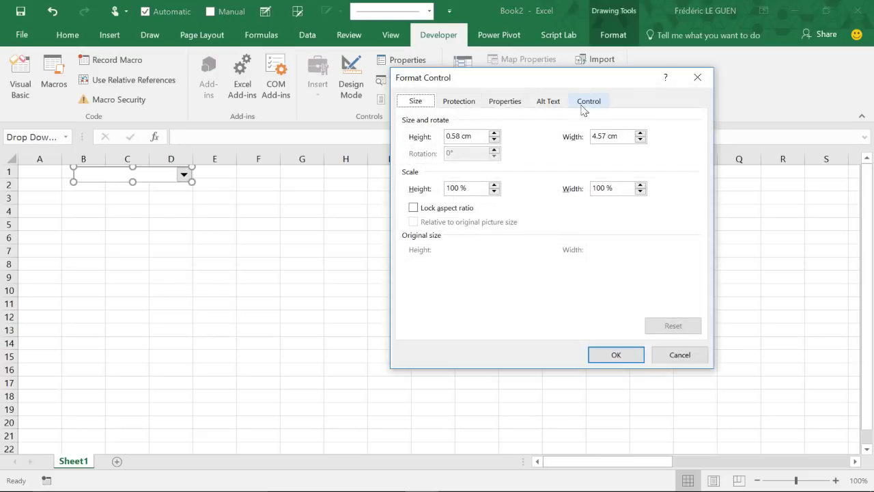
click(584, 108)
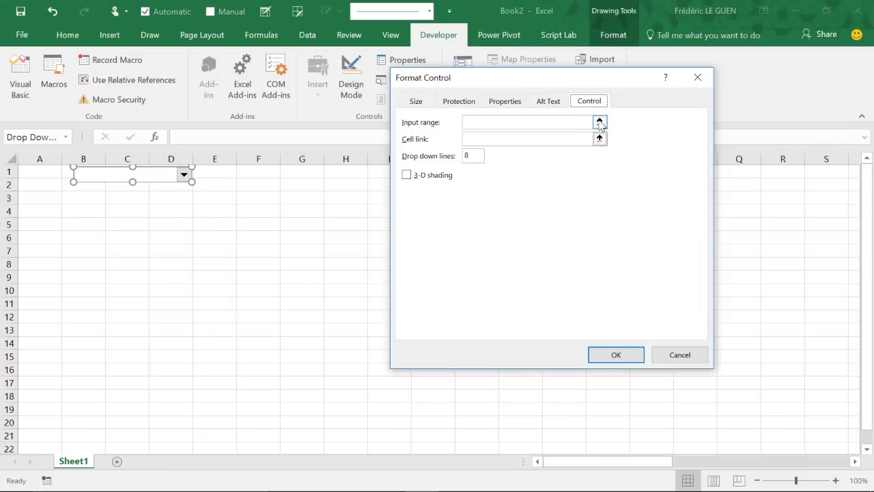
click(600, 122)
click(823, 467)
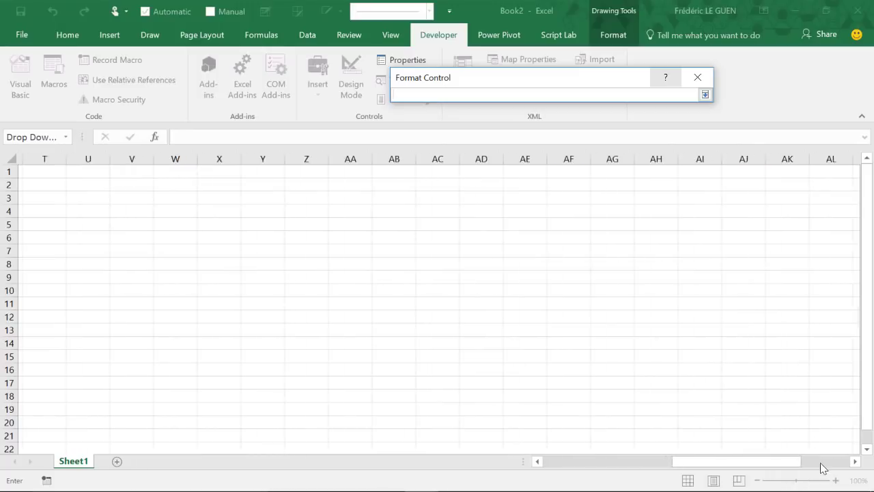
click(816, 465)
drag(267, 173, 270, 316)
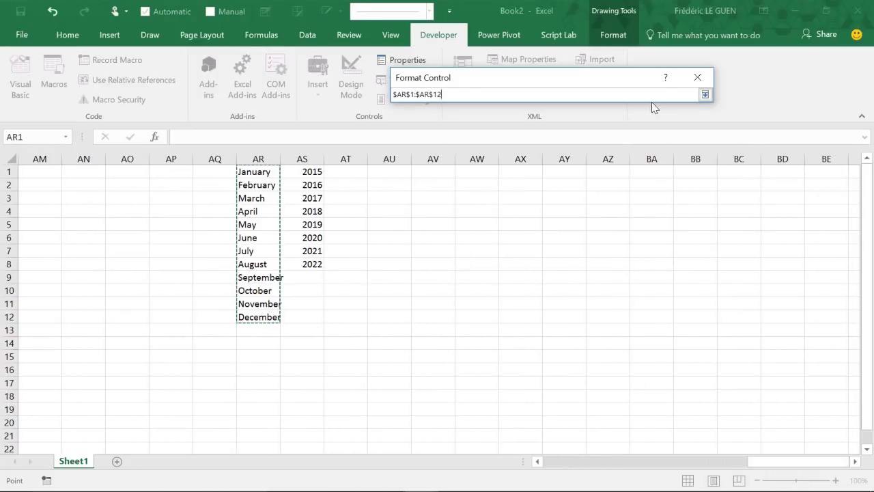
click(705, 94)
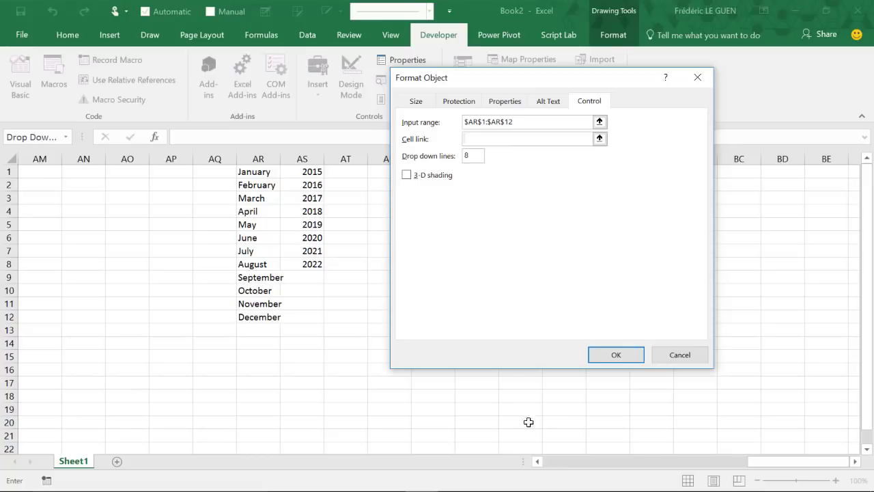
- Link the month combo box to cell $A$1, apply the control settings and deselect the control
drag(749, 461, 534, 462)
click(40, 172)
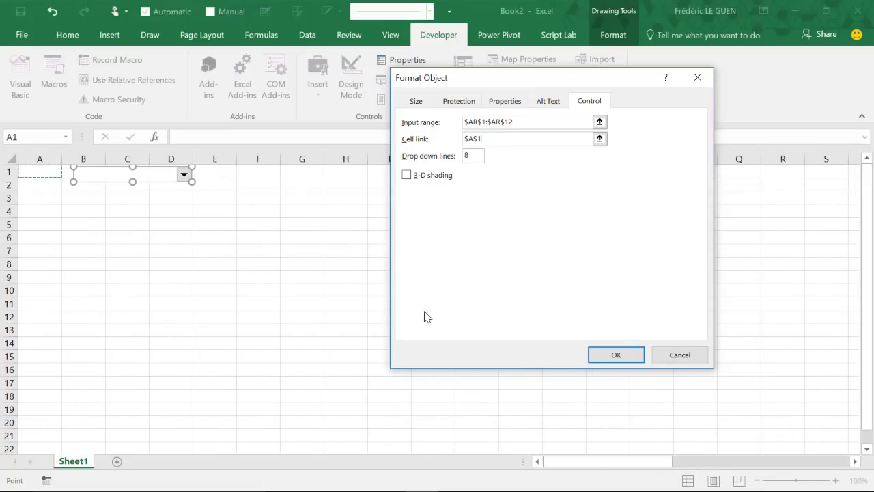
click(610, 360)
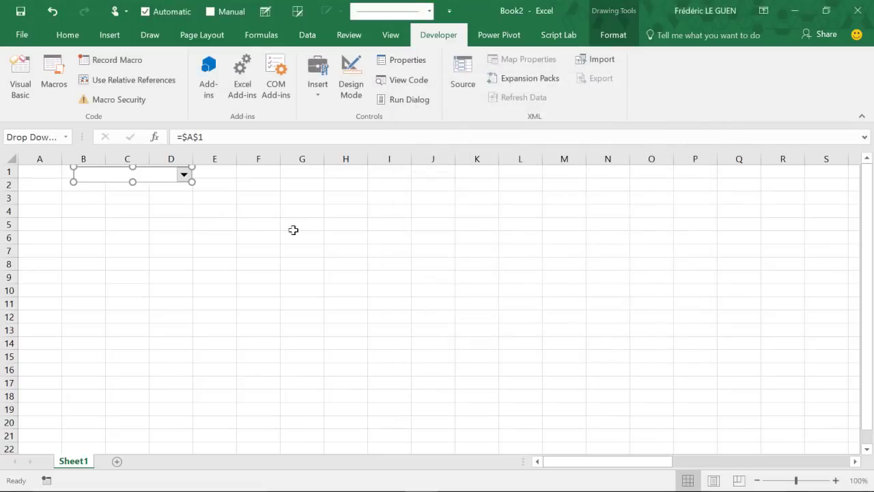
click(227, 205)
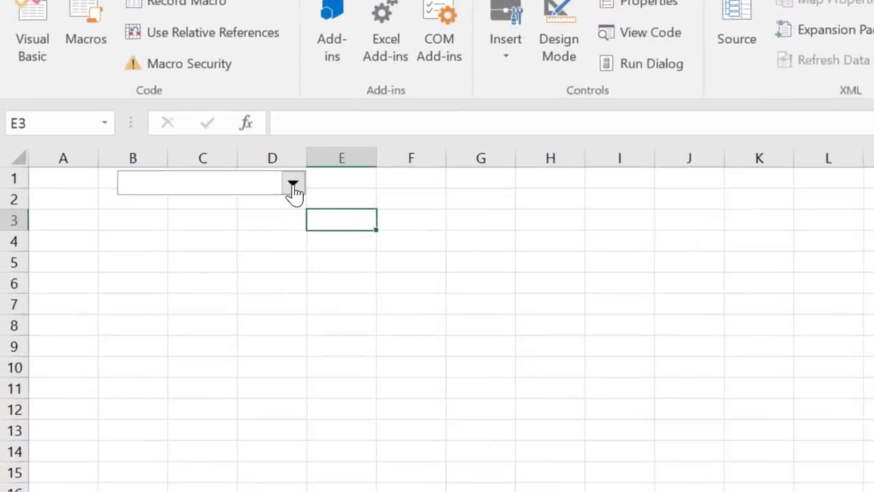
- Test the month combo box by choosing March, July and December in turn
click(183, 174)
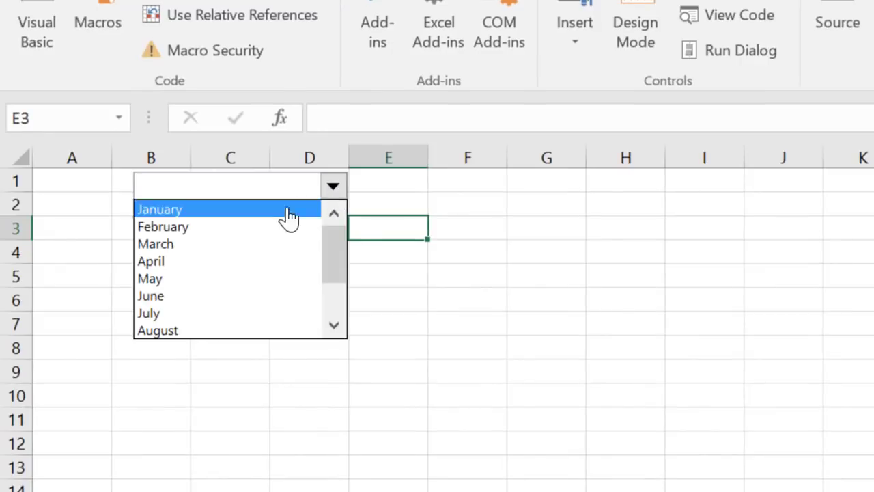
click(258, 247)
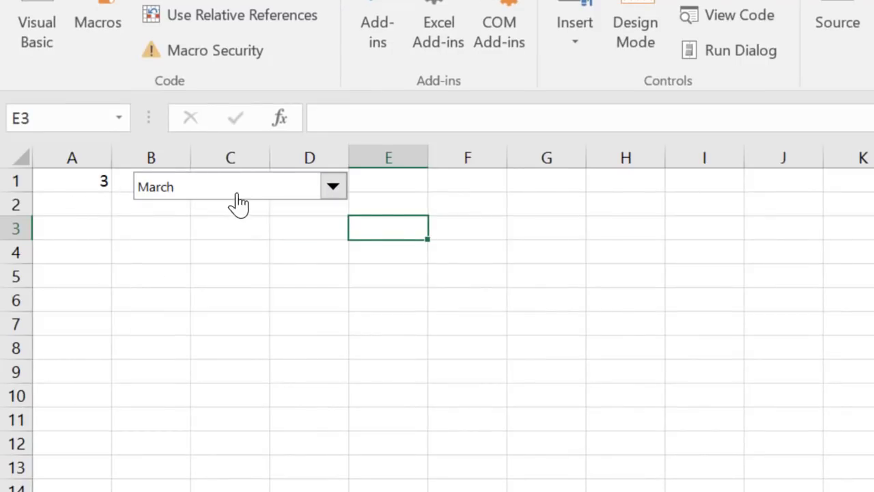
click(332, 189)
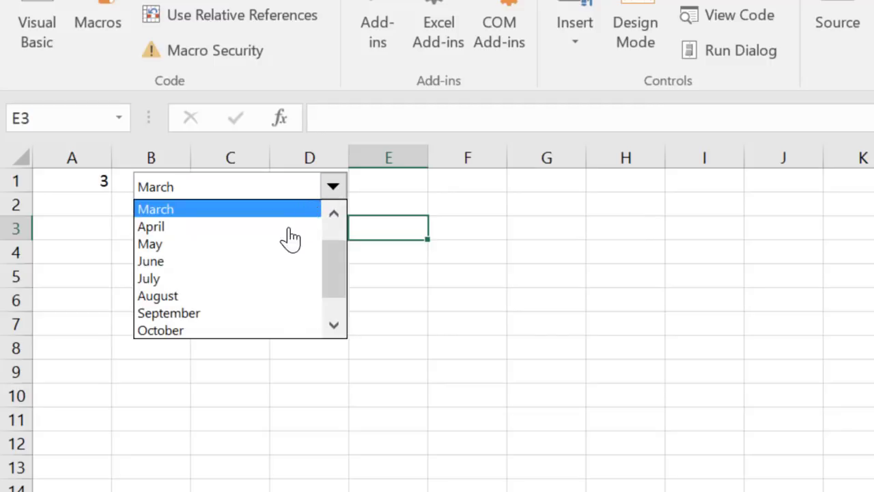
click(263, 277)
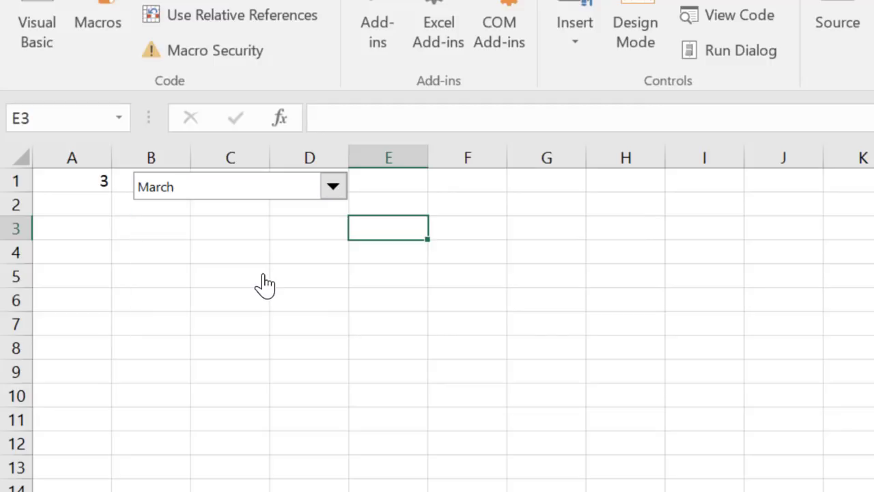
click(329, 192)
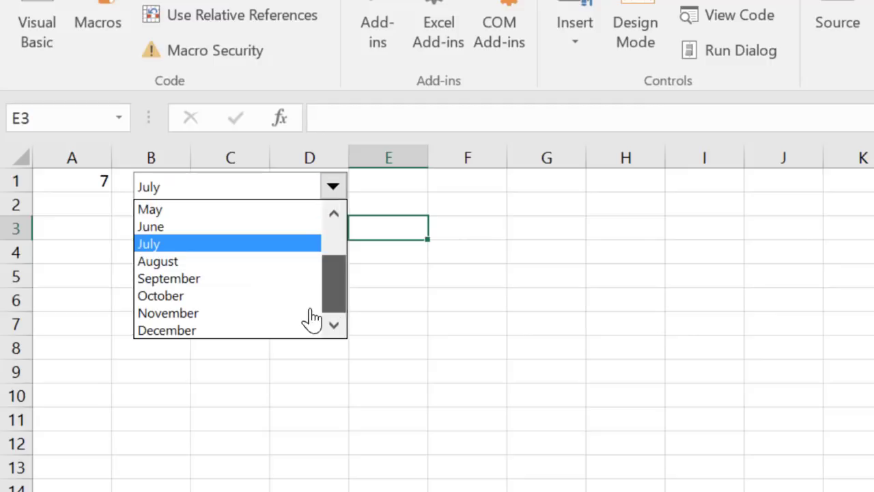
click(269, 331)
- Set the month combo box to January
click(334, 191)
drag(340, 259, 273, 220)
click(273, 221)
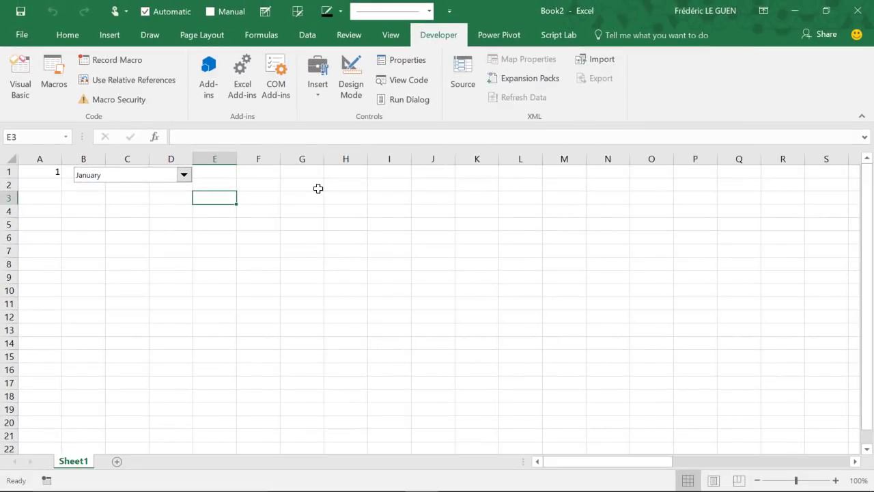
- Draw a second Combo Box form control just below the month one, over cells B2 to D3, with about the same size
click(318, 76)
click(319, 172)
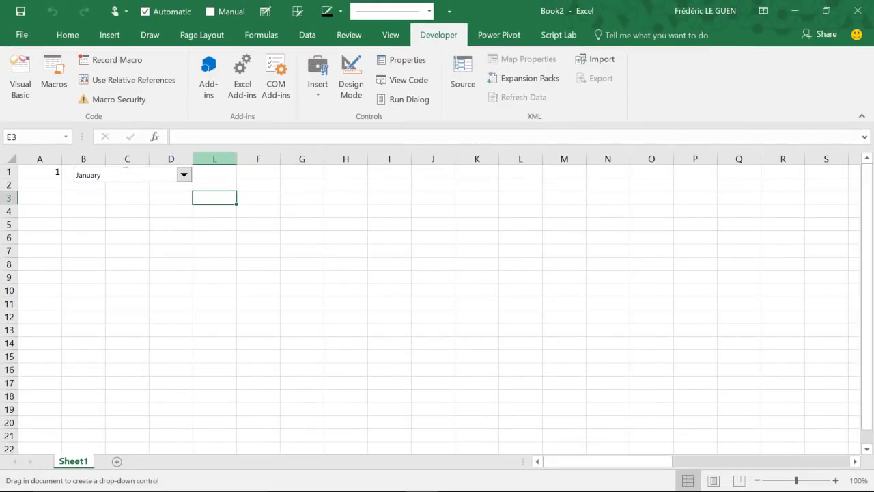
drag(74, 185, 194, 201)
- Set the second combo box's input range to the year list $AS$1:$AS$8
right_click(163, 198)
click(204, 307)
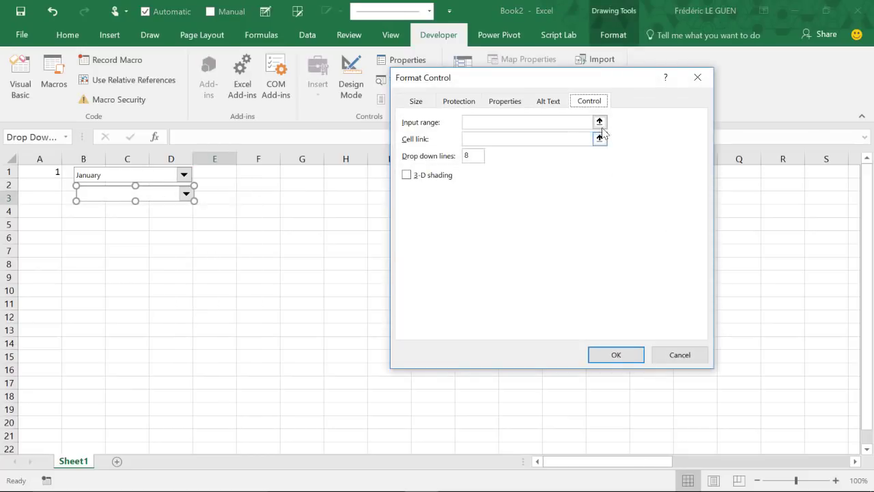
click(600, 139)
drag(604, 466, 781, 467)
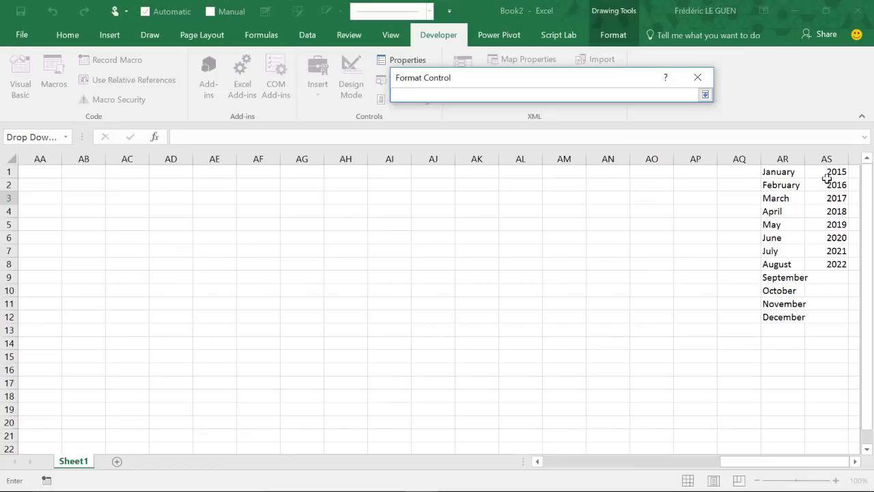
drag(826, 172, 829, 265)
click(705, 95)
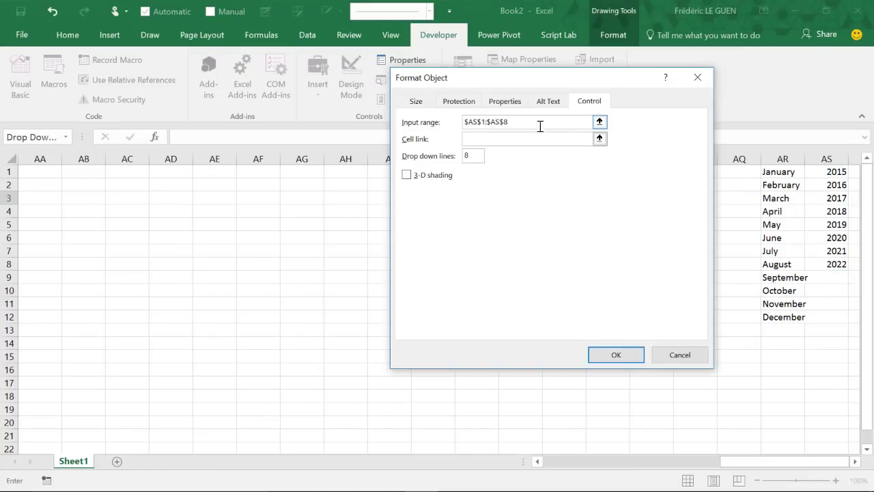
- Link the year combo box to cell $A$2, apply the control settings and deselect the control
drag(737, 471, 546, 464)
click(35, 187)
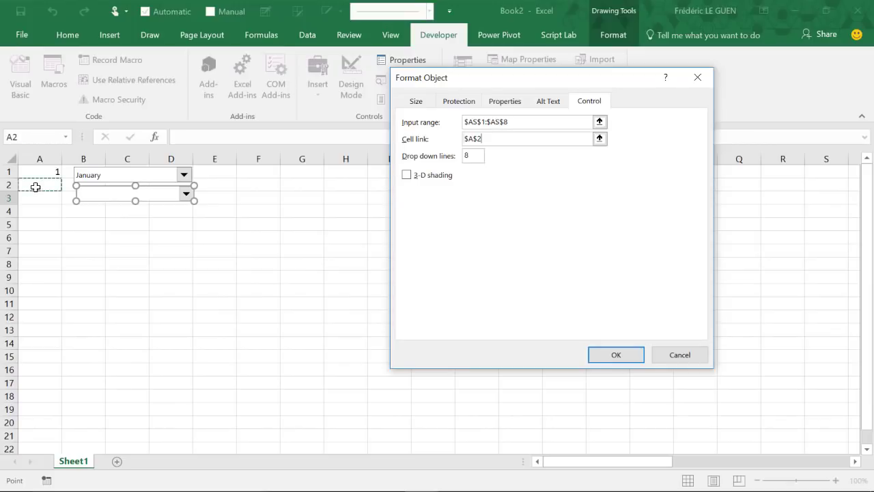
click(615, 355)
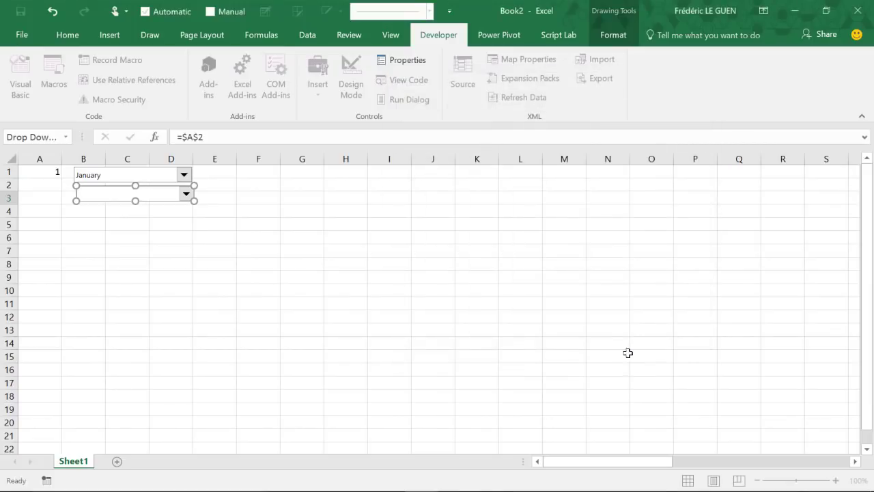
click(210, 220)
- Test the year combo box by choosing 2019, and set it to 2015
click(184, 196)
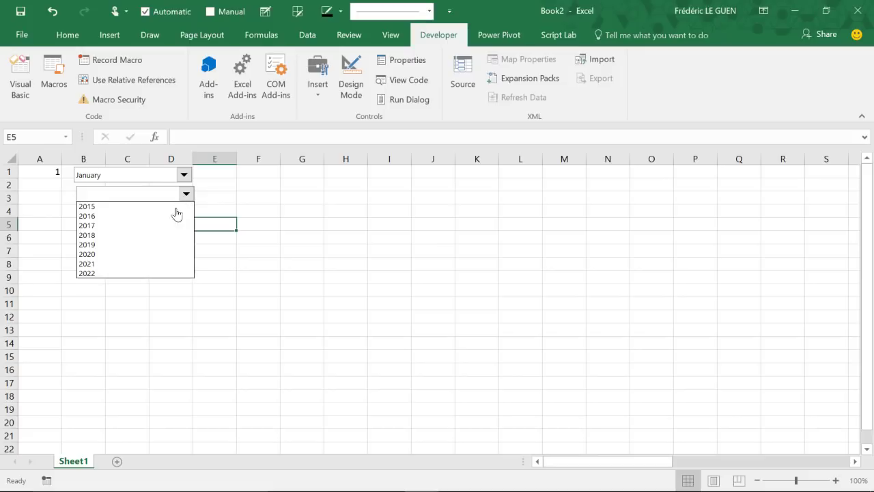
click(160, 247)
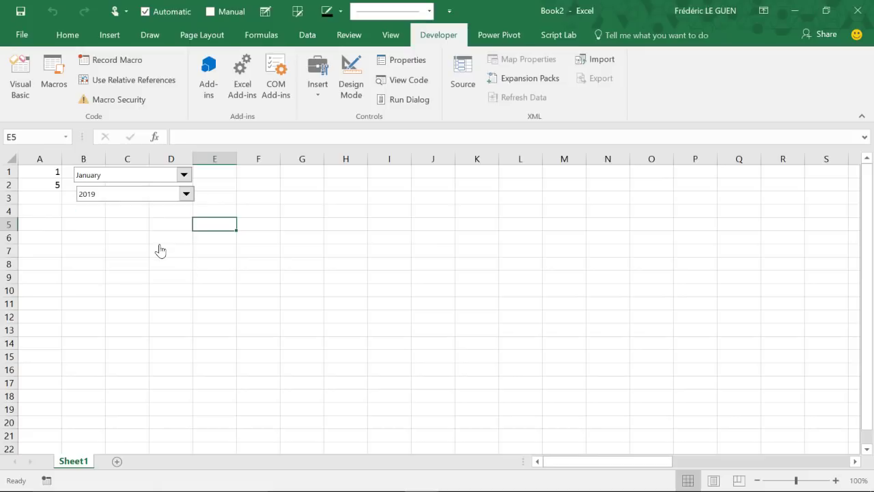
click(184, 196)
click(175, 207)
- Enter the formula =DATE(A2+2014,A1,1) in cell B8 to build the first day of the selected month
click(91, 264)
text(=)
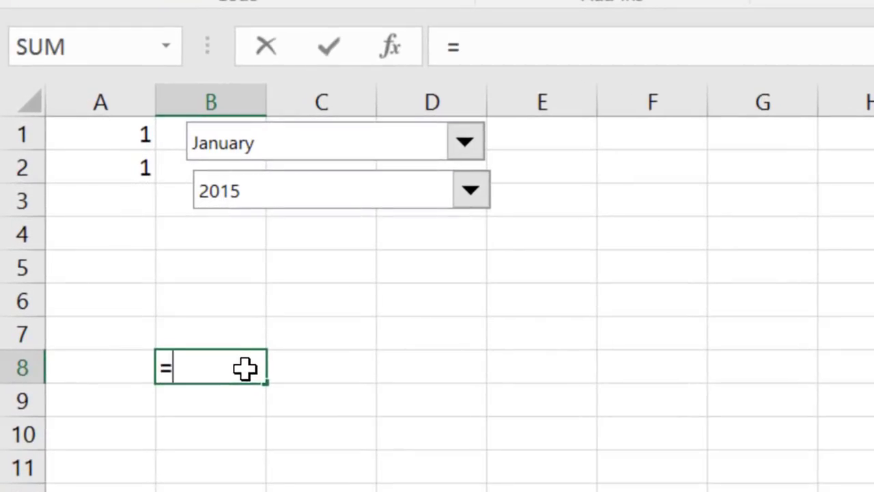
text(date)
key(Tab)
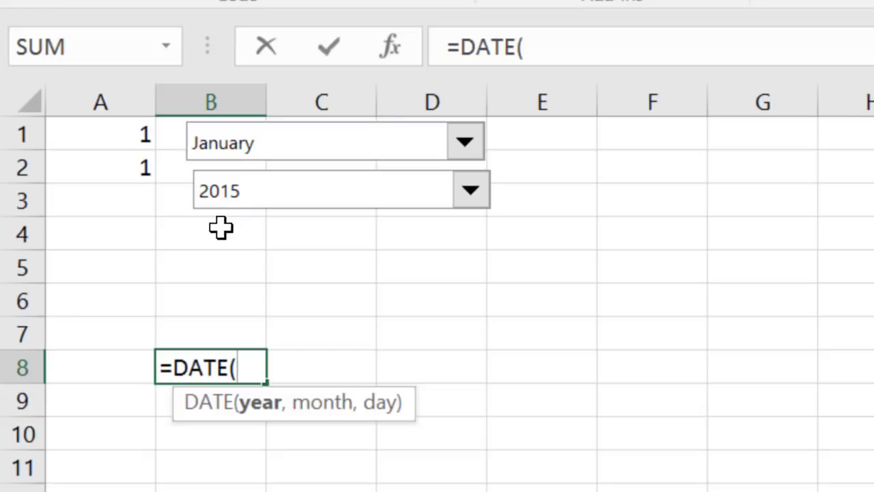
click(125, 170)
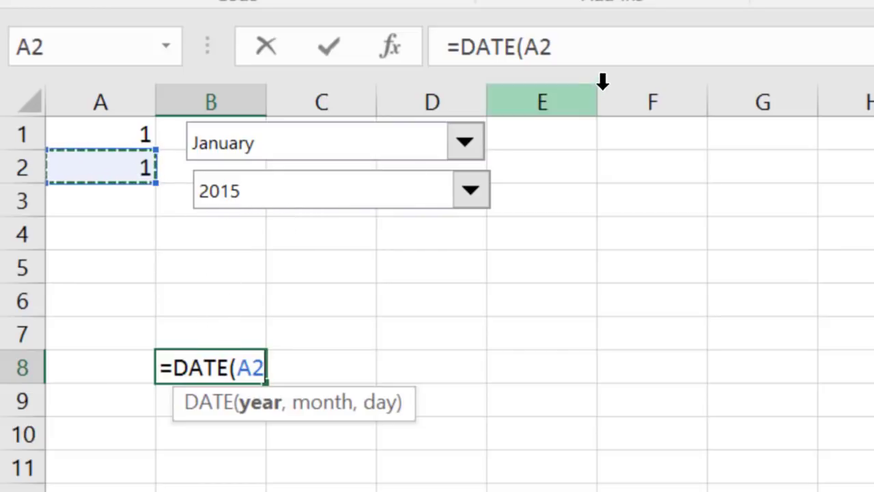
click(613, 52)
text(+2014)
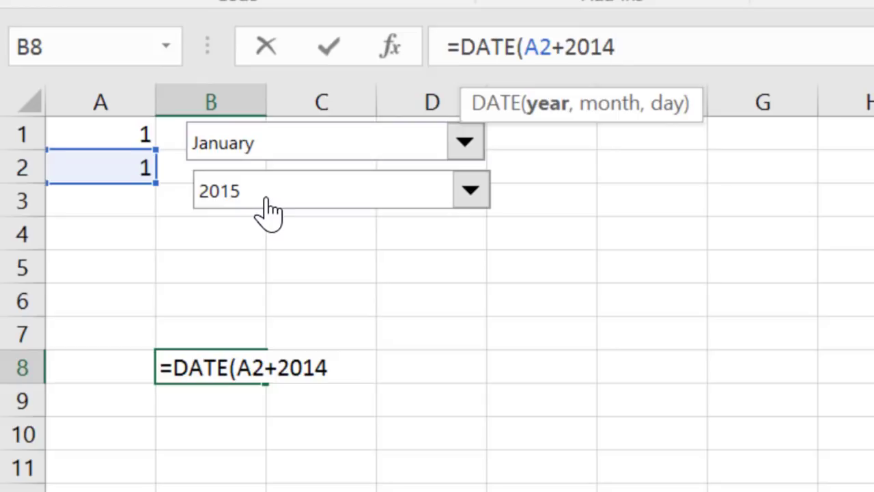
text(,)
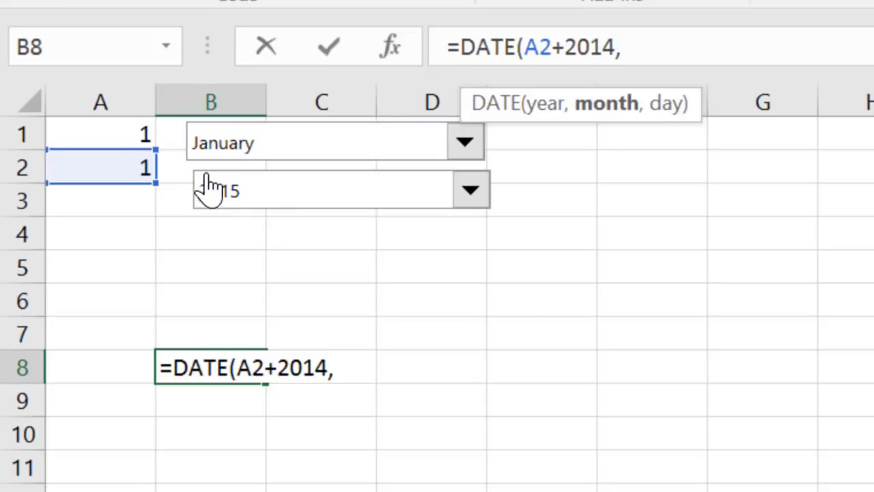
click(90, 134)
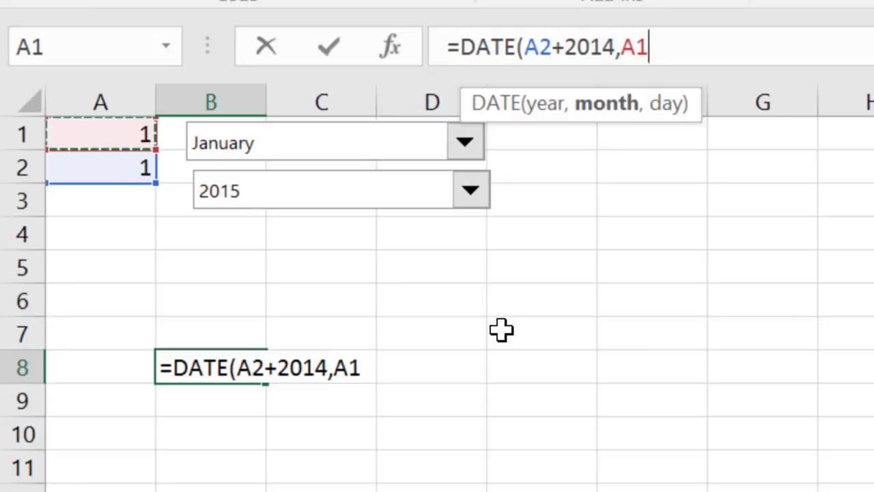
text(,)
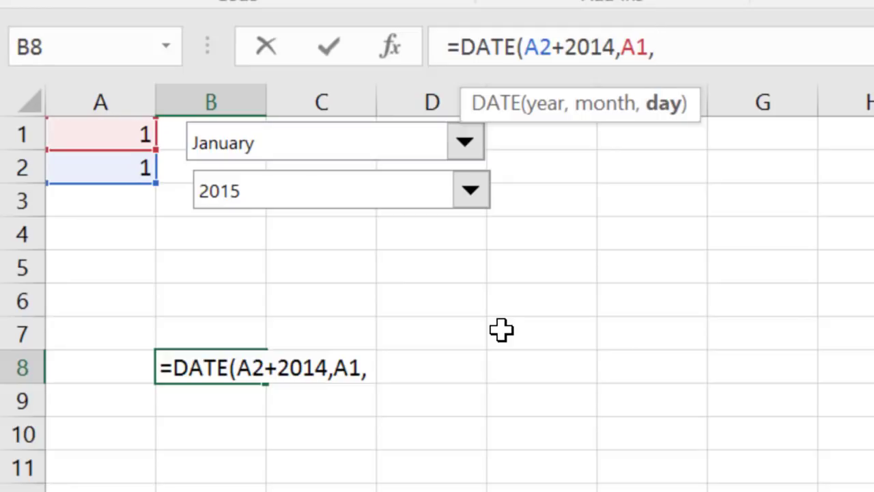
text(1))
key(Return)
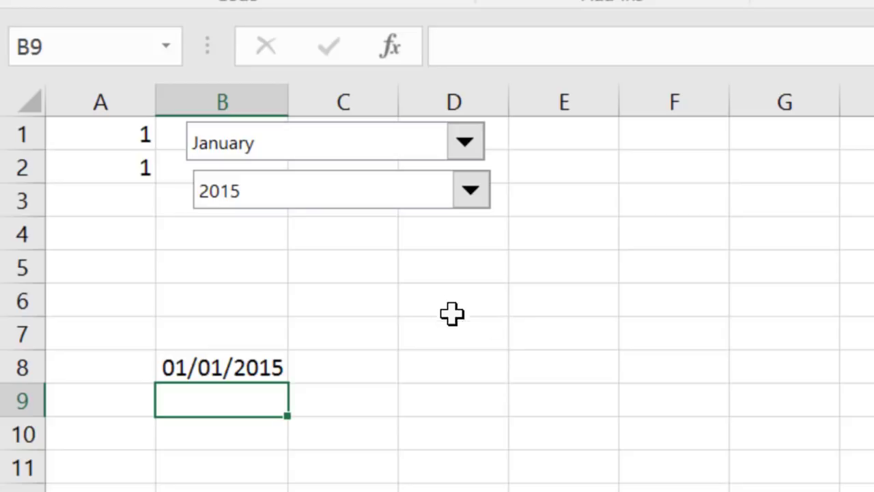
- Test the date formula by choosing April in the month combo box and 2016 in the year combo box
click(464, 144)
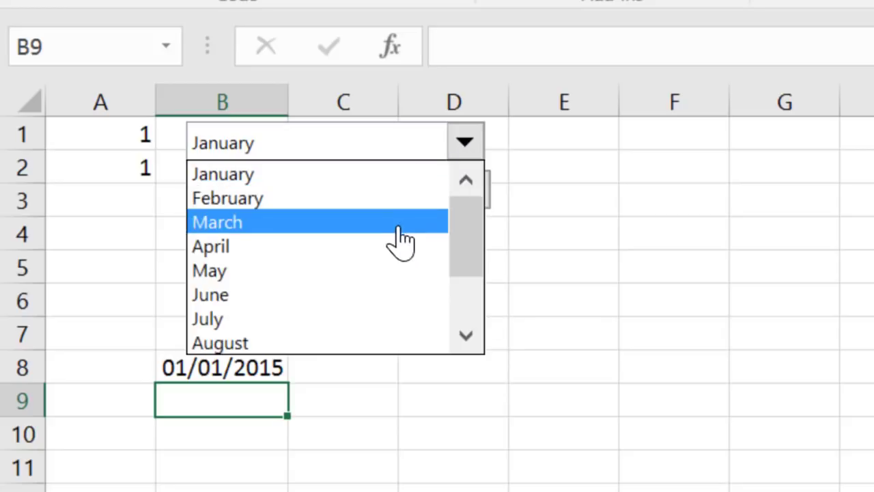
click(396, 252)
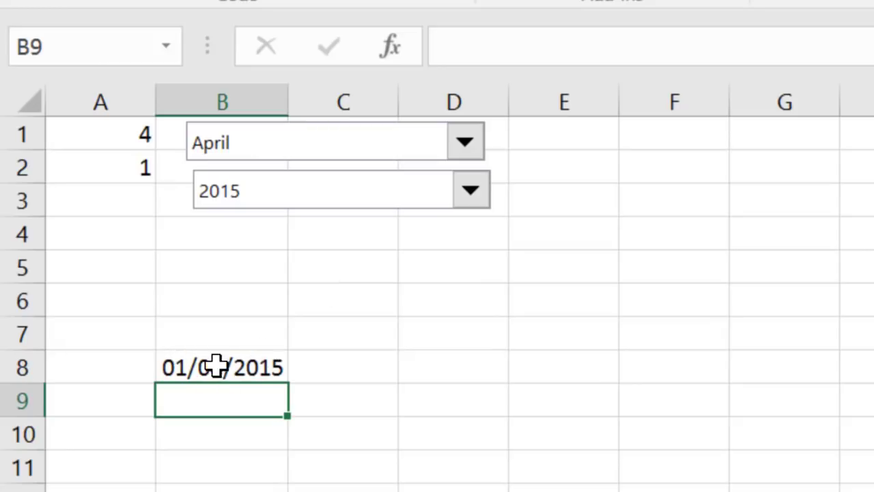
click(469, 195)
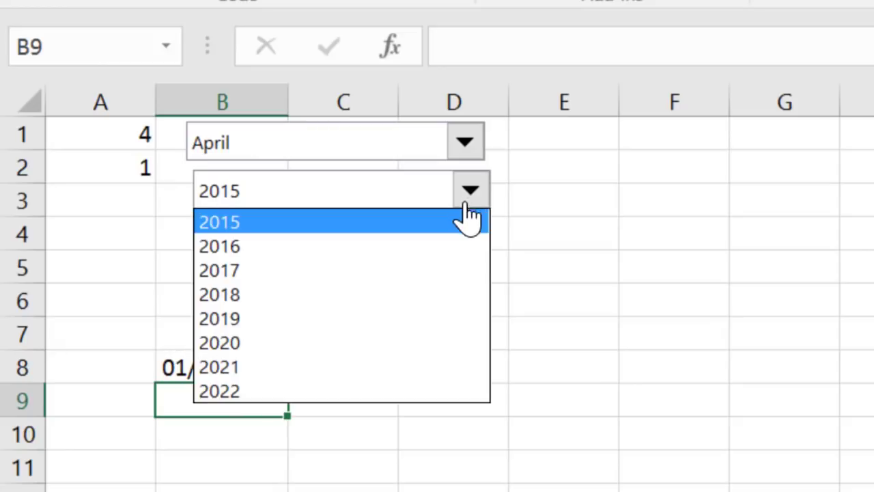
click(422, 247)
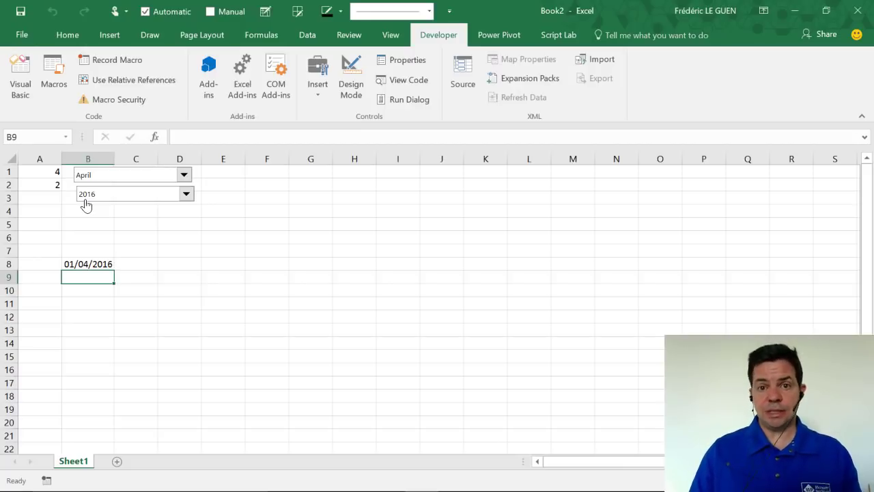
- Enter the formula =B8+1 in cell C8 to calculate the following day
click(134, 264)
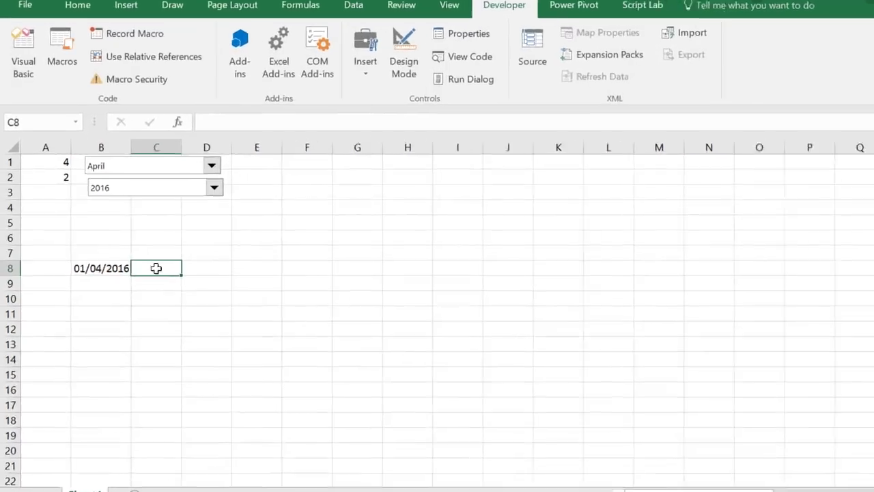
text(=)
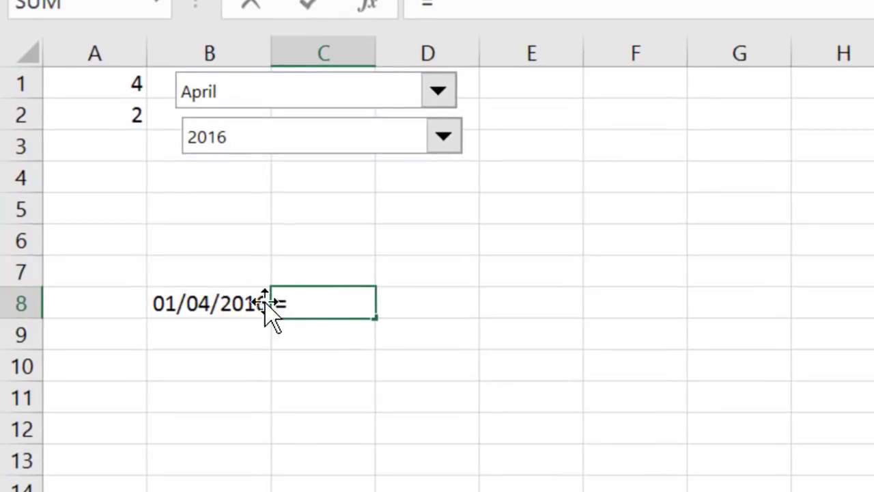
click(234, 299)
text(+1)
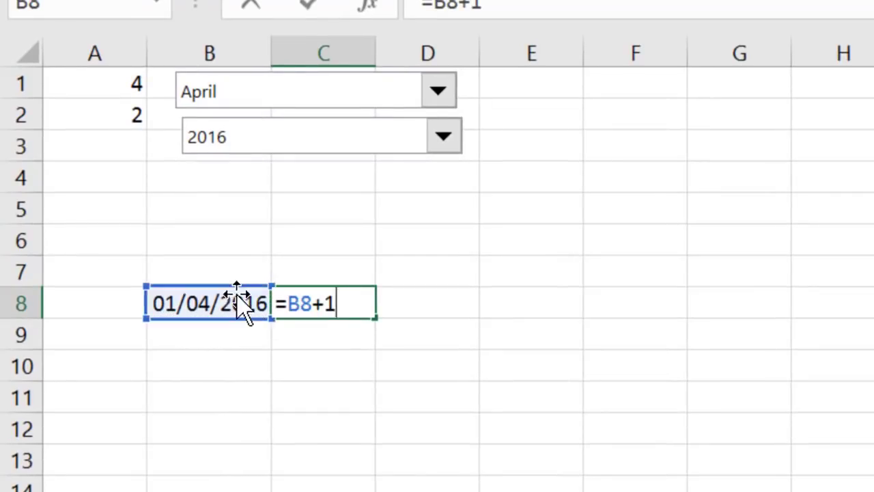
key(Return)
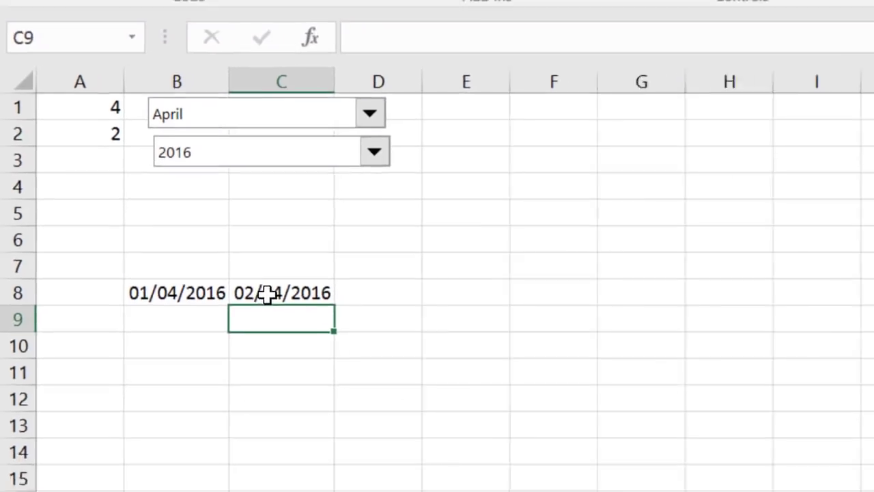
- Copy the C8 formula across row 8 through AF8 and widen columns AC to AF enough to show full dates
click(349, 313)
drag(180, 271, 769, 266)
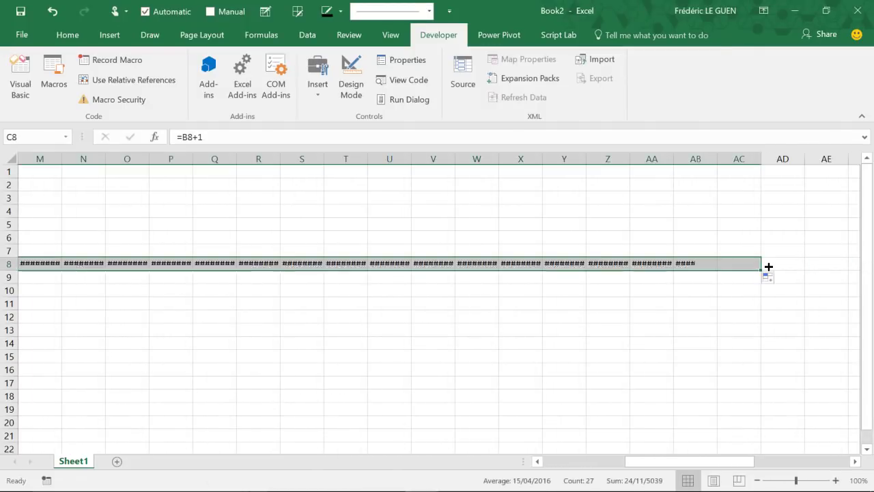
drag(761, 159, 788, 157)
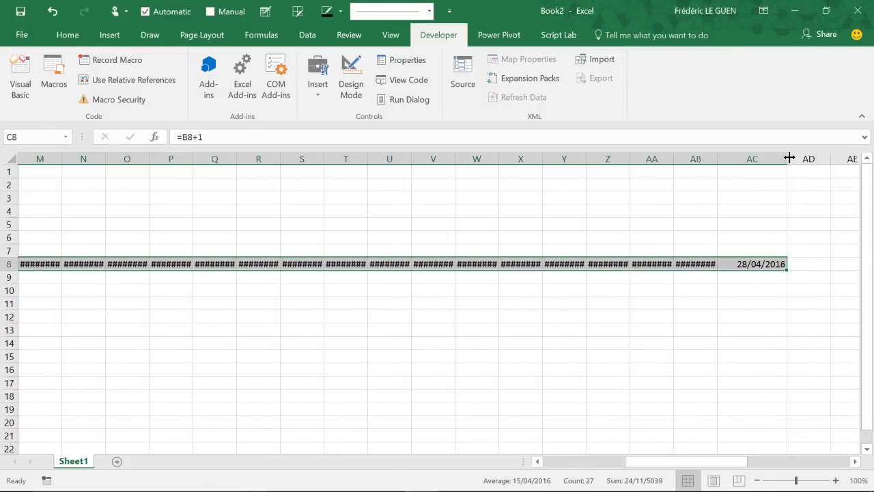
click(751, 264)
click(854, 461)
drag(526, 271, 654, 267)
drag(496, 158, 623, 160)
drag(613, 159, 631, 158)
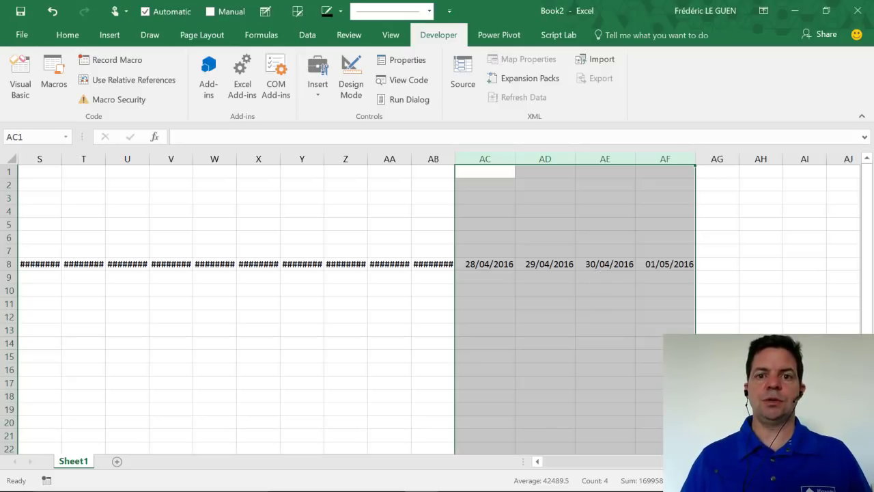
- Apply the custom number format "ddd dd" to the dates in B8:AF8
drag(758, 461, 526, 457)
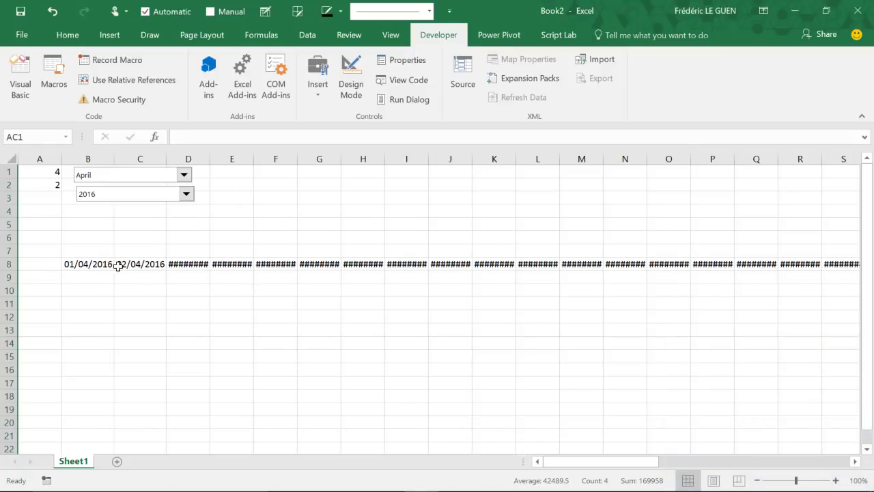
click(97, 264)
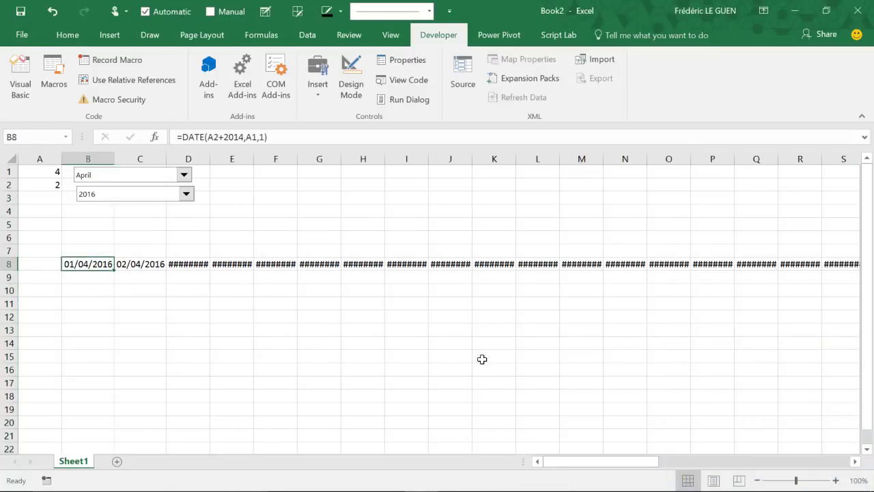
drag(579, 462, 761, 465)
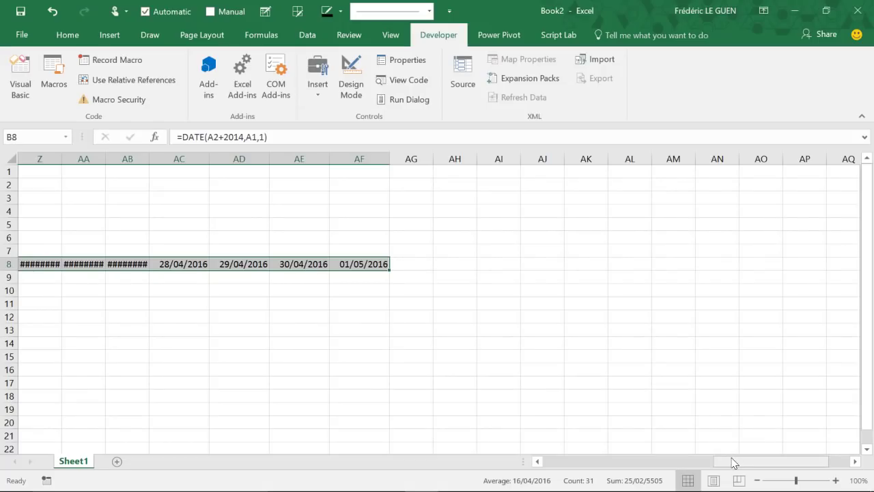
drag(733, 462, 547, 460)
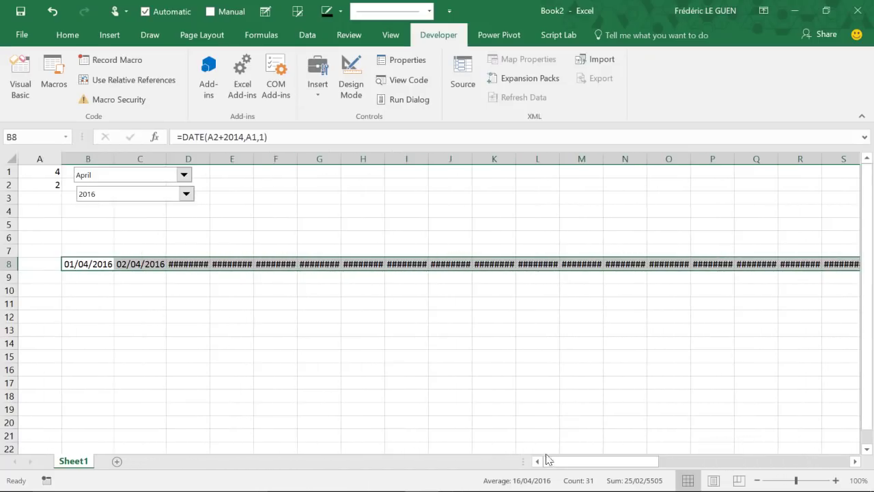
click(67, 35)
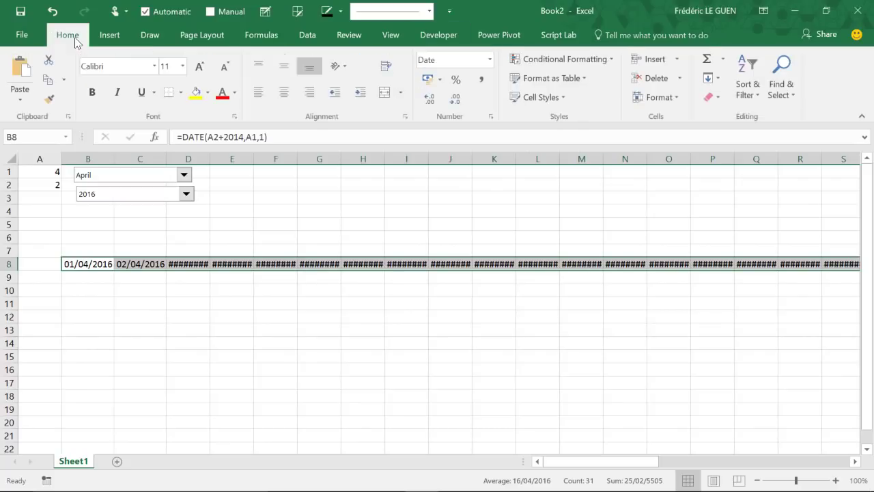
click(490, 62)
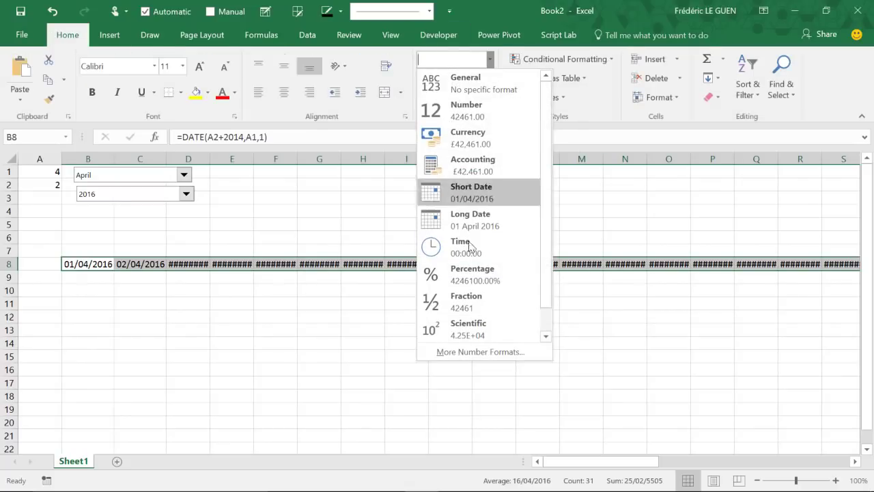
click(460, 353)
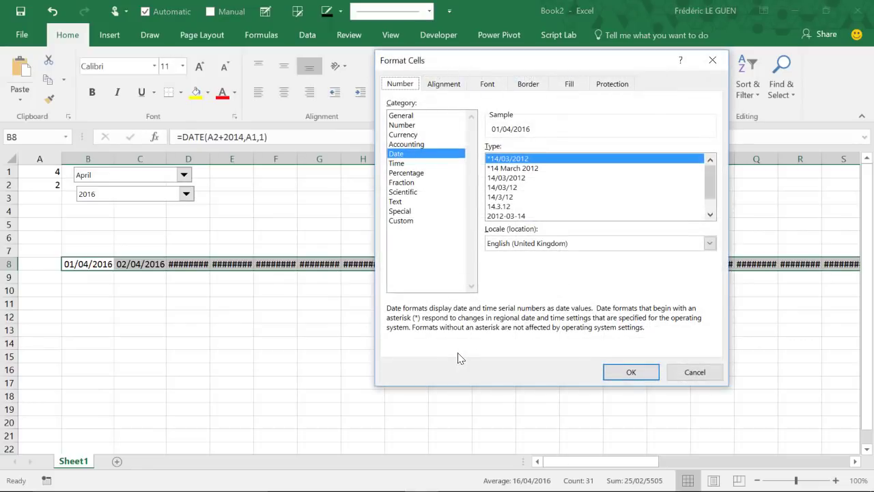
click(412, 221)
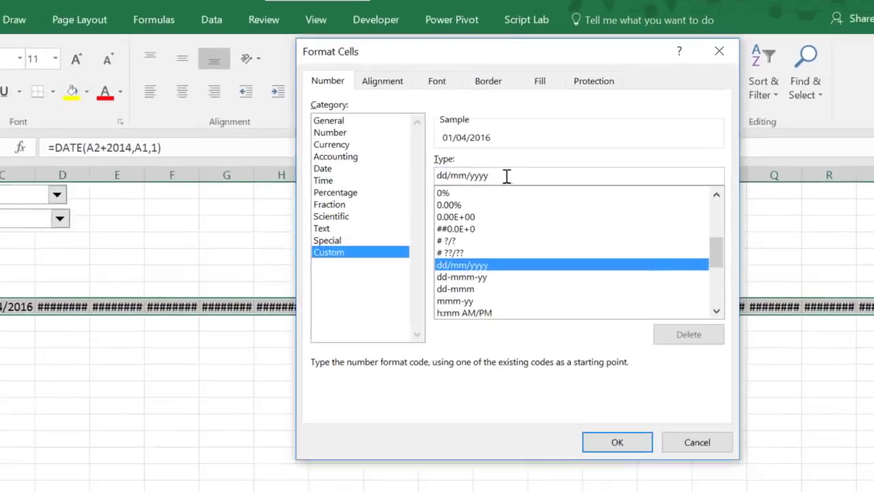
drag(542, 160, 469, 150)
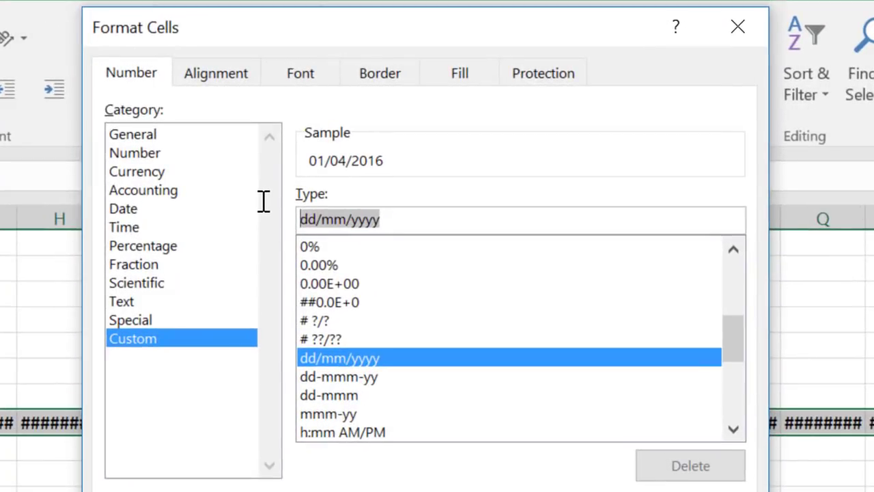
text(ddd)
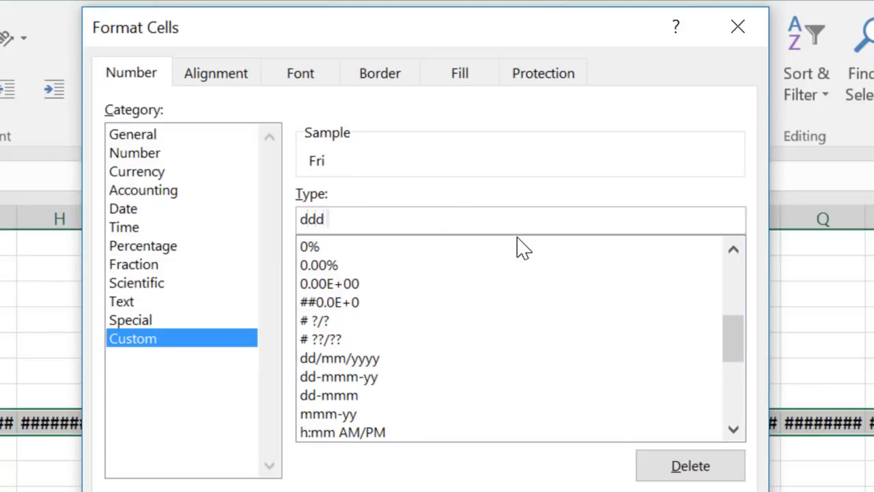
text(dd)
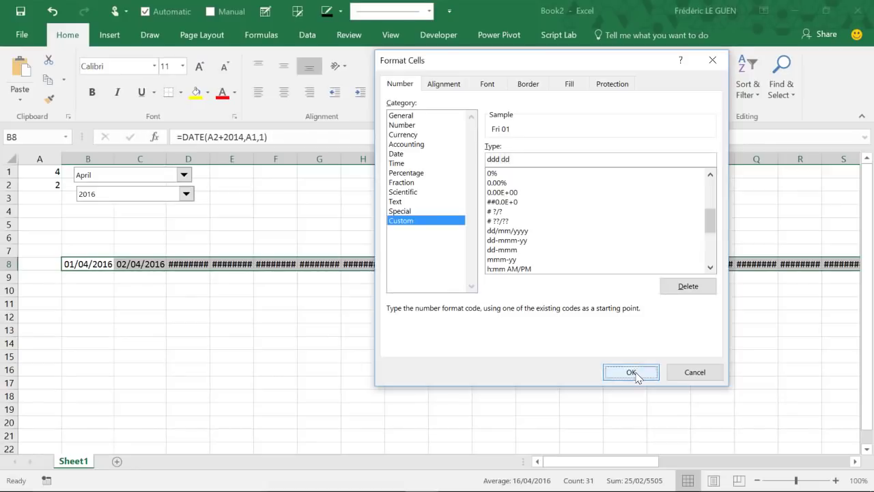
click(634, 432)
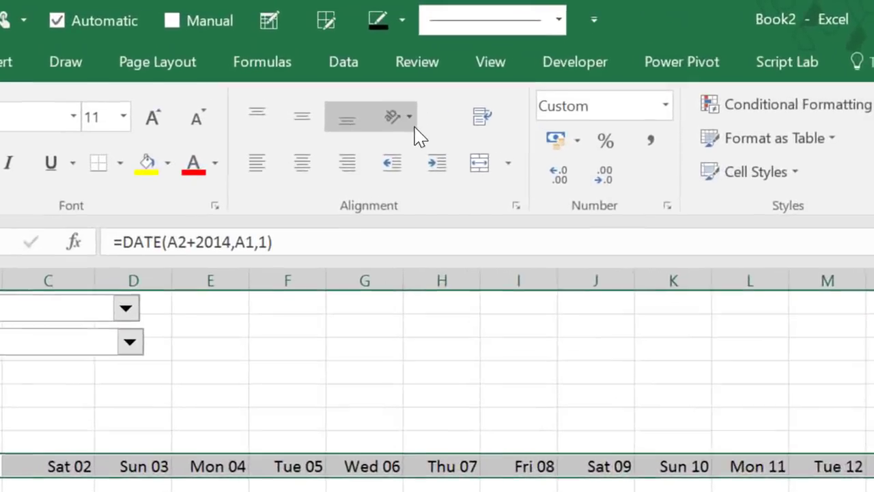
- Rotate the text of the dates in B8:AF8 upward and narrow columns B to AF to fit them
click(344, 66)
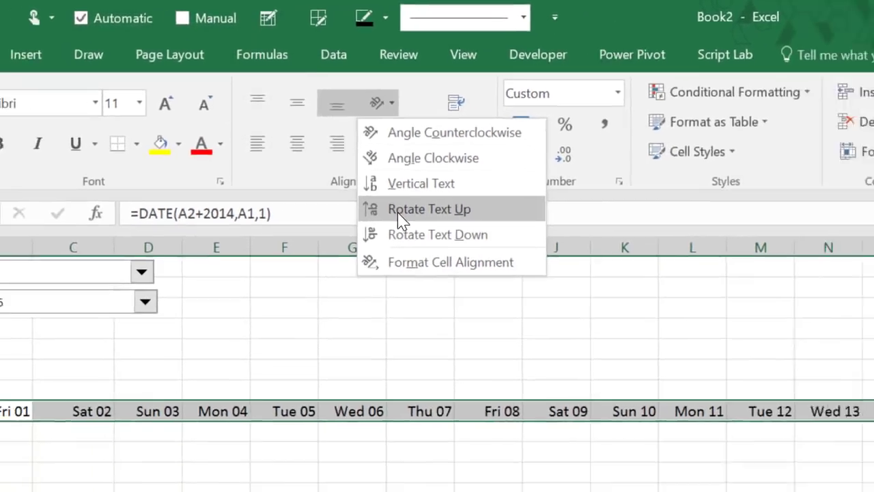
click(399, 213)
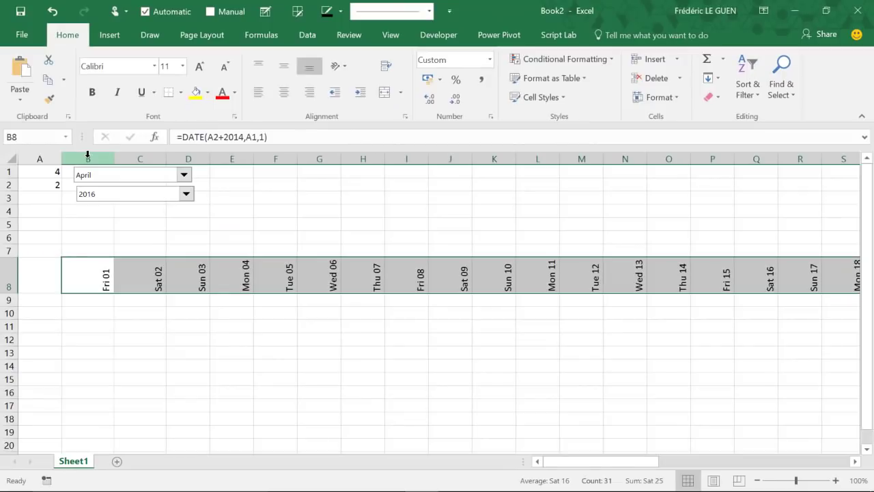
drag(87, 154, 508, 158)
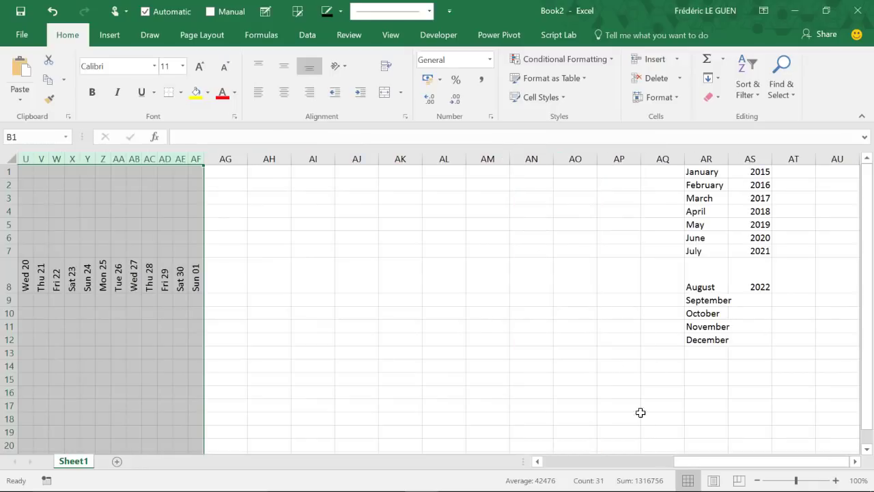
drag(686, 462, 530, 467)
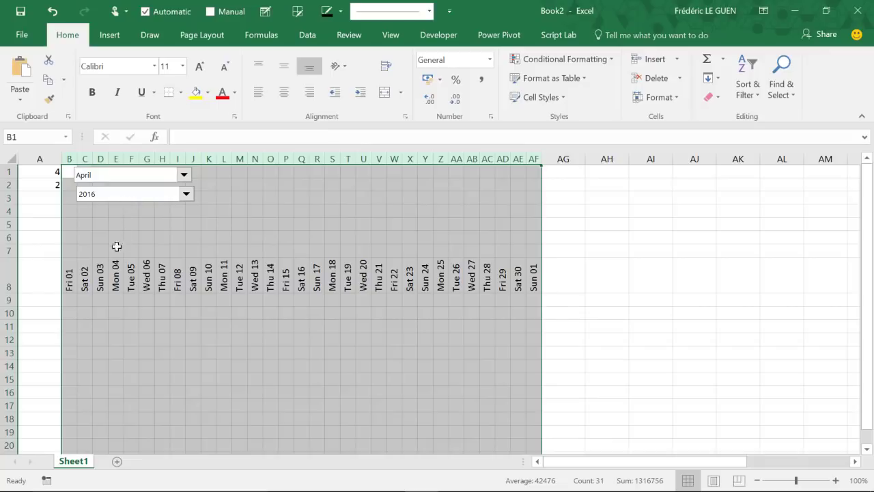
- Widen column A and fill A9:A16 with the series Employee 1 to Employee 8
drag(58, 167, 80, 158)
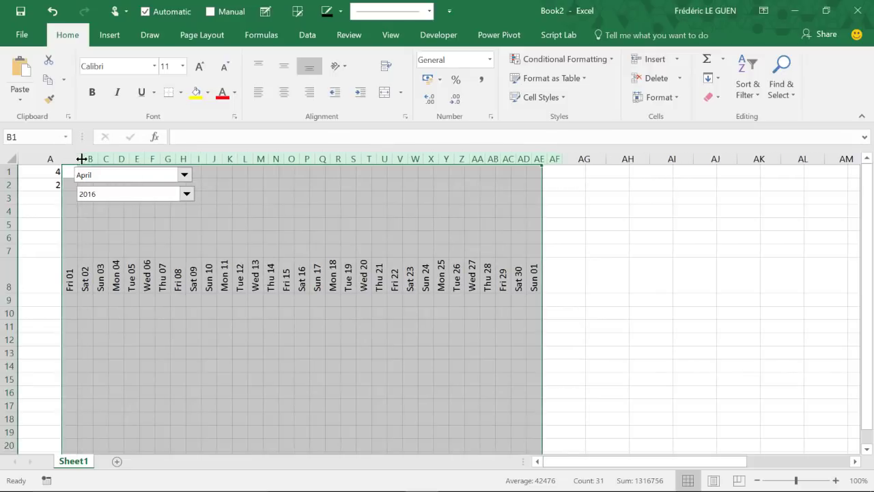
click(54, 300)
text(Employee 1)
key(Return)
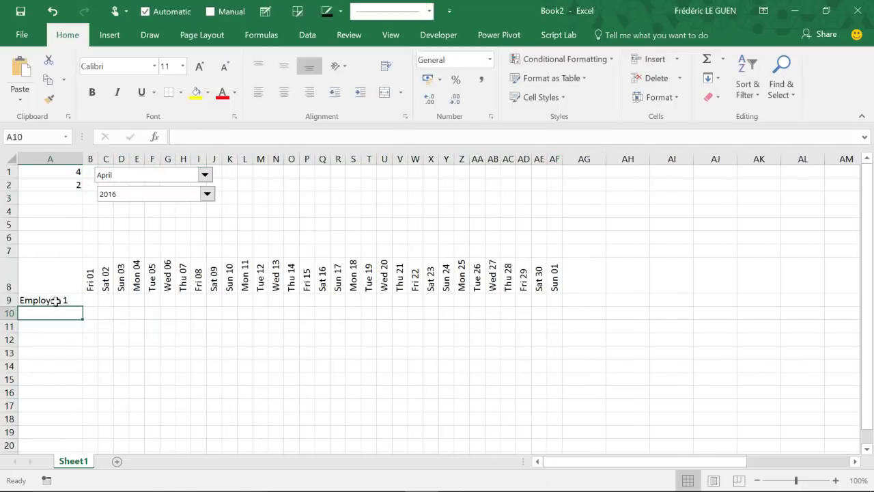
click(54, 301)
drag(82, 306, 81, 400)
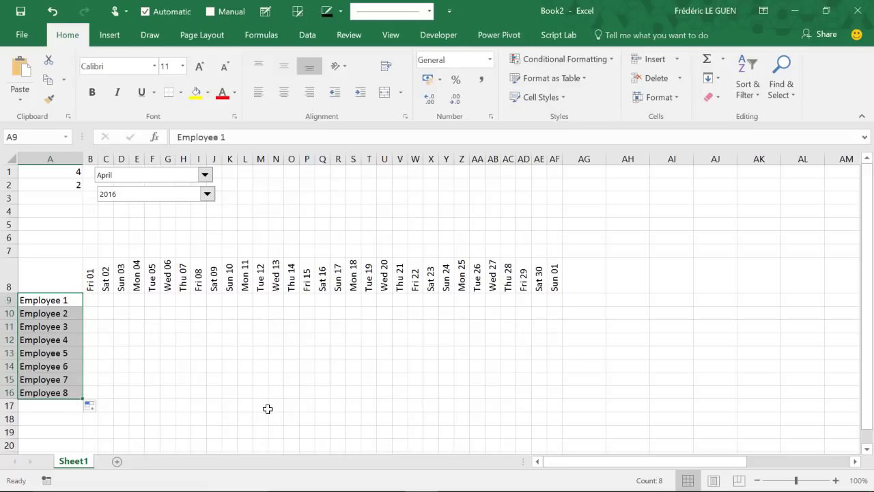
- Draw a dashed border grid over the calendar range A8:AF16
click(428, 10)
click(388, 49)
click(289, 15)
drag(63, 261, 560, 387)
- Draw a blue border line beneath the date header row from A8 to AF8
click(429, 11)
click(408, 159)
click(341, 12)
click(368, 102)
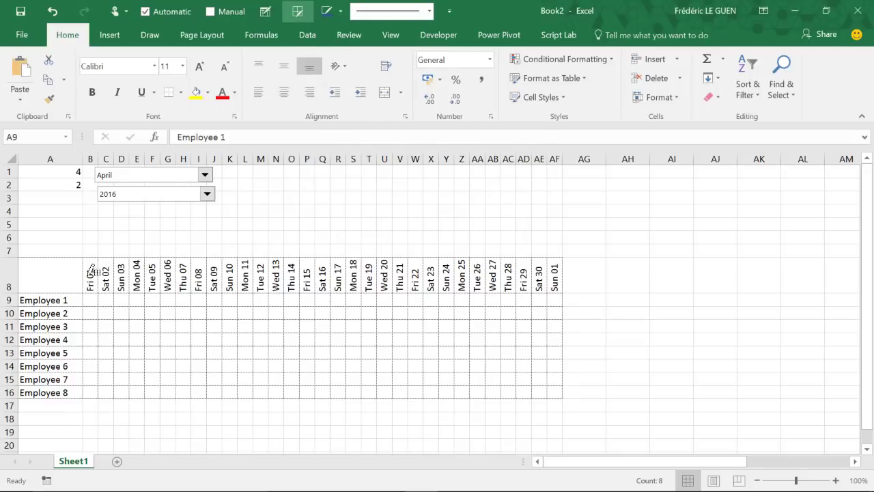
drag(72, 291, 491, 291)
drag(555, 290, 555, 291)
- Draw solid dark orange outline borders around the employee column A8:A16 and the day grid B8:AF16, and stop drawing borders
click(429, 10)
click(394, 178)
click(340, 15)
click(364, 117)
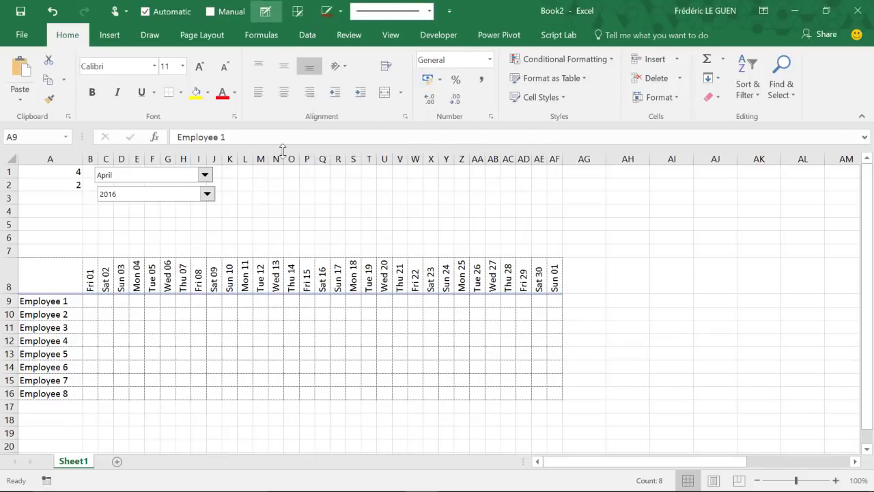
drag(45, 262, 557, 393)
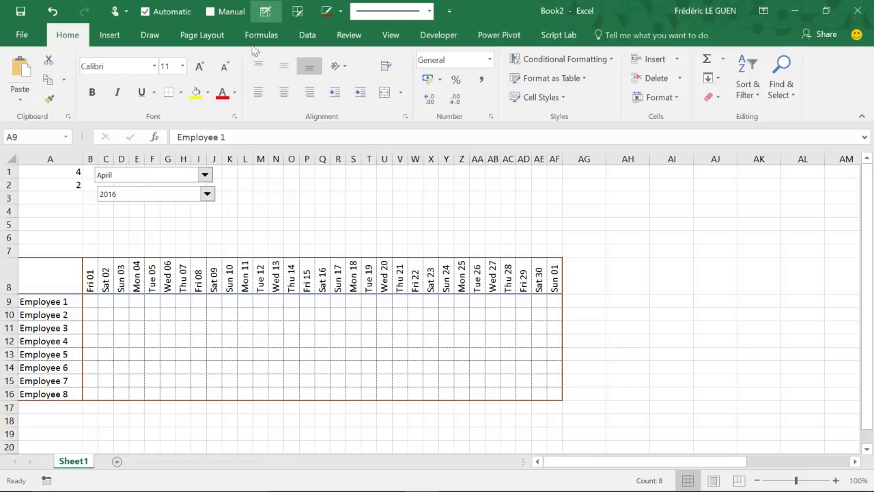
click(265, 11)
- Fill the day grid B8:AF16 with a light gold theme colour
drag(90, 291, 558, 399)
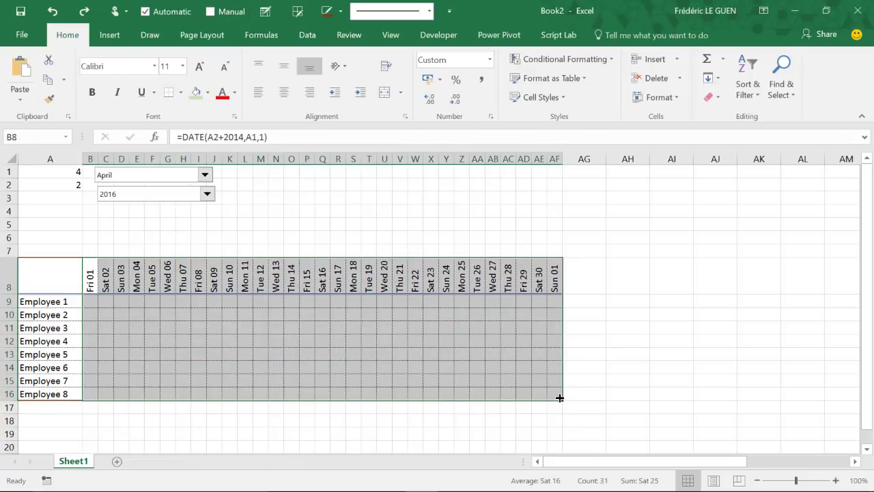
click(208, 92)
click(270, 140)
- Fill the employee name cells A9:A16 with the lightest green theme colour
drag(49, 301, 50, 399)
click(207, 92)
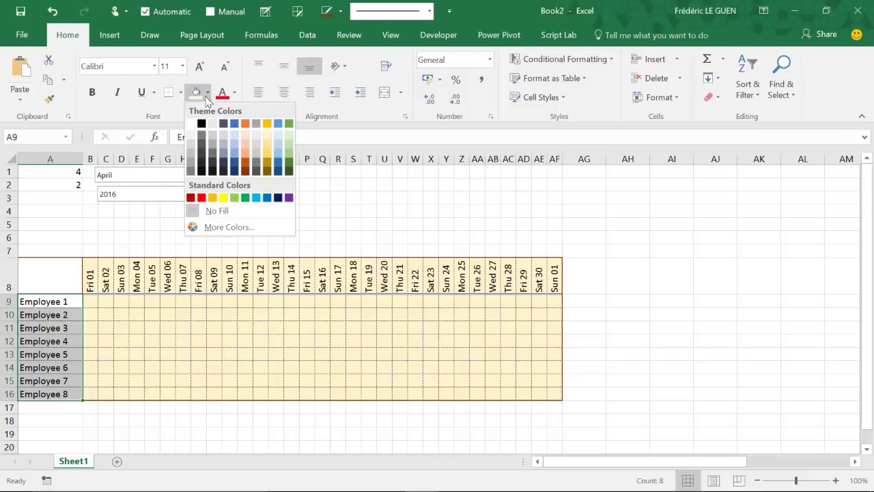
click(289, 134)
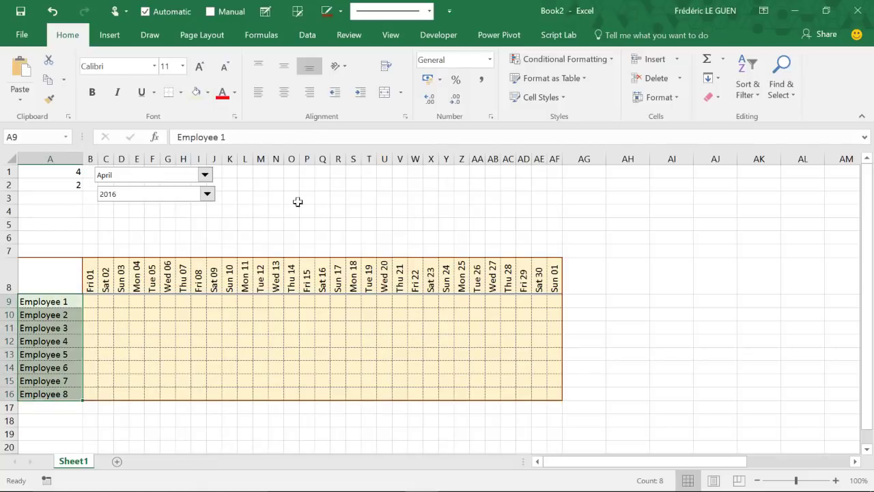
click(246, 301)
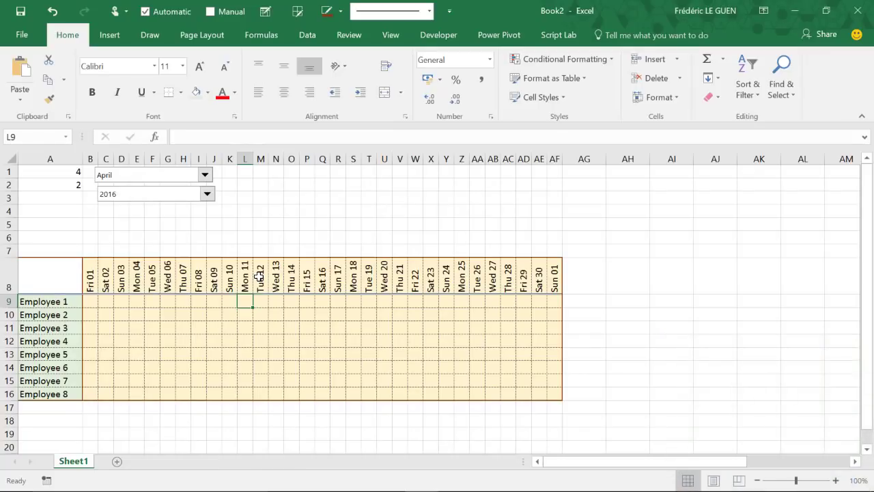
- Enter the formula =WEEKDAY(B8,2) in B6 to number the first date's weekday with Monday as 1
click(89, 239)
text(=w)
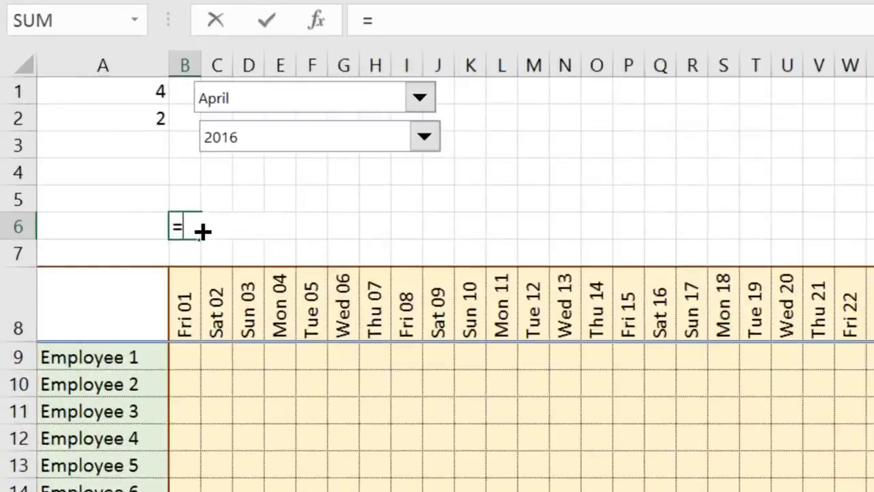
text(ee)
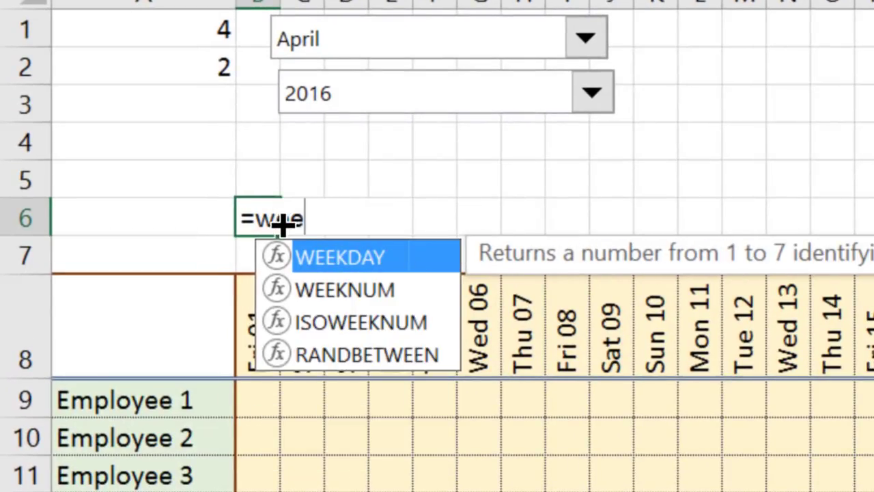
key(Tab)
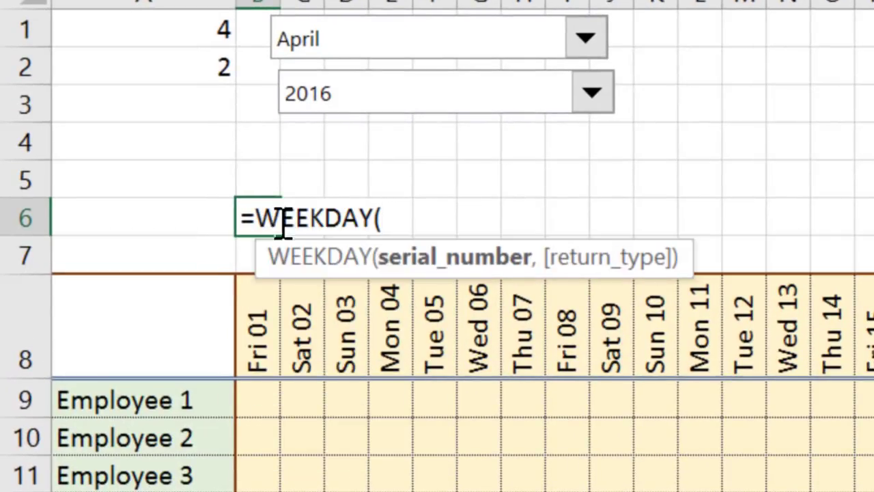
click(257, 312)
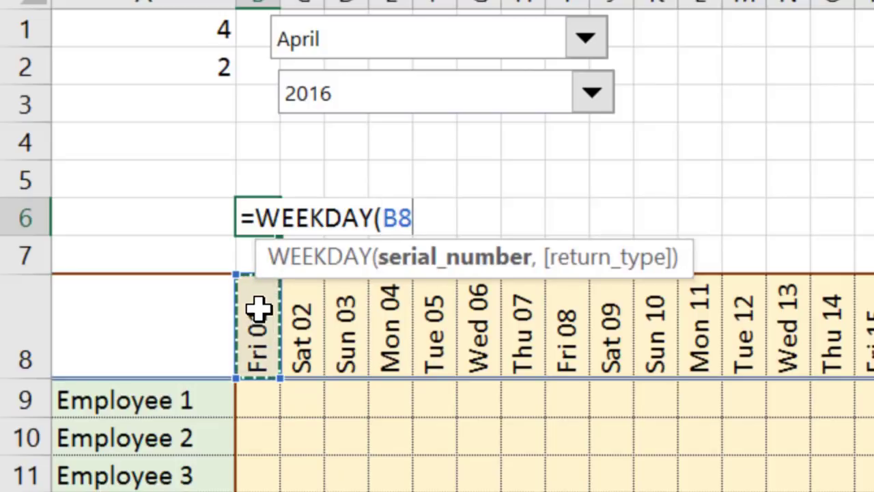
text(,)
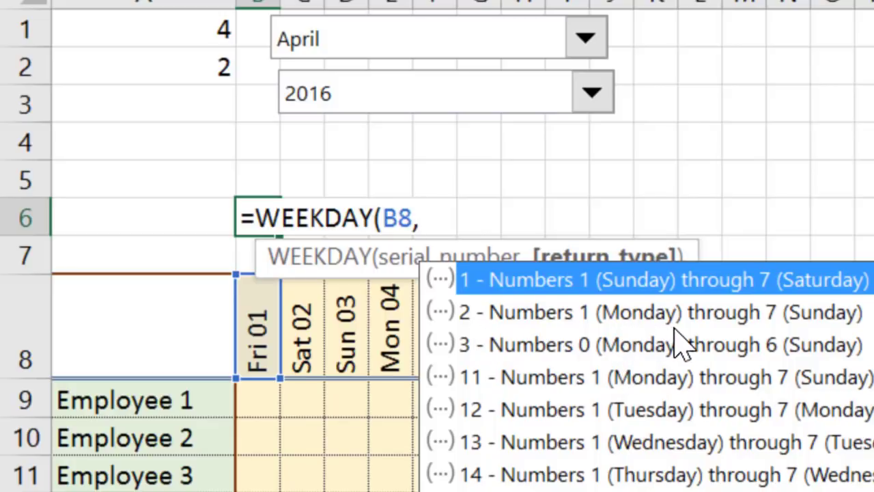
text(2)
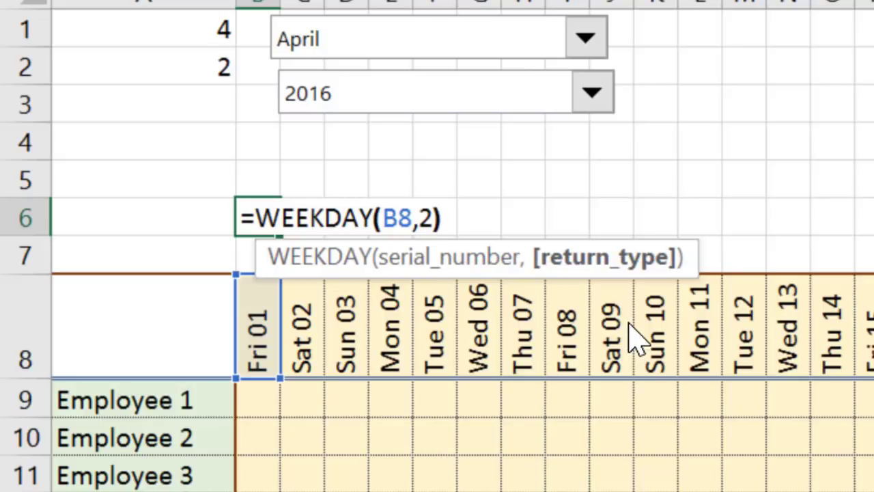
text())
key(Return)
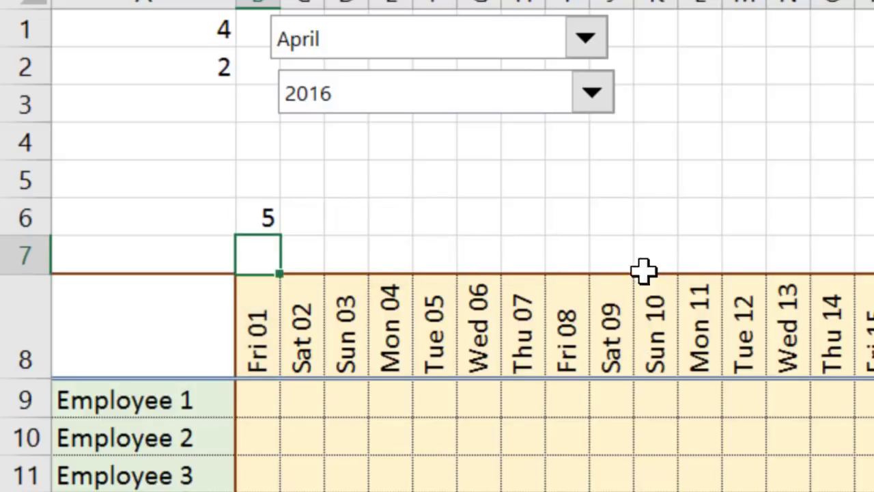
- Copy the WEEKDAY formula from B6 across row 6 to AF6
click(258, 217)
drag(280, 234, 873, 241)
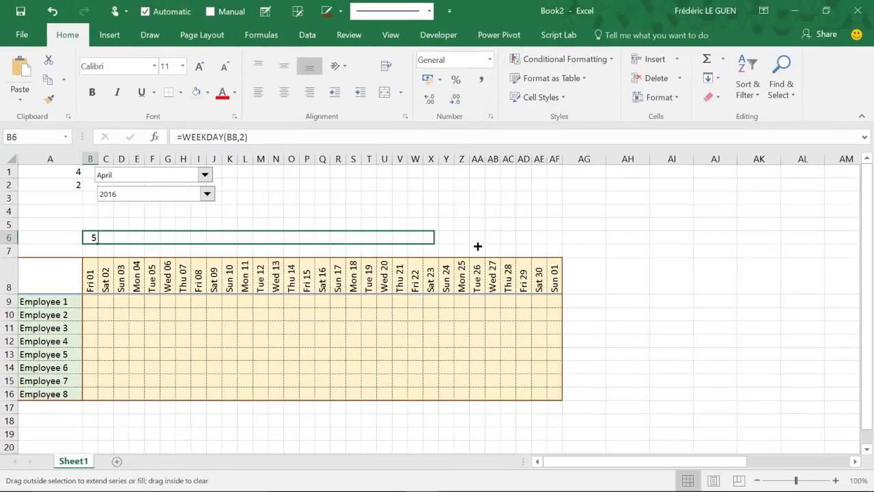
drag(477, 246, 557, 242)
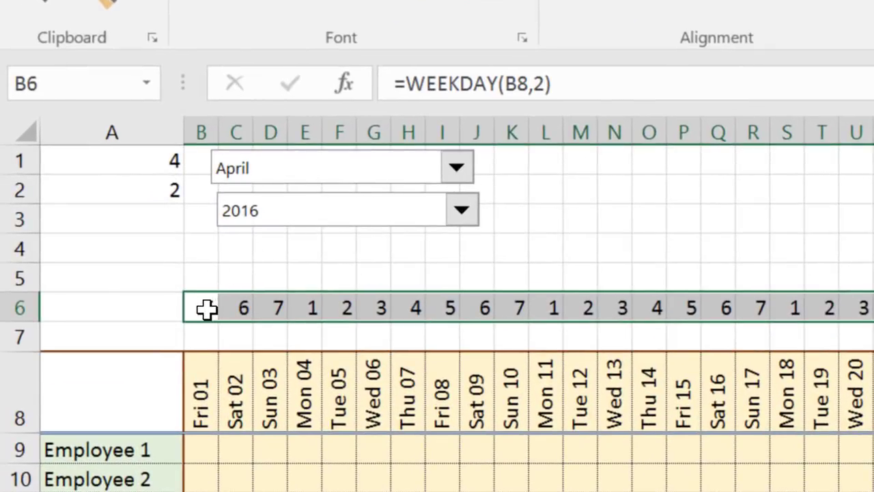
- Extend the formula in B6 to the weekend test =WEEKDAY(B8,2)>5
click(198, 304)
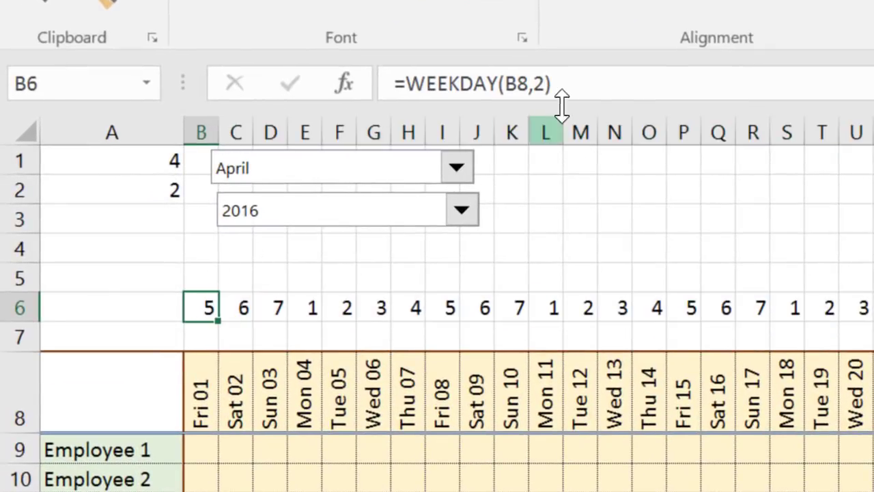
click(587, 83)
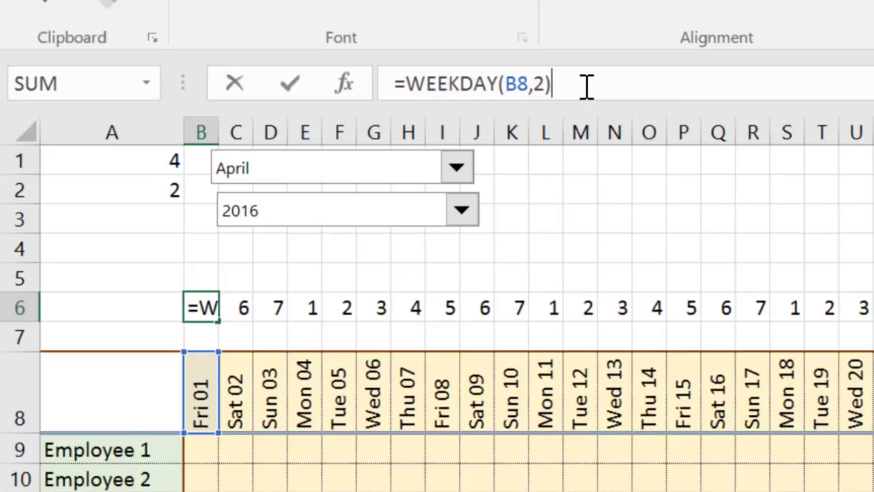
text(>5)
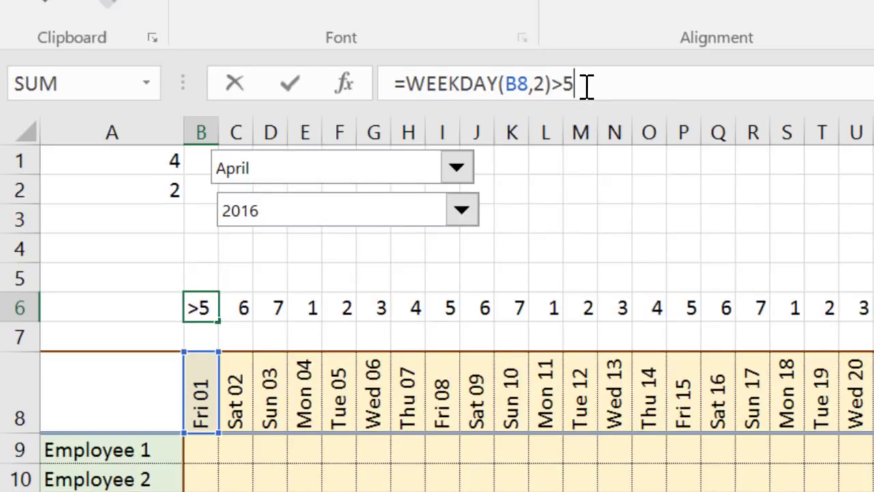
key(Return)
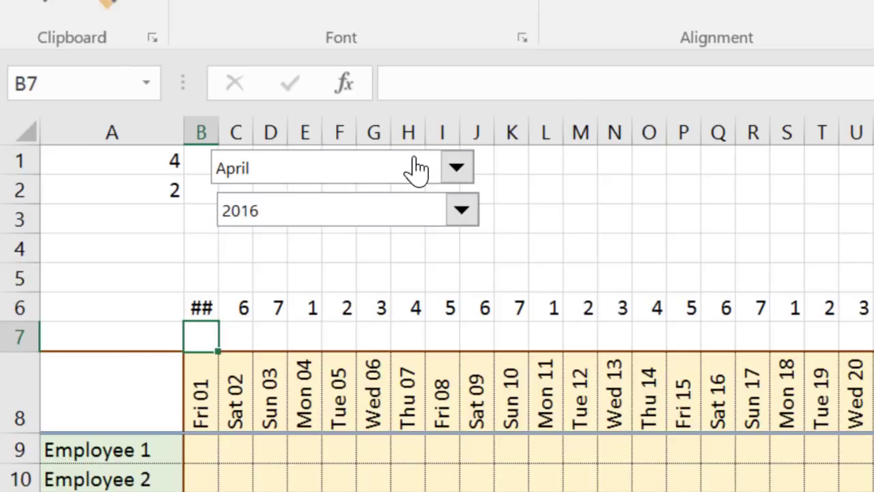
- Copy the weekend test from B6 across to AF6 and widen columns B to E to show its results
mouse_move(217, 128)
mouse_down()
mouse_move(304, 118)
mouse_move(221, 129)
mouse_up()
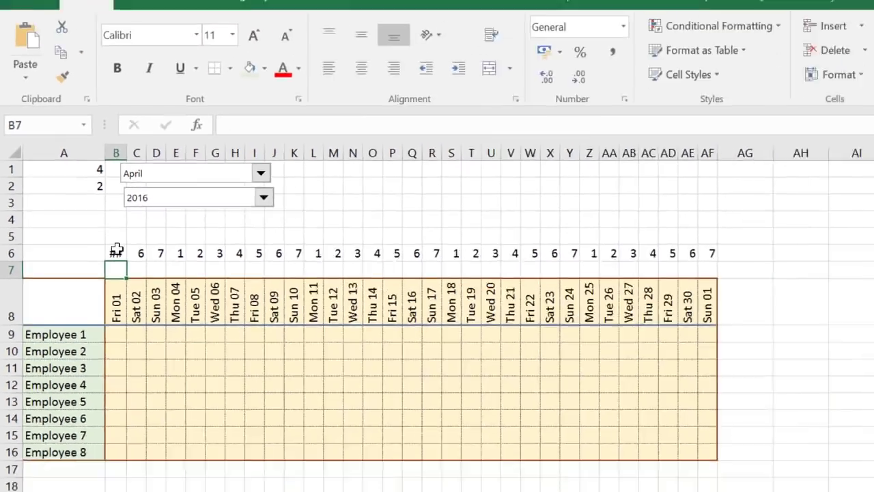
click(194, 302)
drag(215, 318, 873, 306)
drag(518, 238, 561, 238)
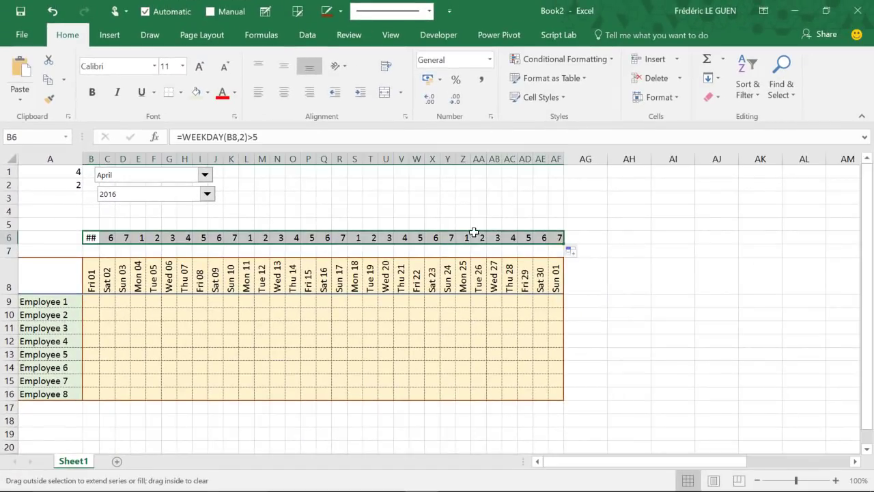
drag(96, 159, 156, 159)
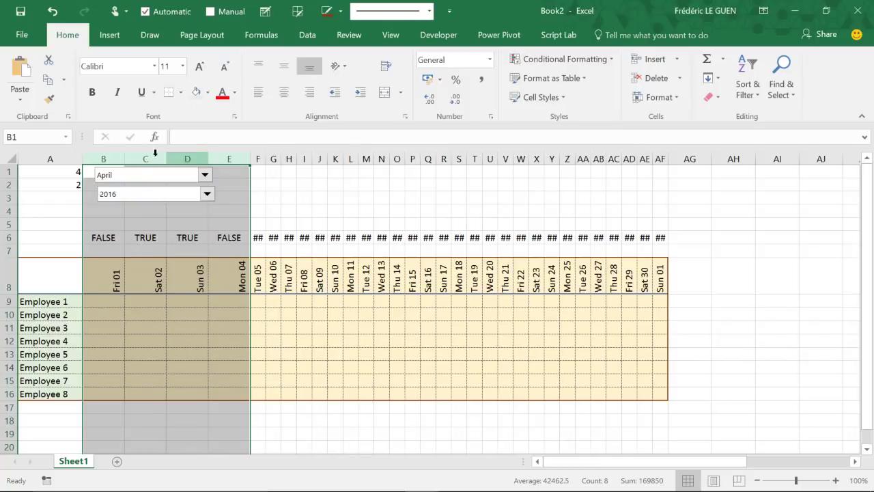
- Copy the formula text WEEKDAY(B8,2)>5 from B6 without its equals sign, leaving the cell unedited
click(109, 238)
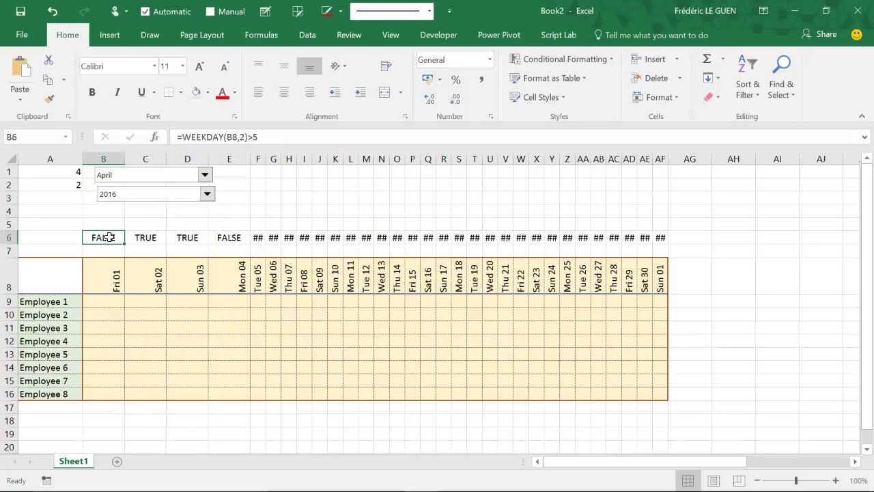
drag(271, 139, 184, 137)
key(ctrl+c)
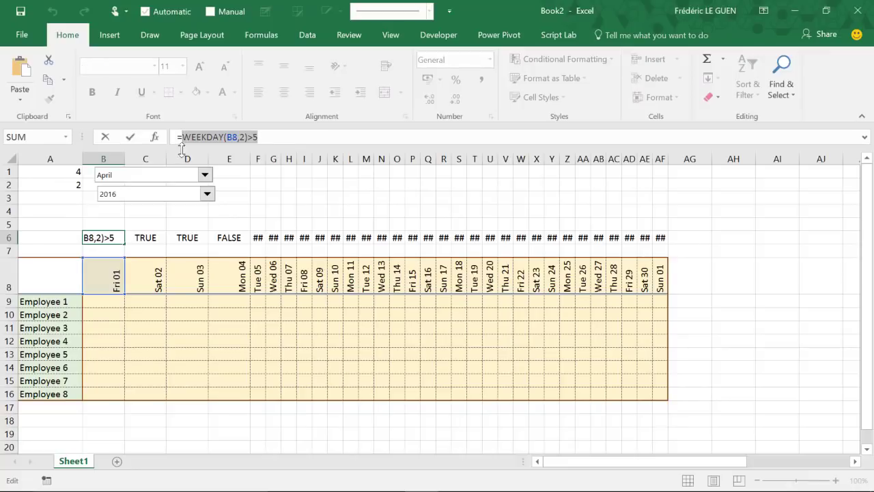
key(Escape)
- Start a formula-based conditional formatting rule for B8:AF16 with the condition =WEEKDAY(B8,2)>5
drag(116, 273, 657, 392)
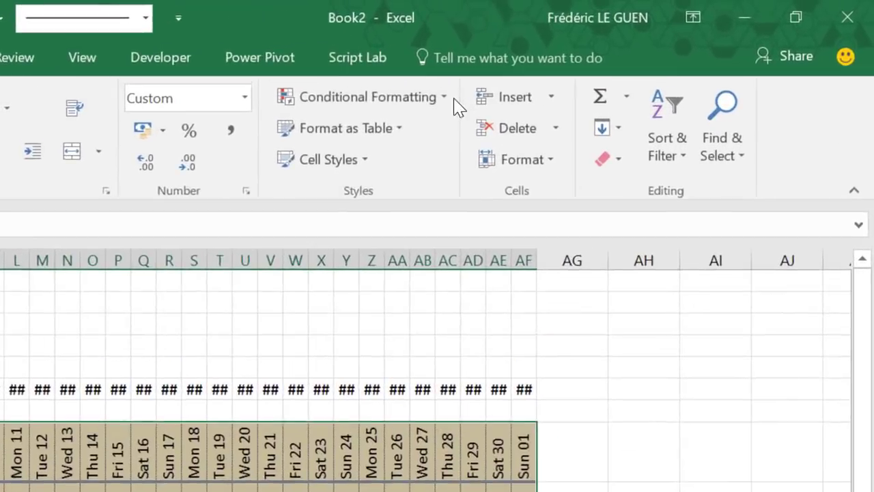
click(611, 60)
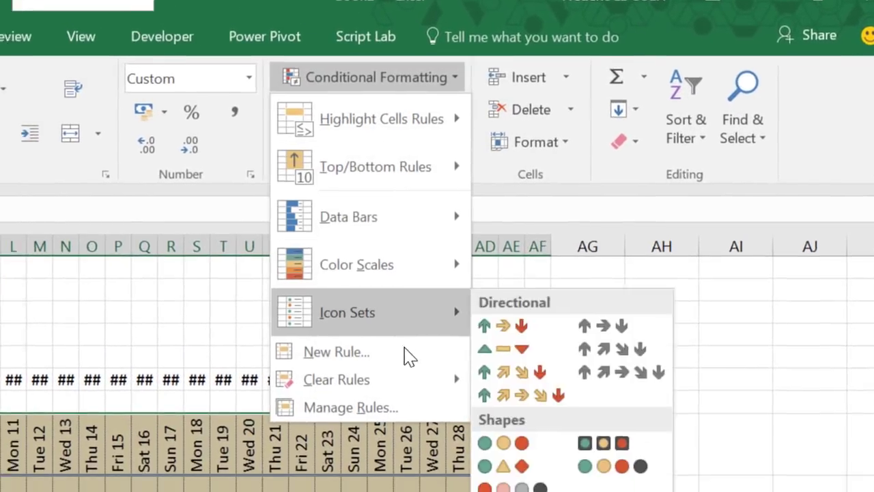
click(362, 374)
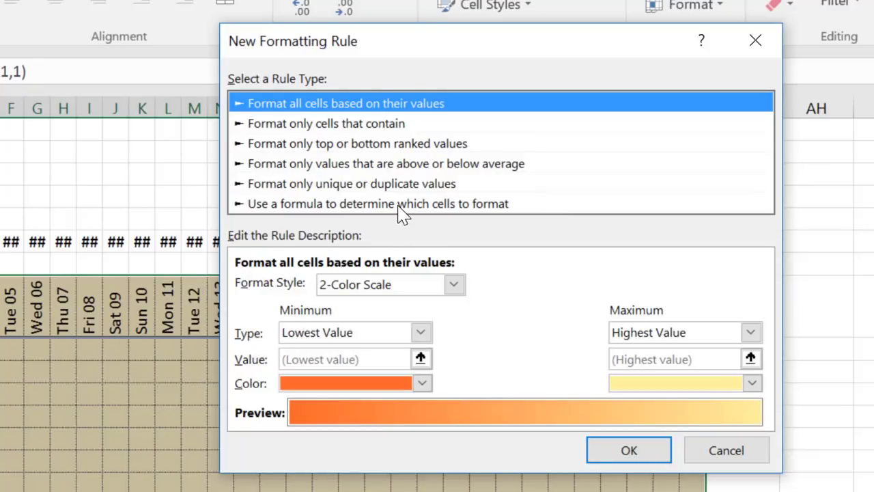
click(398, 204)
click(312, 285)
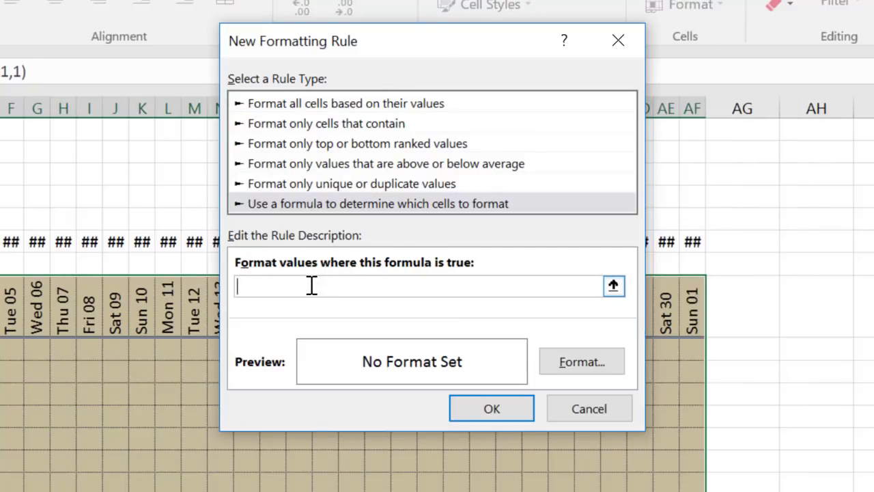
key(ctrl+v)
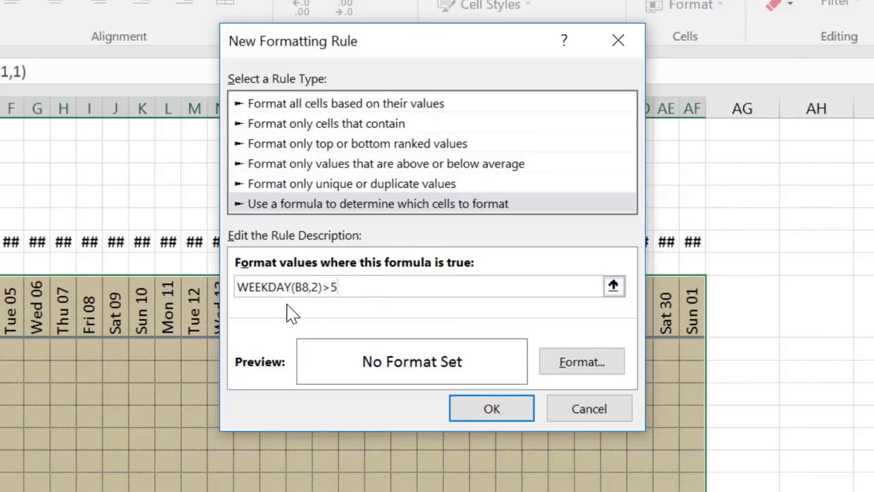
click(239, 287)
text(=)
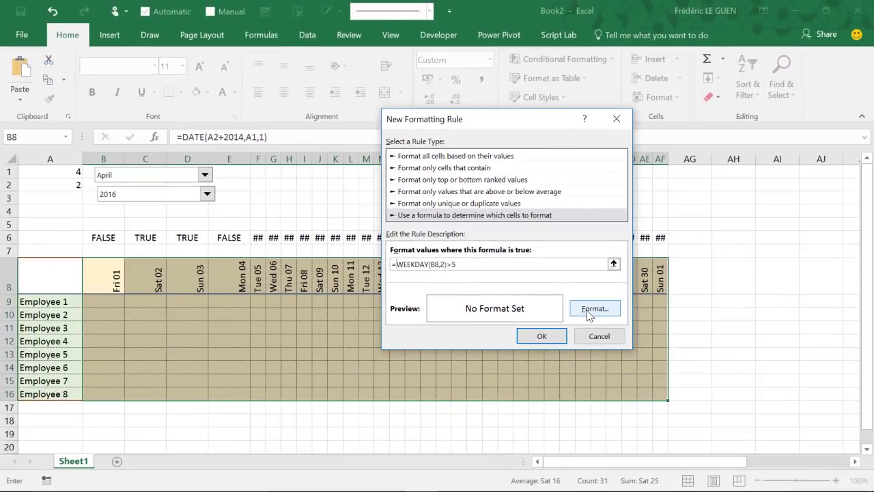
- Give the new conditional formatting rule a standard red fill and apply it to the day grid
click(591, 309)
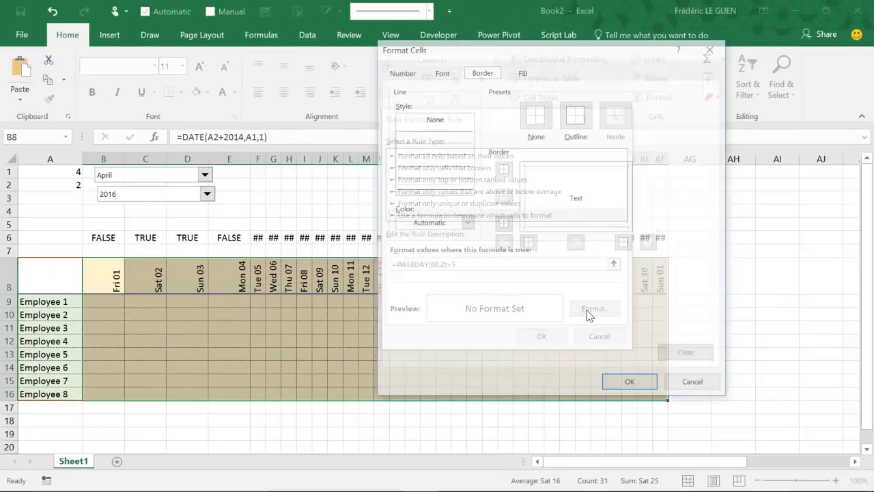
click(515, 74)
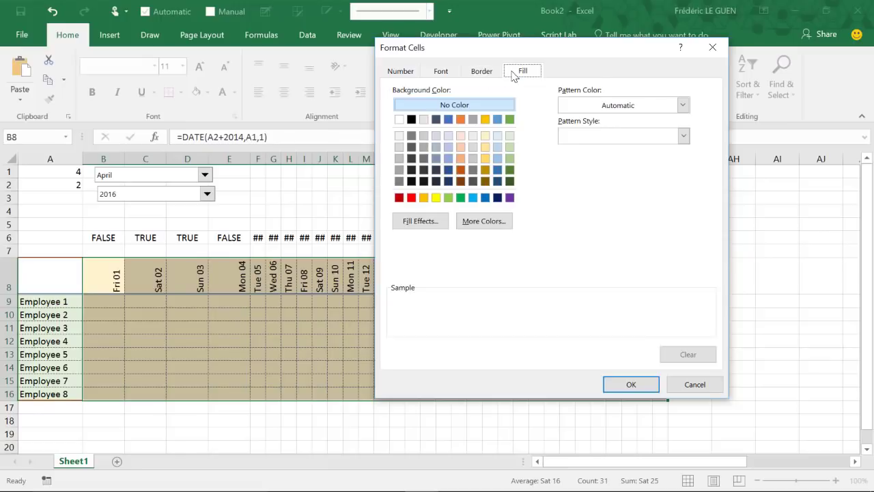
click(412, 198)
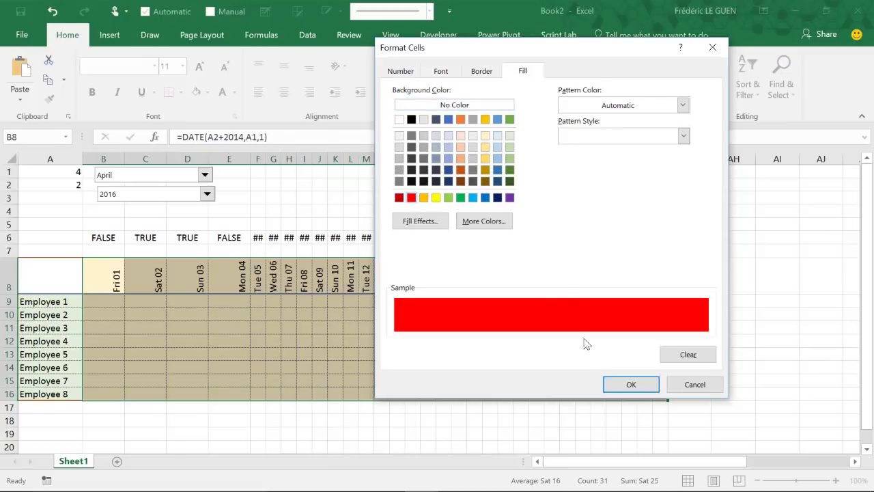
click(624, 385)
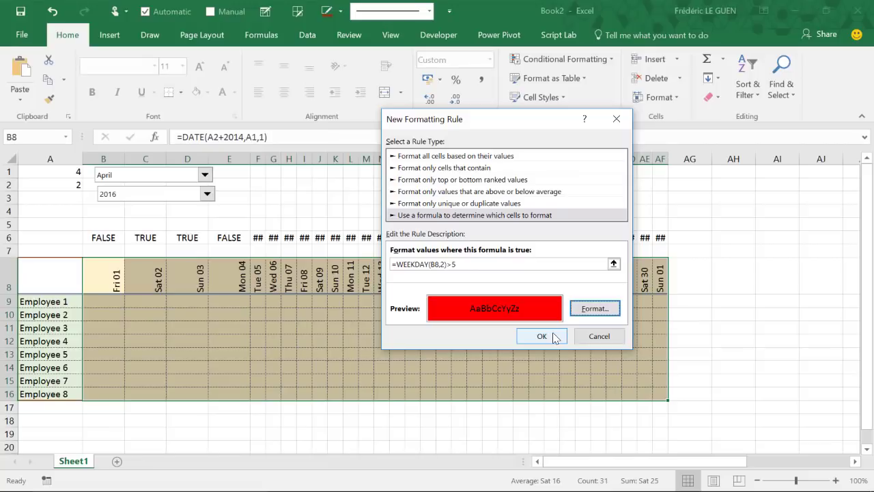
click(541, 336)
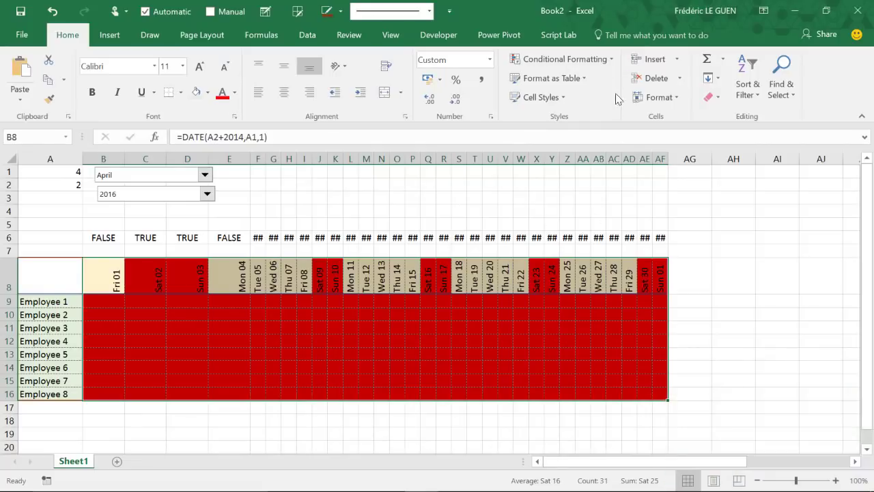
- Edit the weekend conditional formatting rule's formula to =WEEKDAY(B$8,2)>5 and apply it to the day grid
click(611, 60)
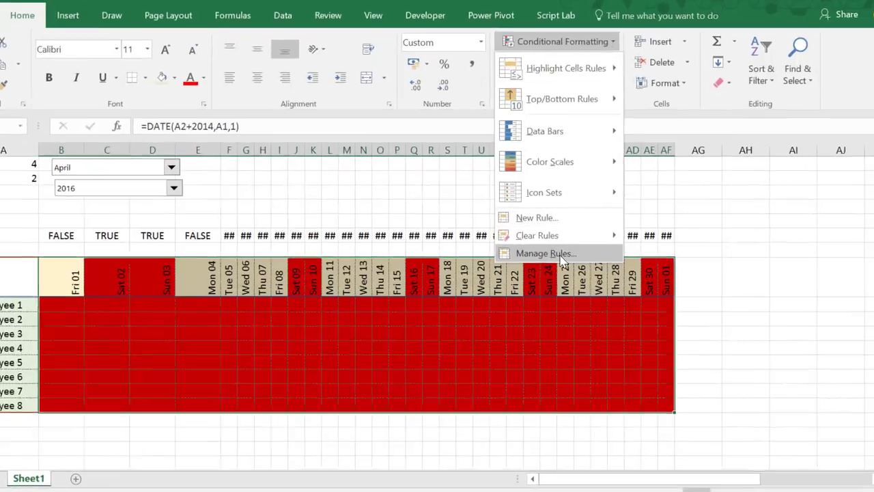
click(562, 255)
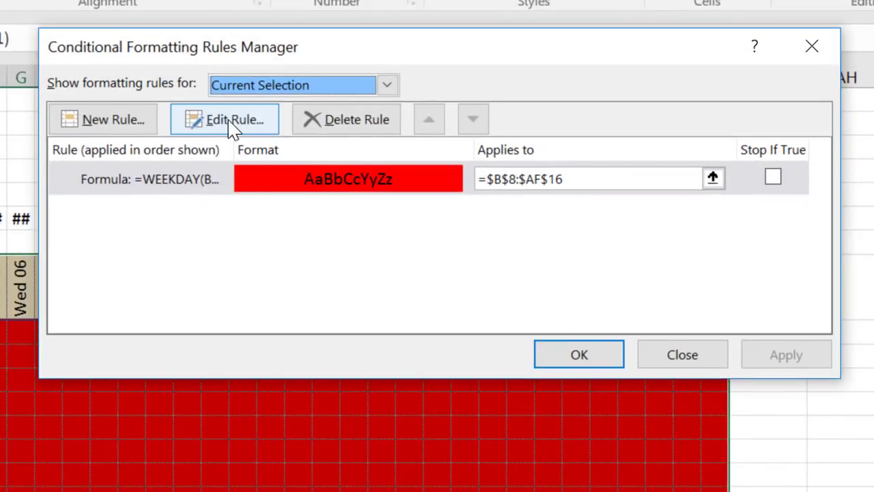
click(225, 119)
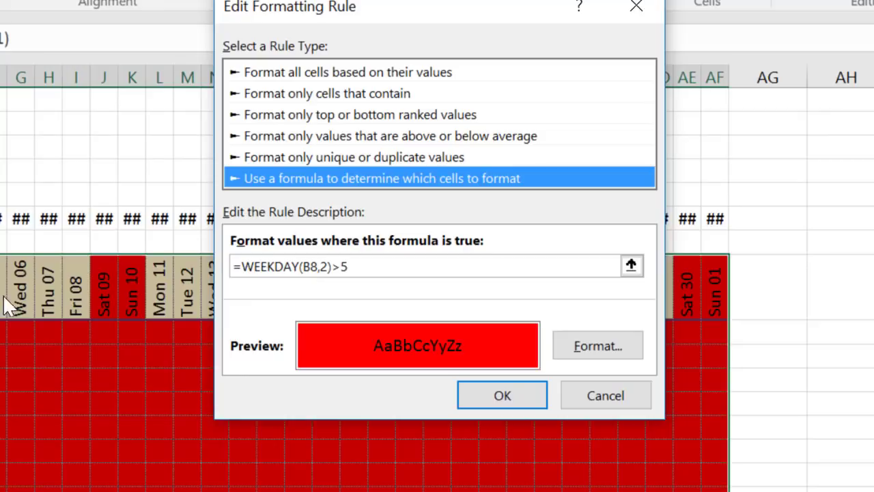
click(311, 267)
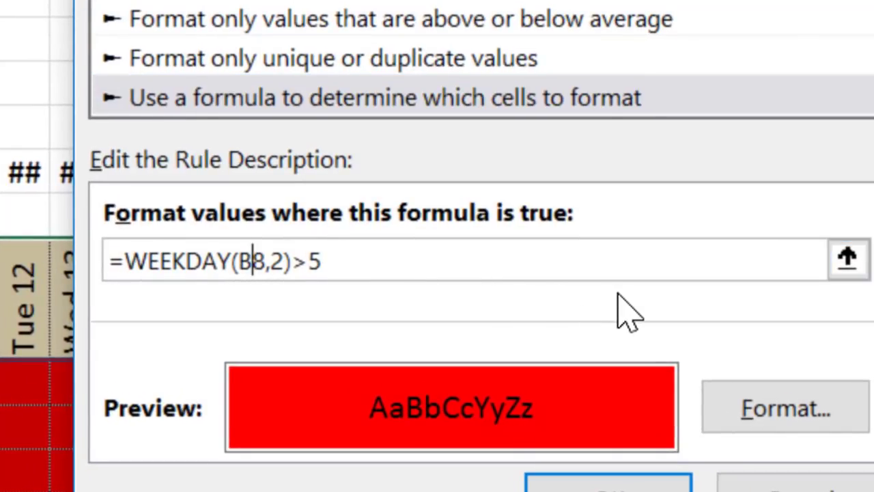
text($)
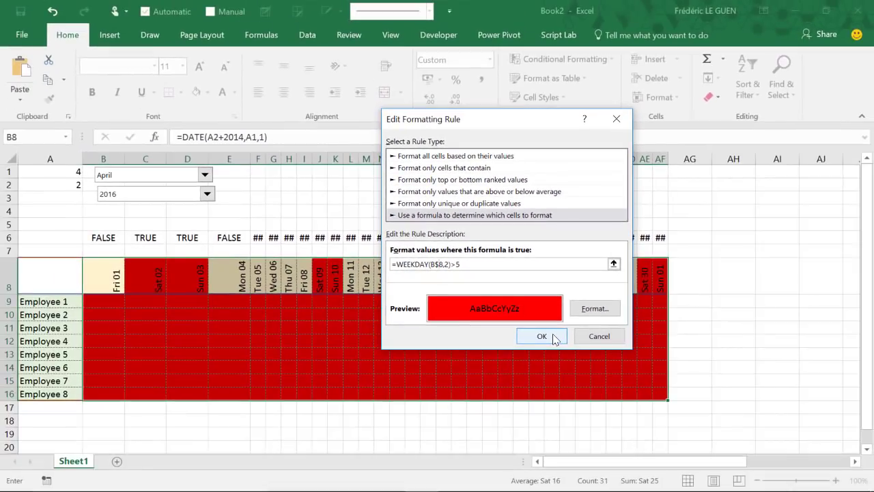
click(553, 336)
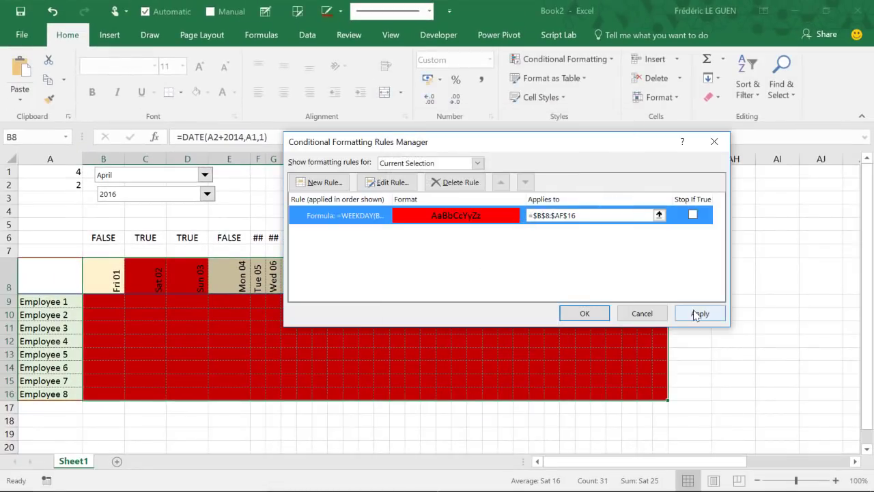
click(697, 314)
click(584, 313)
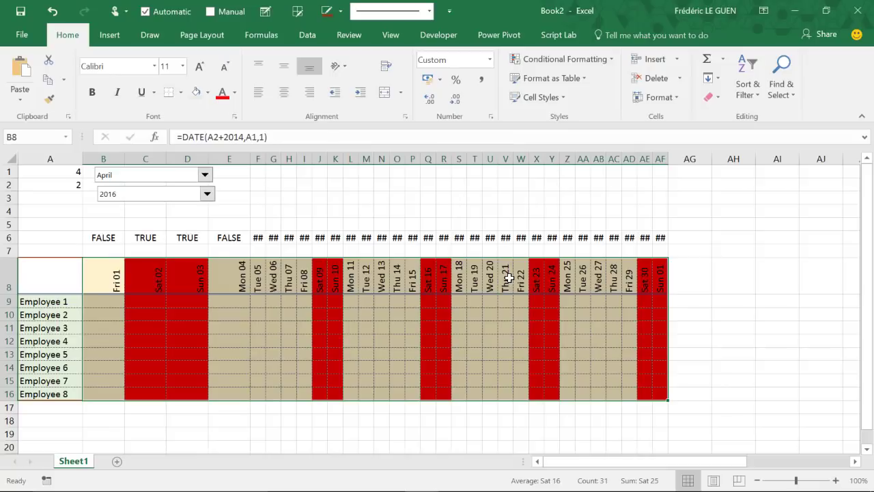
- Clear the weekend test results from B6:AF6 and autofit the widths of columns B to AF
drag(94, 240, 659, 238)
key(Delete)
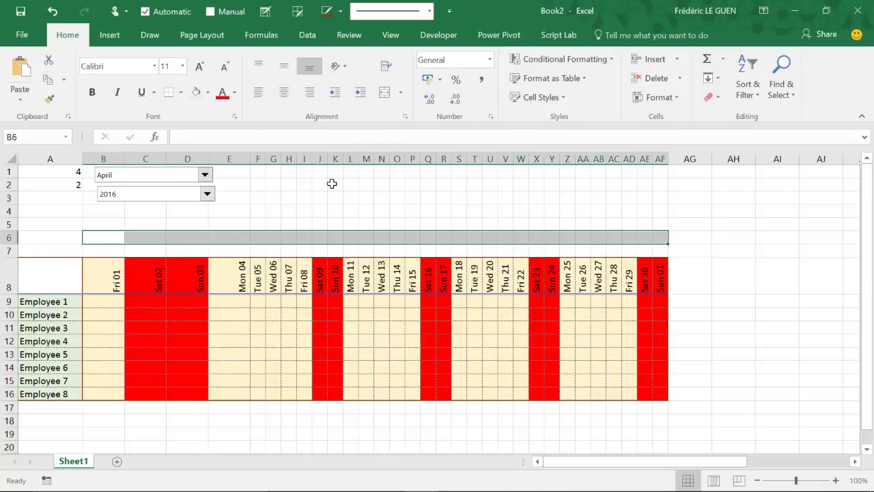
drag(112, 156, 654, 159)
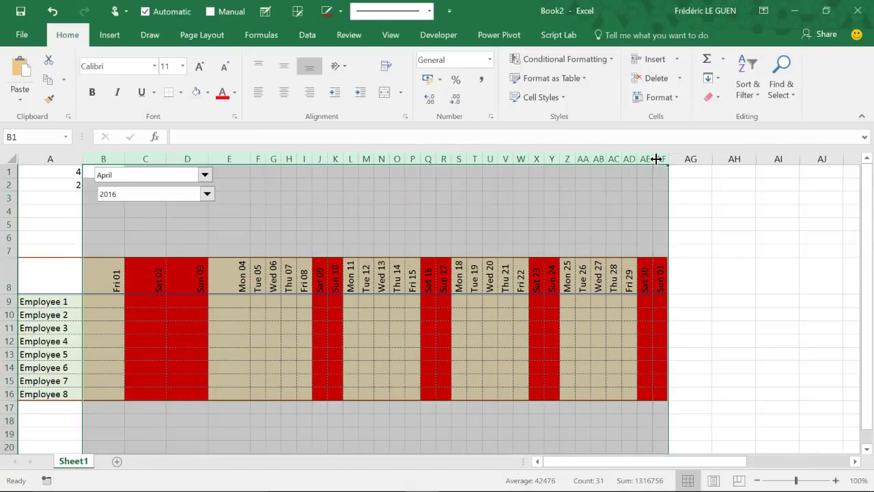
double_click(654, 159)
click(200, 222)
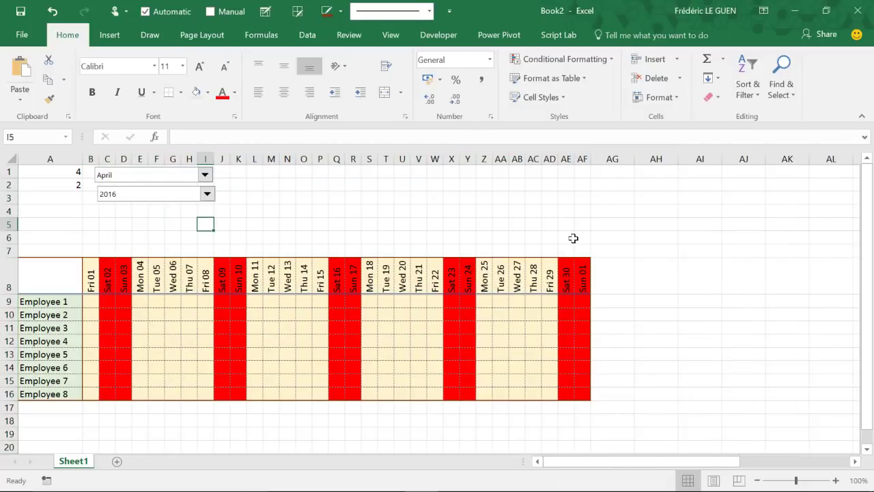
- Test the calendar's weekend colouring by switching the month to May and finally to July
click(205, 176)
click(185, 197)
click(204, 176)
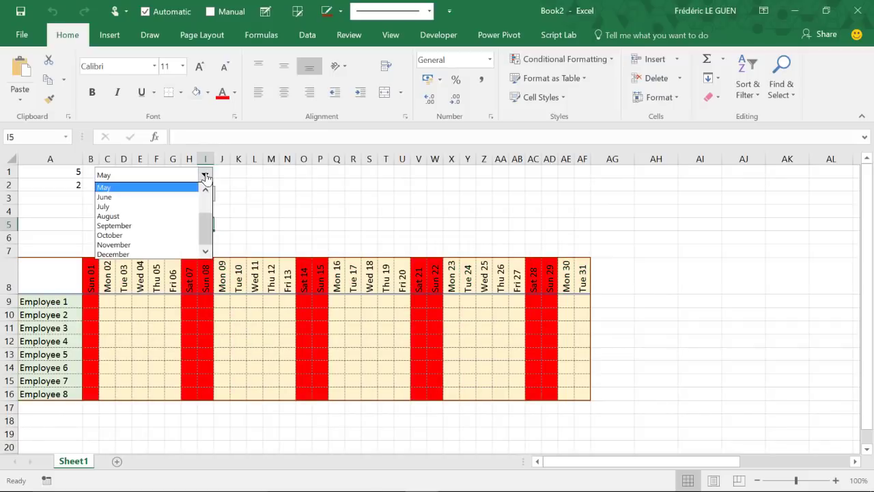
click(185, 211)
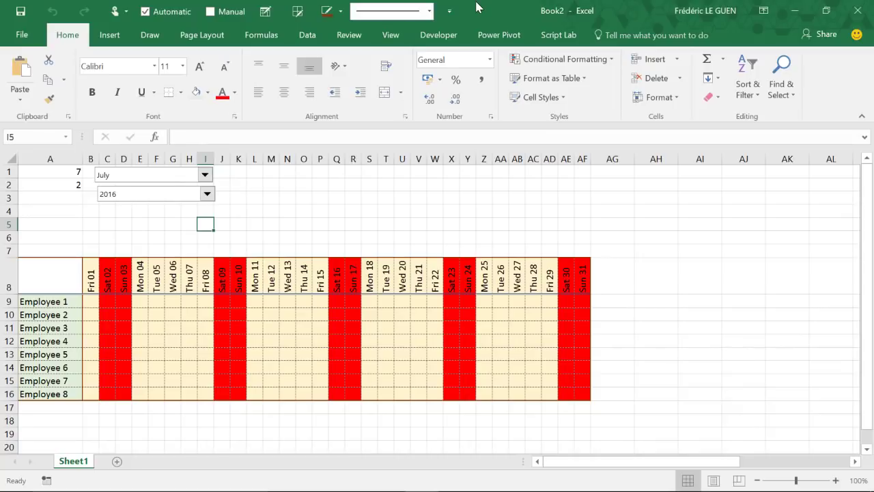
- Place Book2 beside Automatic_Calendar.xlsm, copy the Public Holiday sheet into Book2 after Sheet1, and maximize Book2
drag(476, 7, 871, 130)
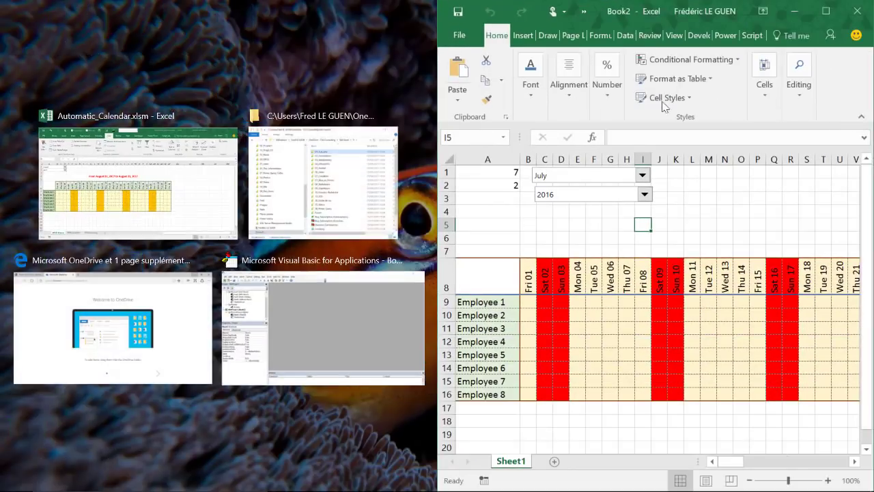
click(181, 172)
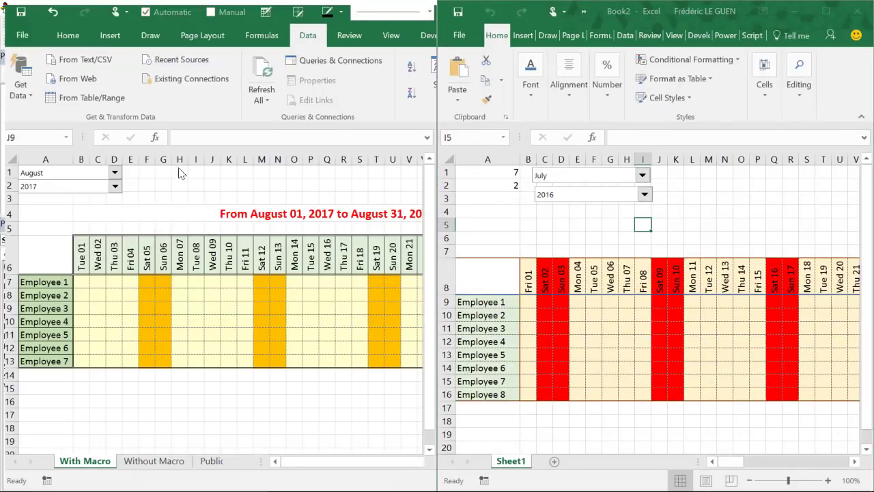
click(186, 461)
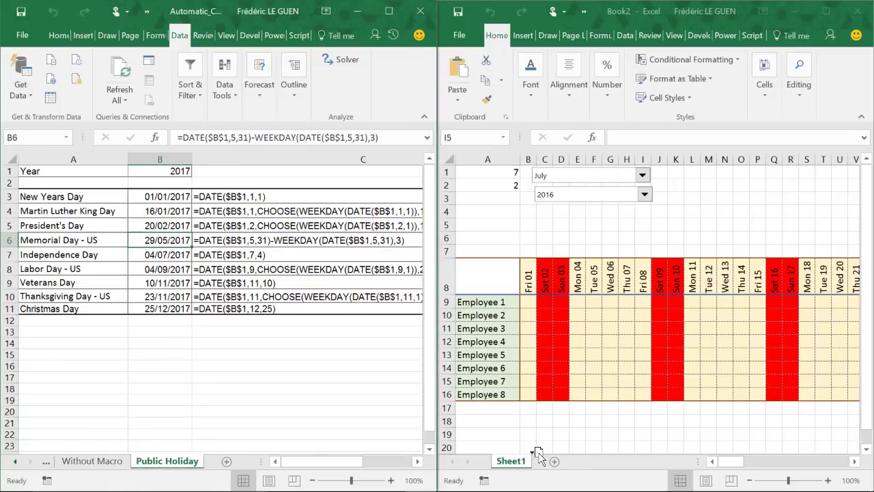
key(ctrl)
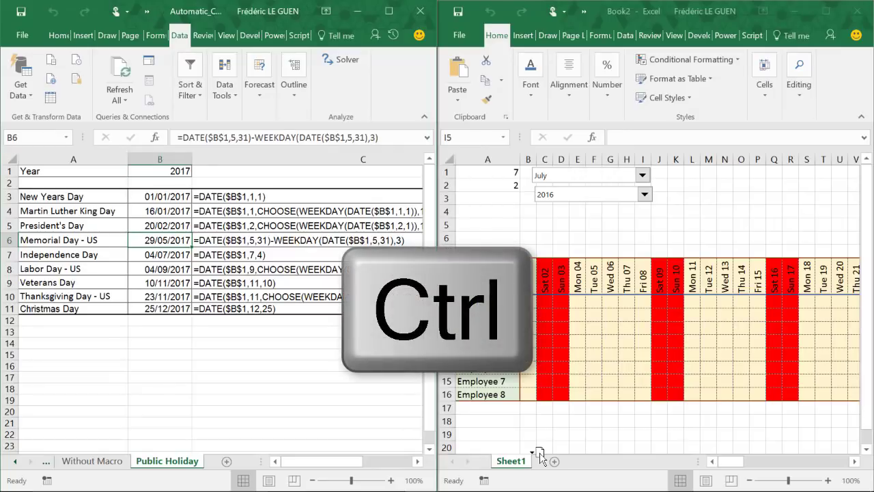
drag(539, 454, 538, 454)
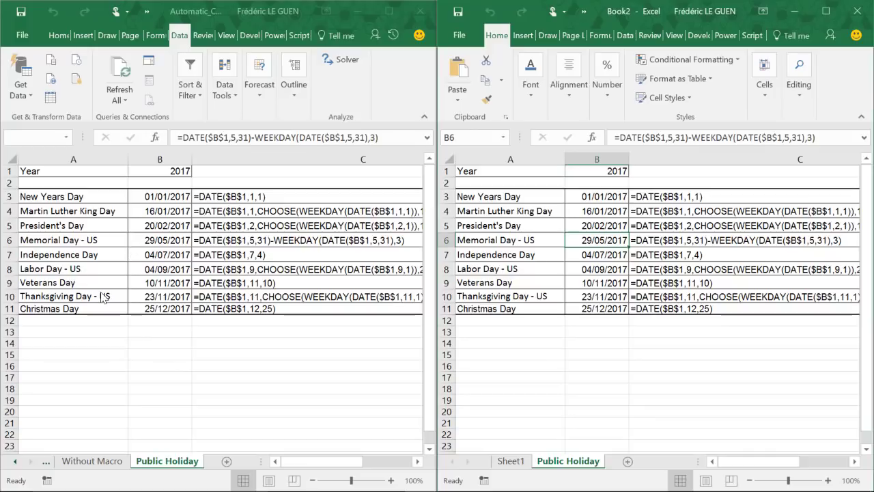
click(825, 13)
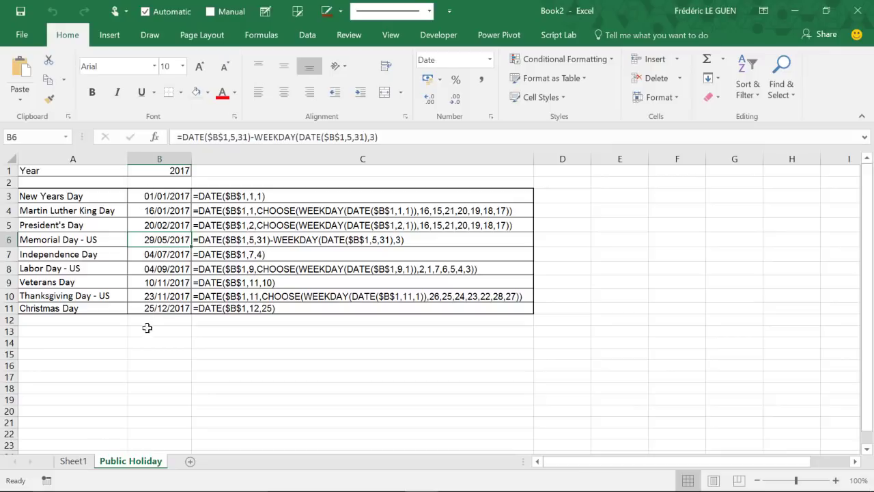
click(76, 462)
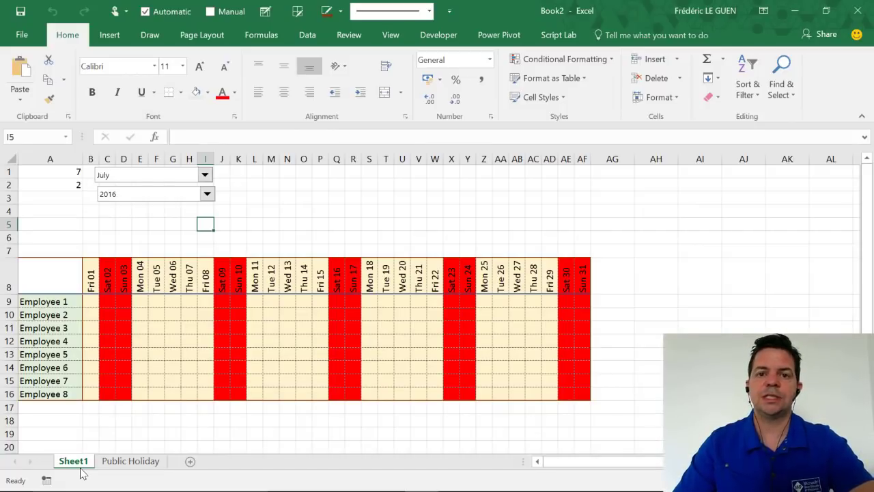
click(133, 463)
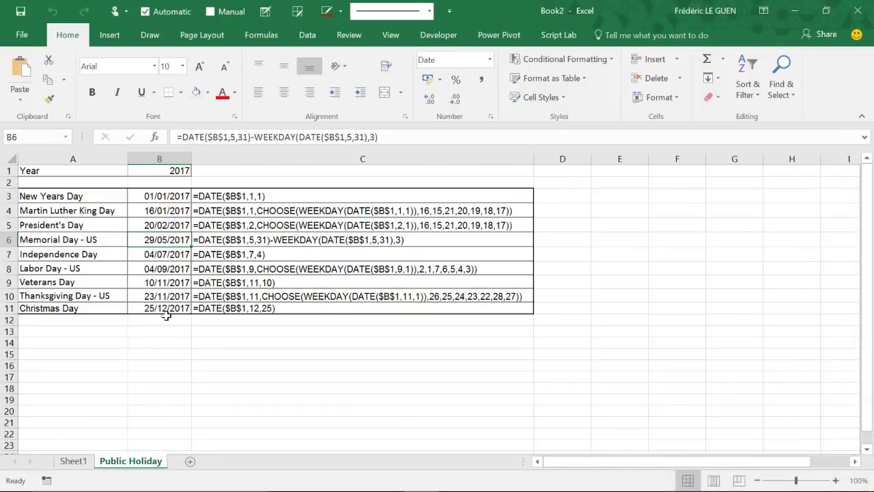
- Start a COUNTIF formula in Sheet1 cell B6 with the absolute range 'Public Holiday'!$B$3:$B$11 as its first argument
click(73, 461)
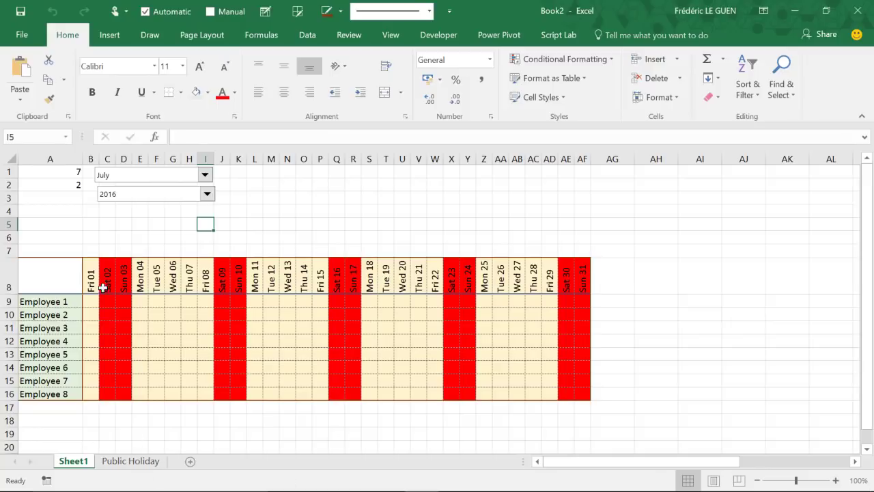
click(93, 238)
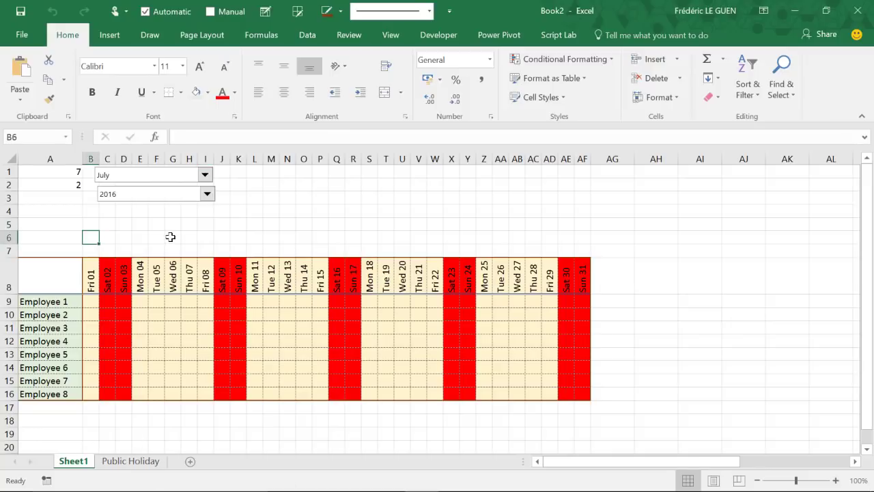
text(=coun)
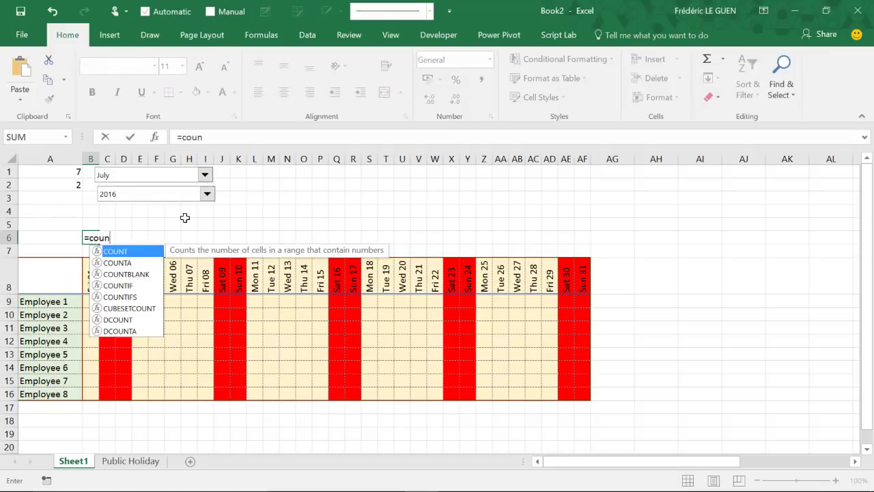
key(Down)
key(Down)
key(Down)
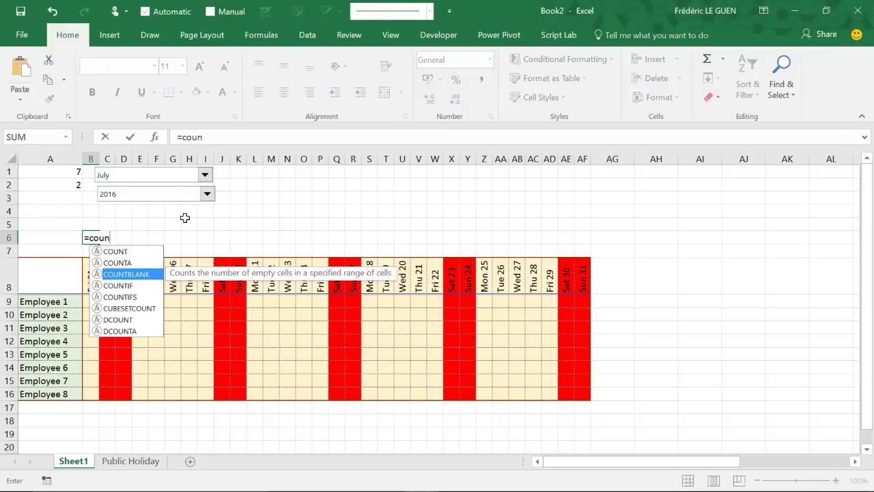
key(Tab)
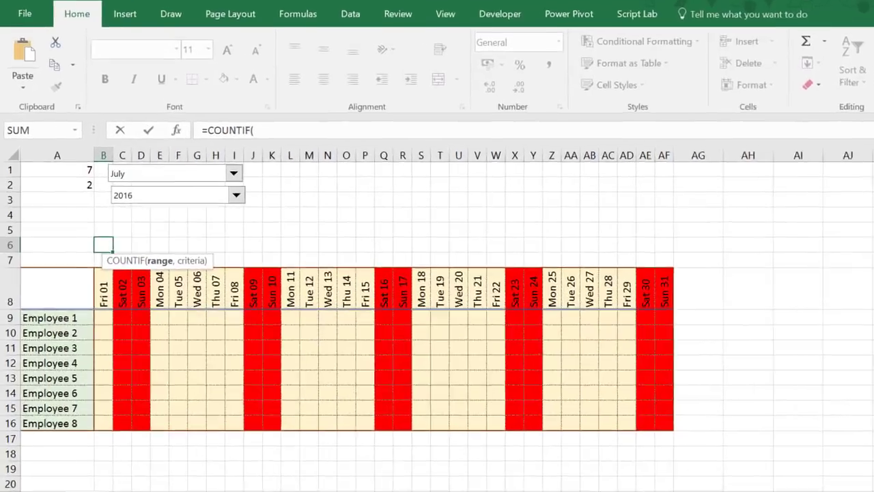
click(130, 461)
drag(312, 205, 311, 403)
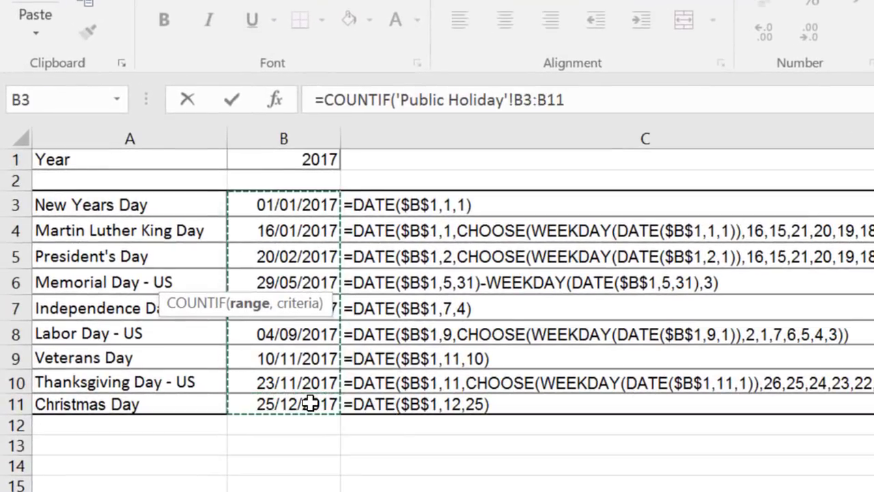
key(F4)
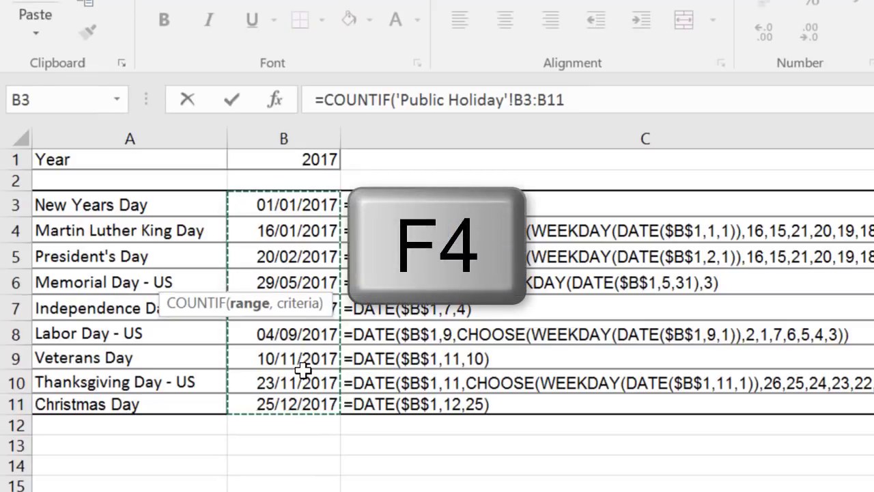
key(F4)
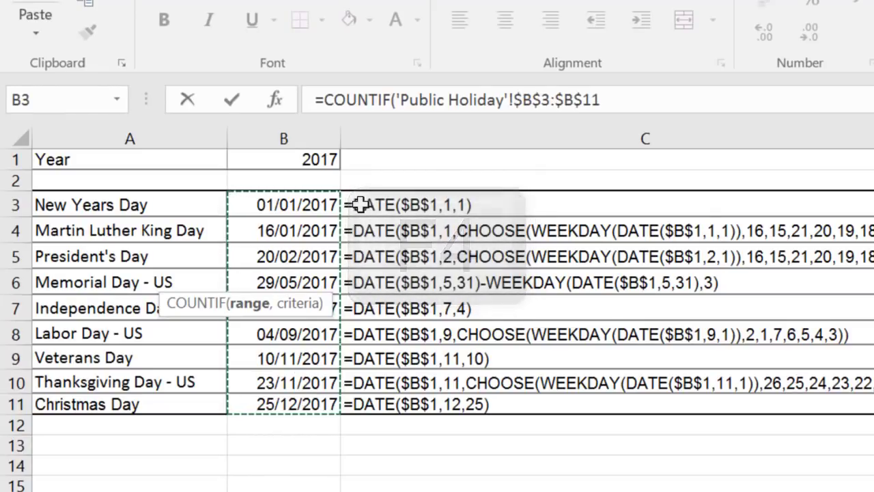
text(;)
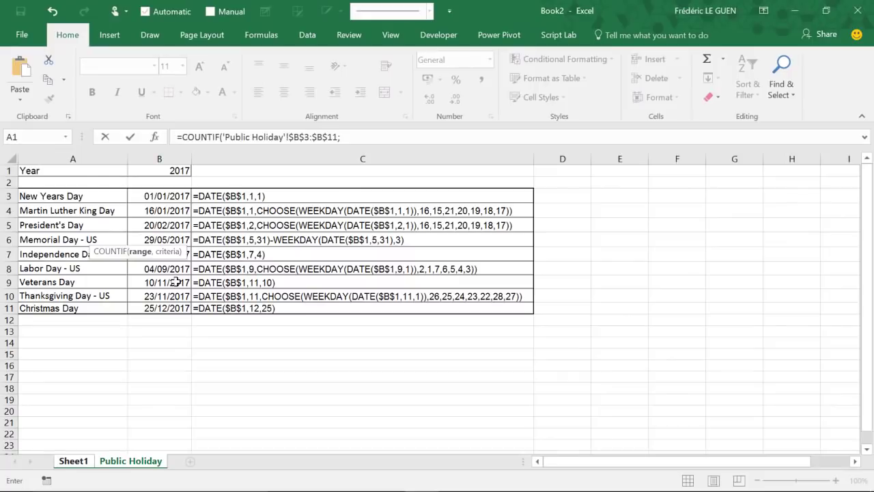
key(BackSpace)
text(,)
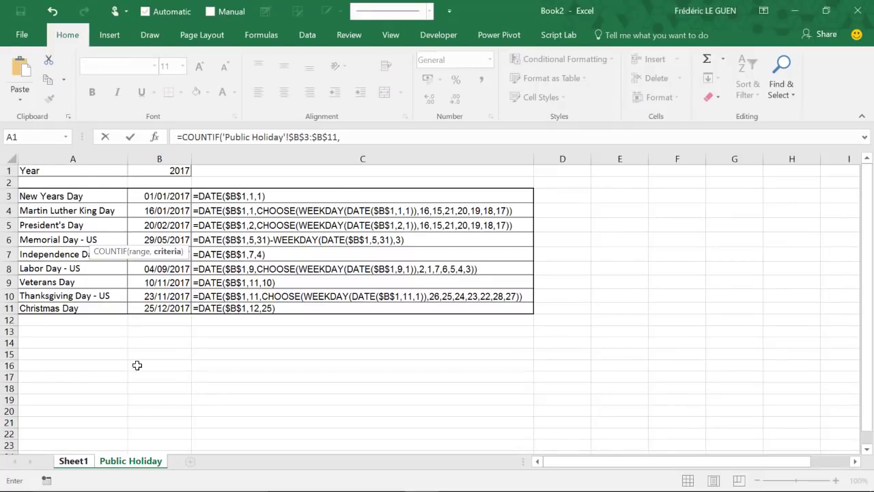
- Complete the COUNTIF formula in B6 with the row-locked criterion Sheet1!B$8
click(72, 461)
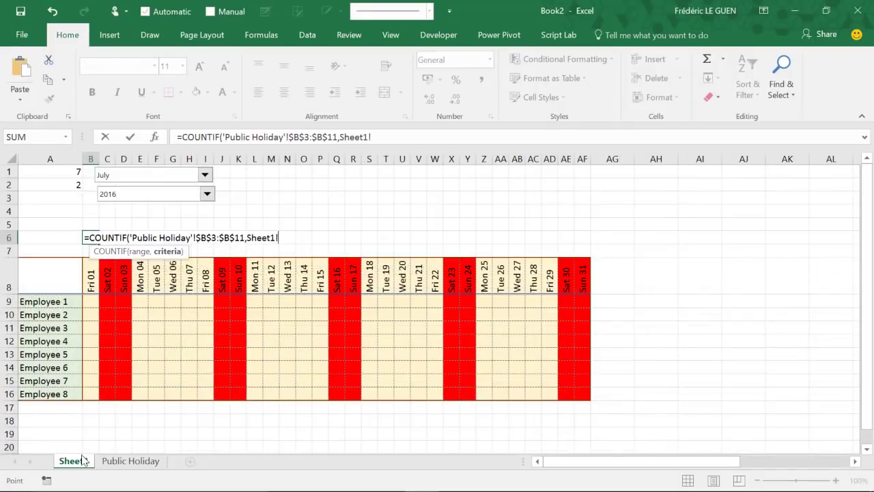
click(90, 279)
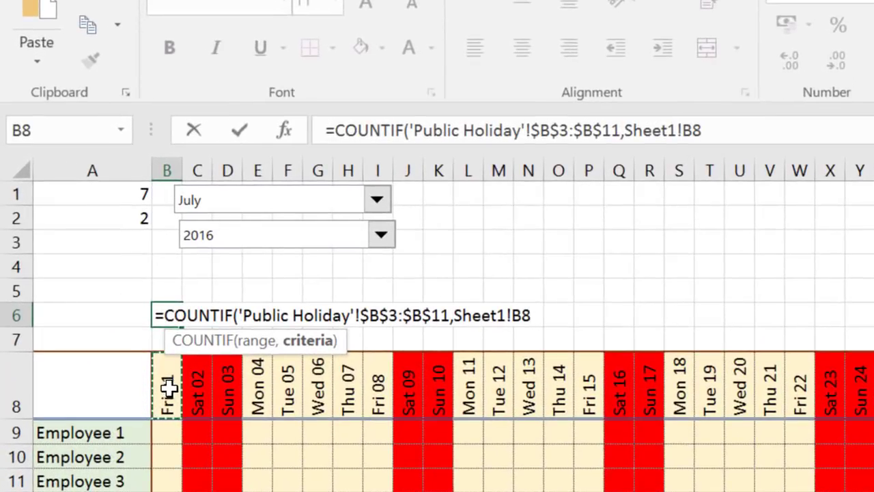
key(F4)
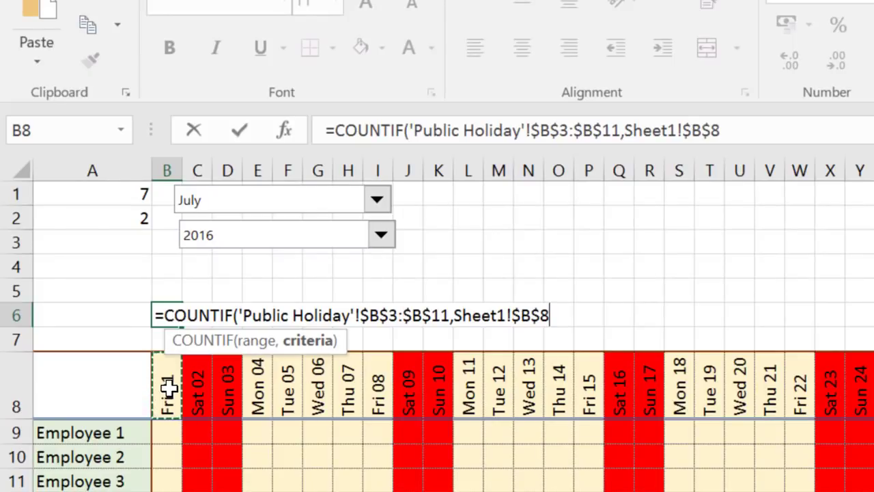
key(F4)
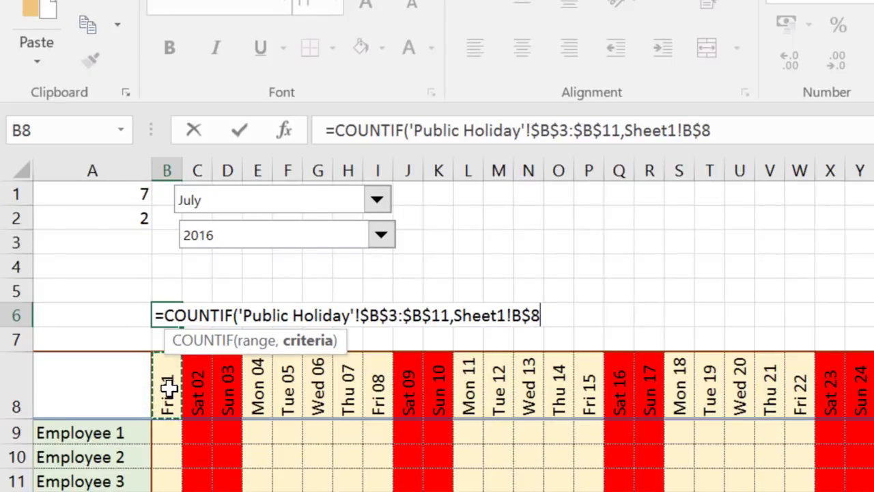
text())
key(Return)
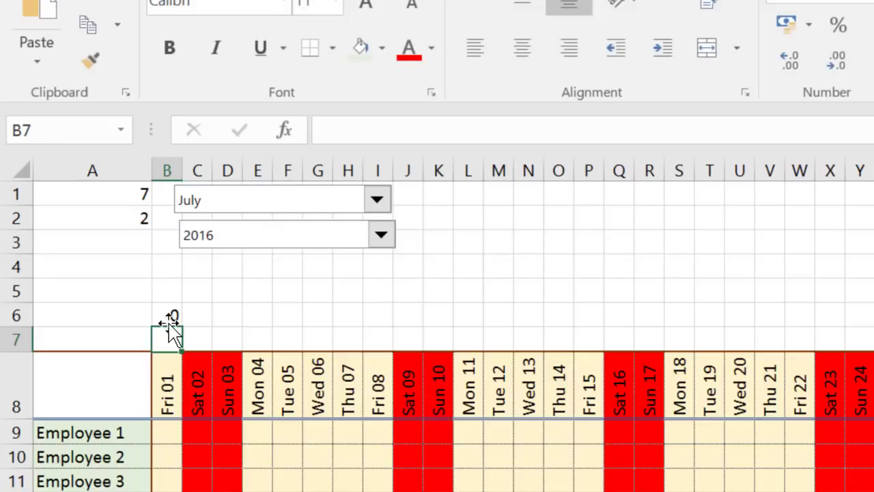
- Copy the COUNTIF formula from B6 across to F6 and select the July 4 result in E6
click(170, 312)
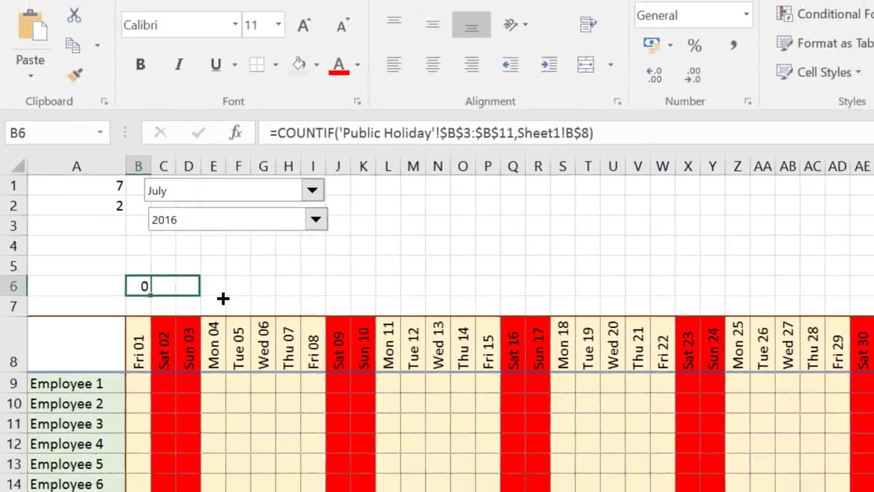
drag(183, 327, 271, 327)
click(146, 244)
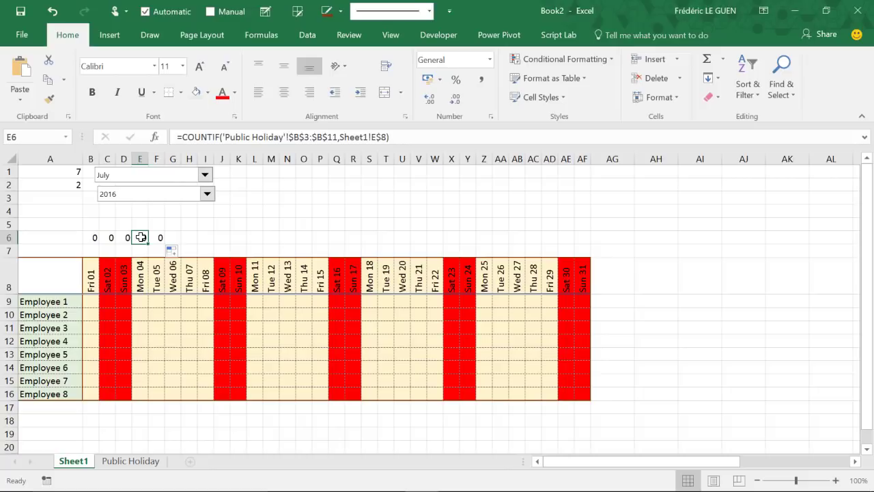
- Check the holiday dates on the Public Holiday sheet and set the Sheet1 calendar's year to 2017
click(125, 463)
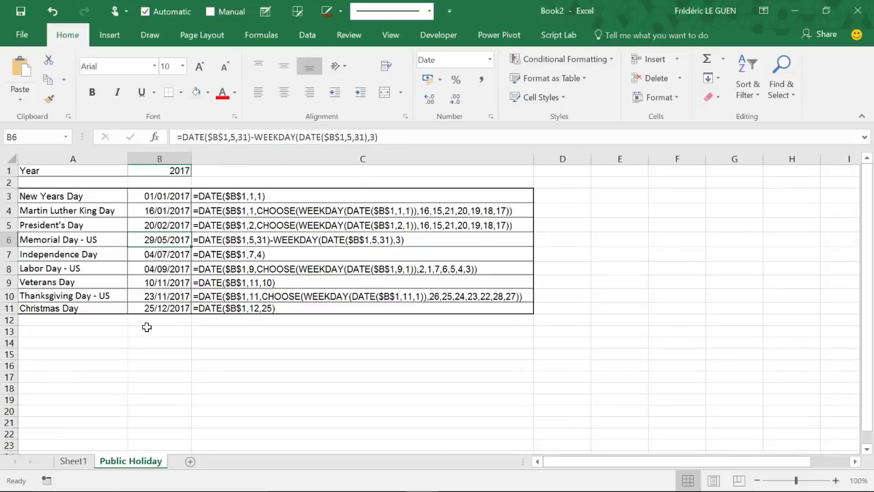
click(81, 461)
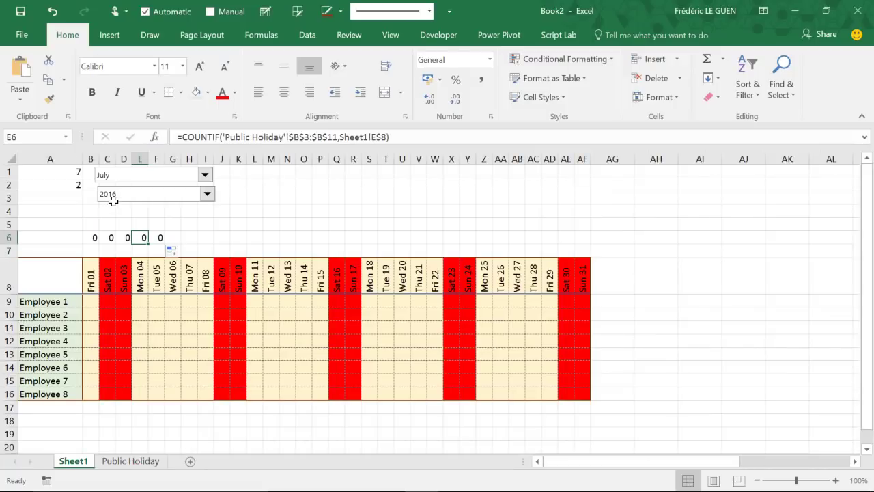
click(207, 195)
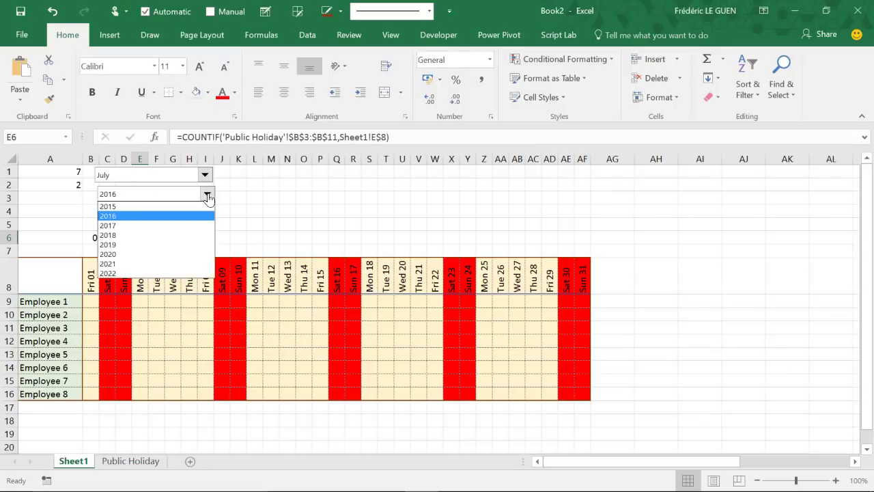
click(170, 226)
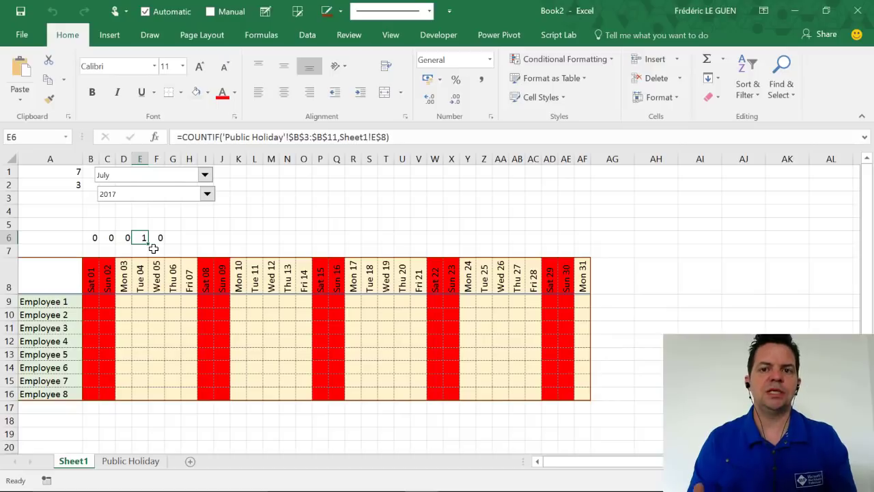
- Append >0 to the COUNTIF formula in B6 and copy it across to F6
click(94, 238)
click(413, 134)
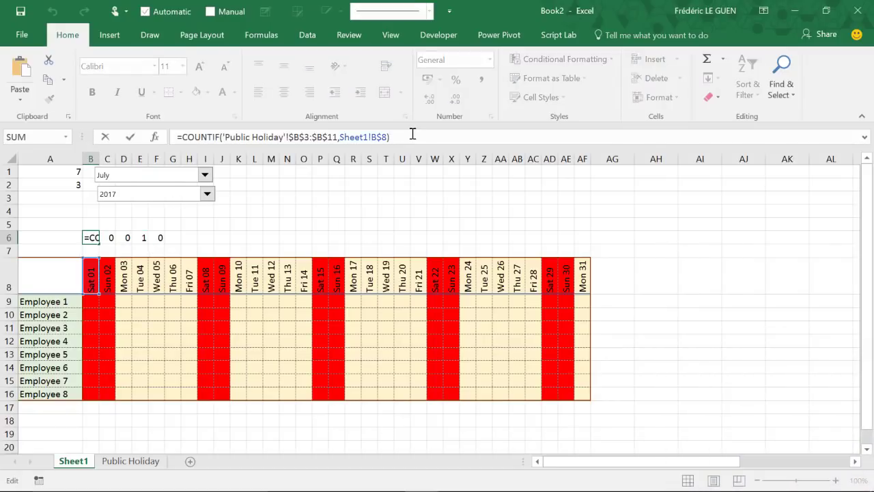
text(>0)
key(Return)
click(91, 239)
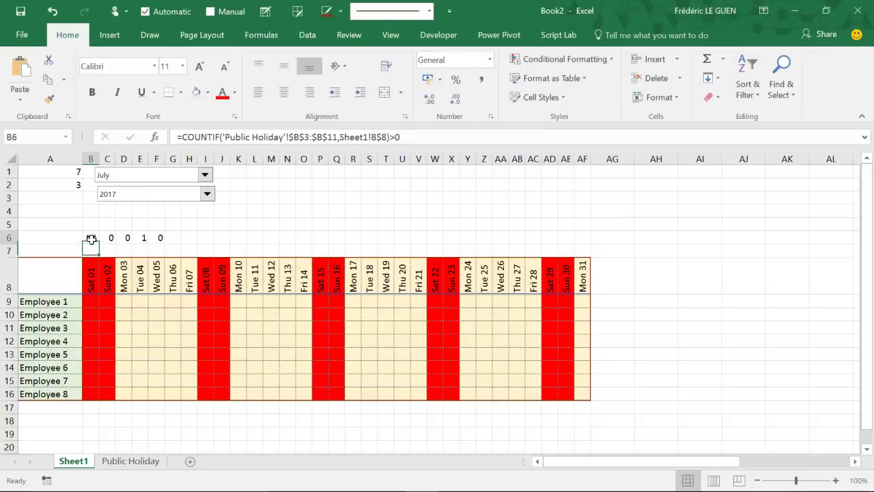
drag(99, 244, 163, 240)
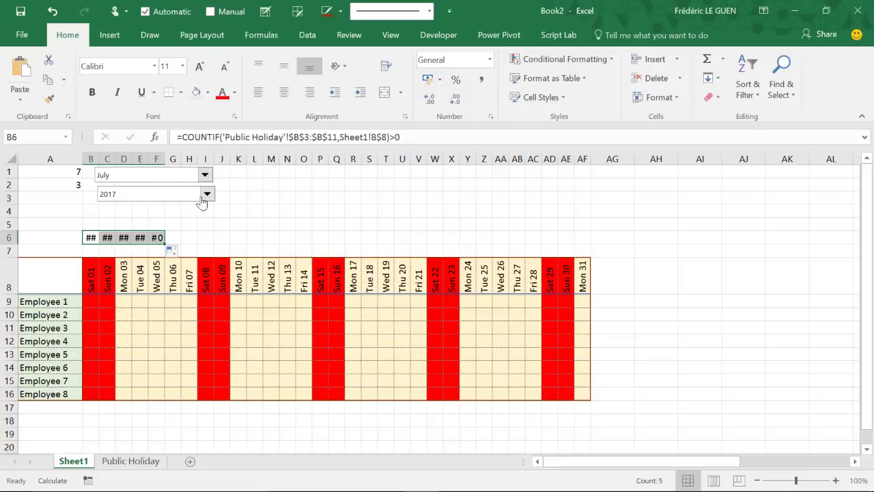
- Widen columns B to G to read the row 6 results and copy the formula text from E6
drag(91, 159, 198, 157)
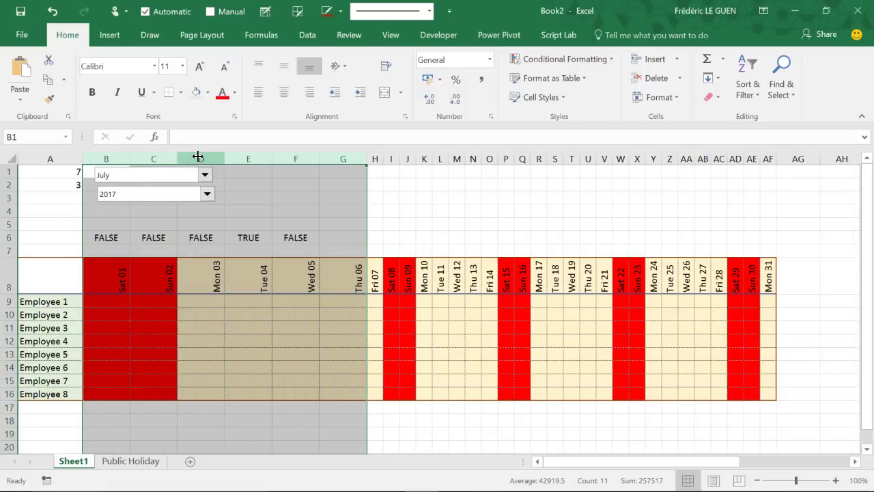
click(255, 238)
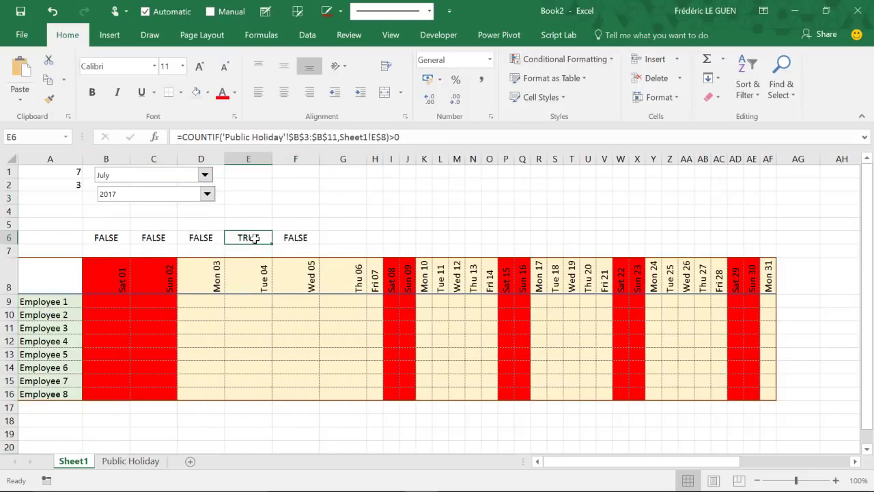
drag(409, 138, 172, 137)
key(ctrl+c)
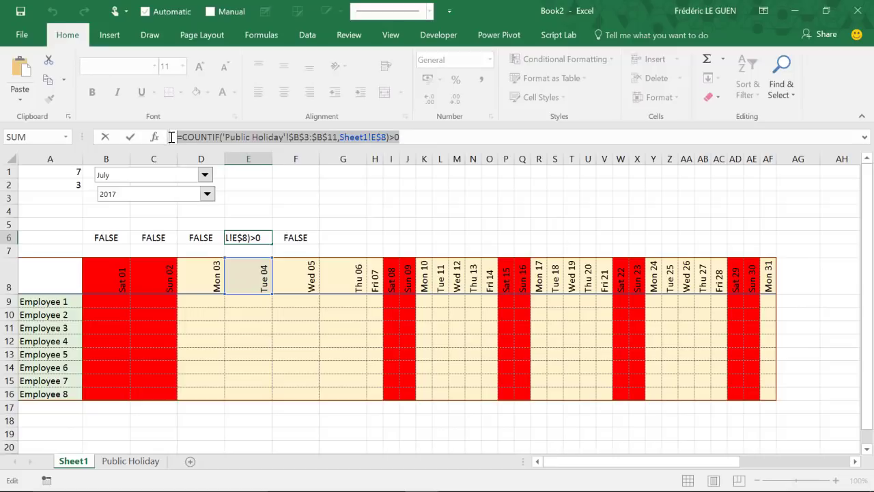
key(Escape)
- Create a formula-based formatting rule for B8:AF16 with =COUNTIF('Public Holiday'!$B$3:$B$11,Sheet1!B$8)>0
drag(102, 273, 766, 396)
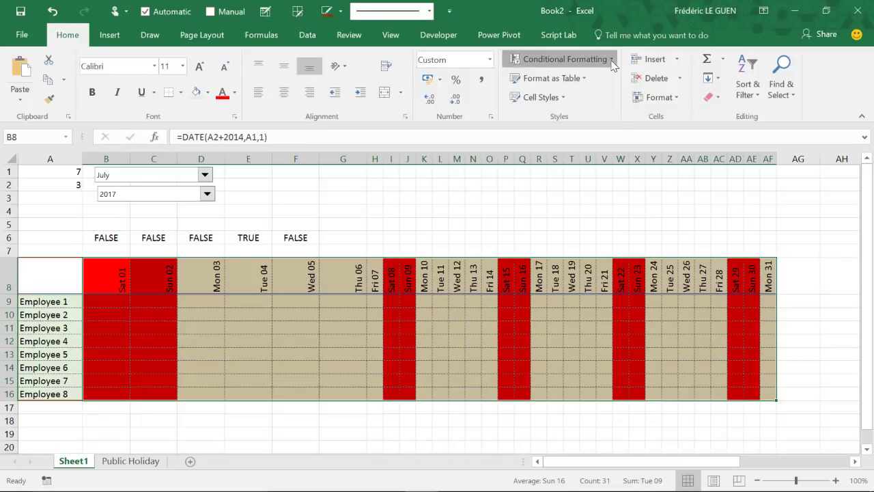
click(588, 60)
click(550, 222)
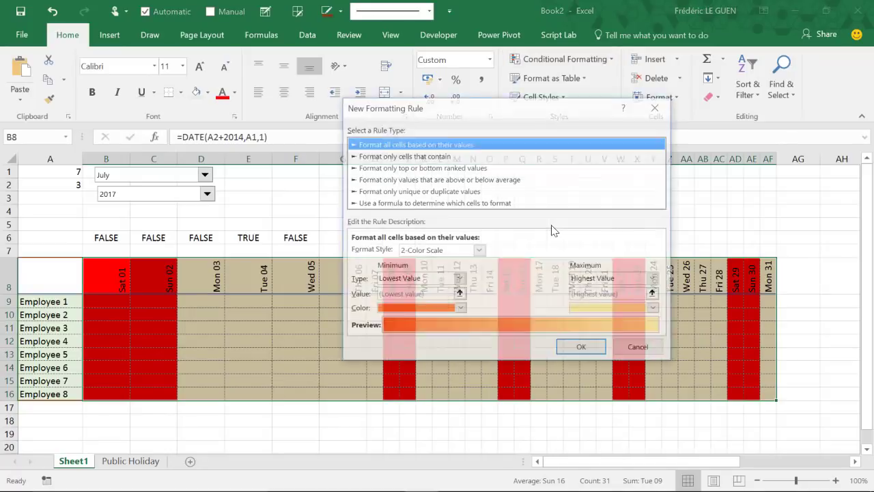
click(421, 202)
click(341, 239)
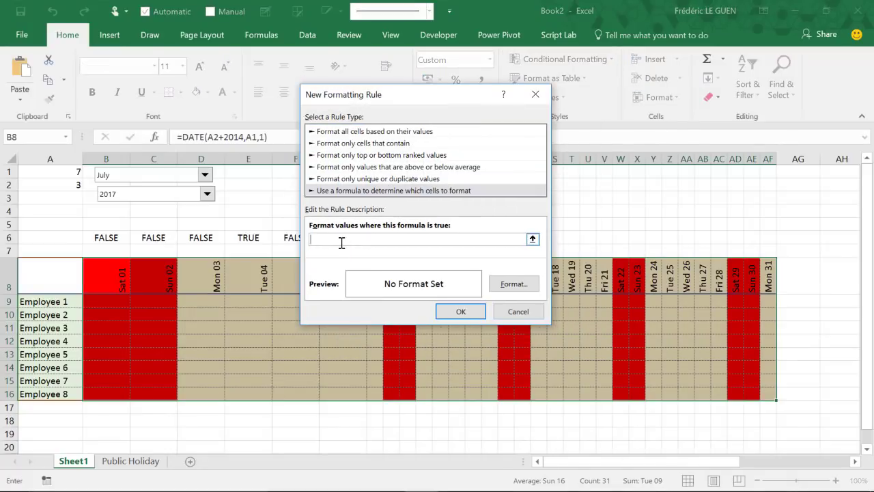
key(ctrl+v)
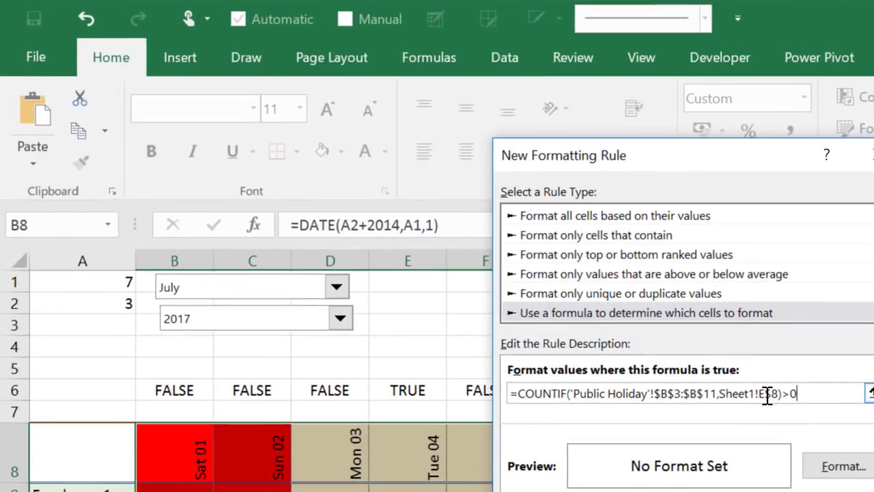
drag(765, 395, 760, 395)
text(B)
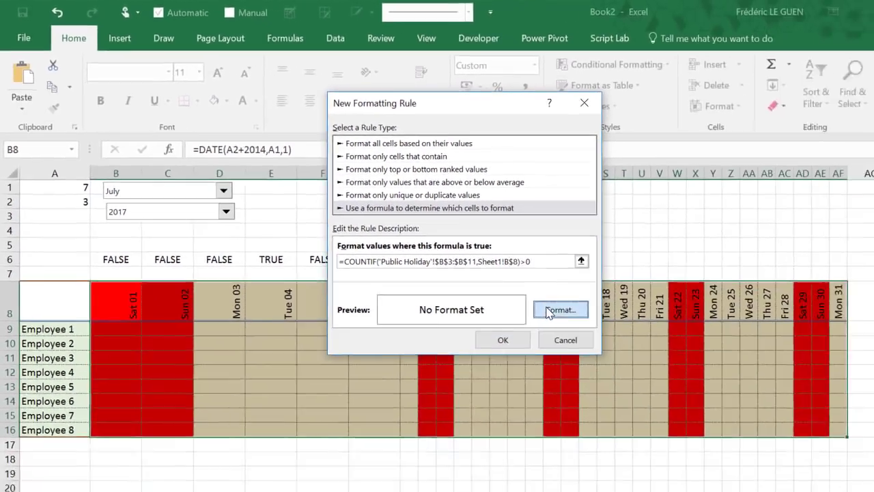
- Give the new public holiday rule a purple fill and apply it to the calendar
click(844, 466)
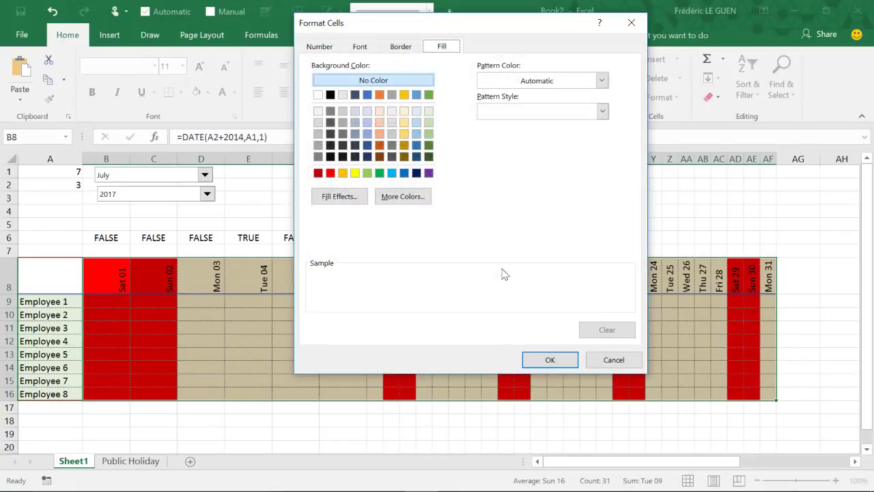
click(429, 173)
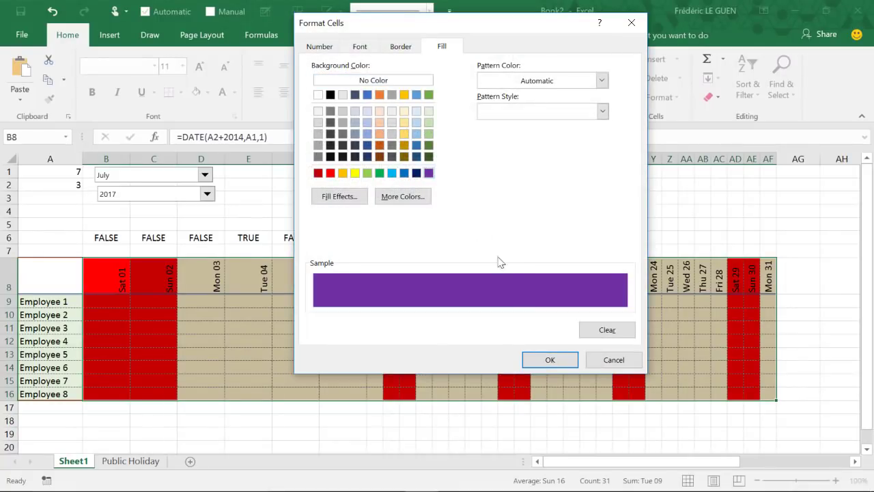
click(548, 358)
click(477, 317)
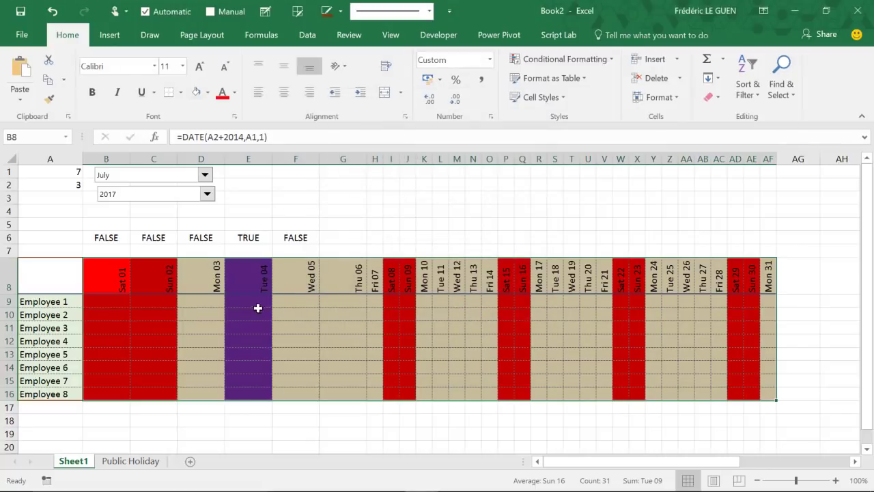
- Edit the COUNTIF holiday rule to use a bold white font and apply the change
click(608, 63)
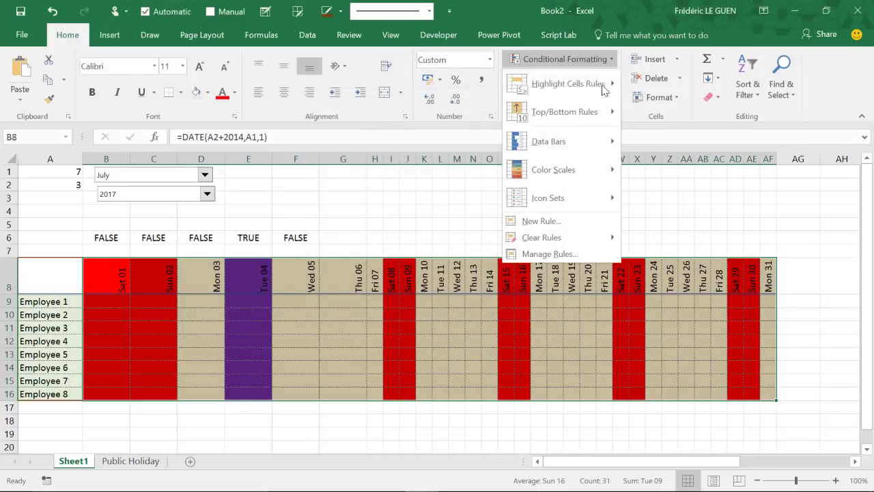
click(544, 262)
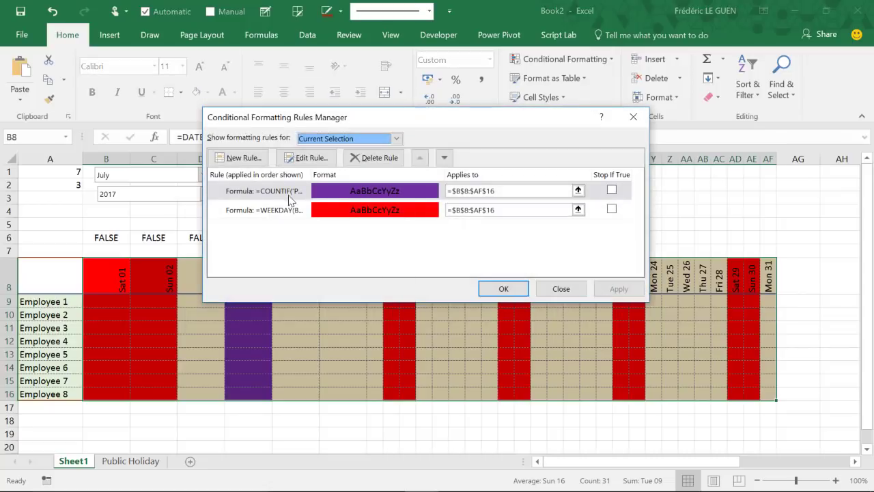
double_click(410, 192)
click(503, 286)
click(319, 34)
click(499, 155)
click(437, 196)
click(434, 99)
click(509, 347)
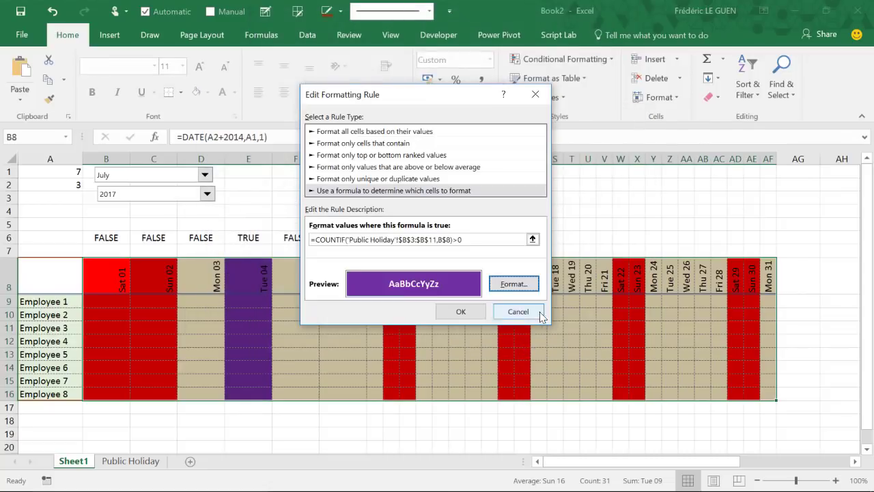
click(459, 314)
click(610, 290)
click(503, 288)
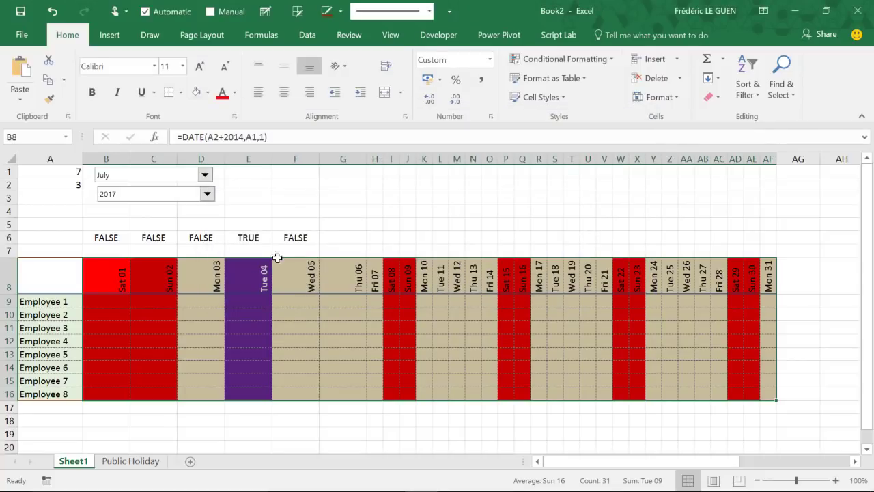
- Narrow columns B to J back to calendar width and clear the test formulas in B6:F6
drag(104, 153, 398, 158)
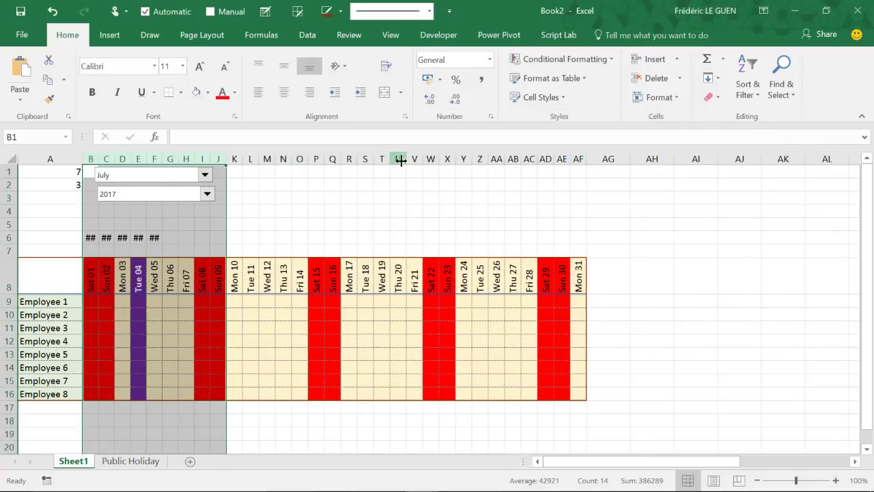
drag(90, 237, 155, 237)
key(Delete)
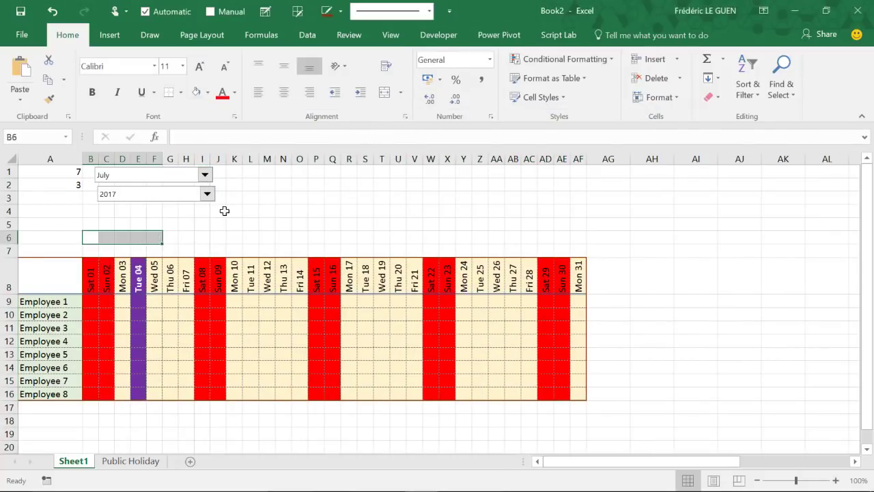
- Test the holiday highlighting by switching the calendar's month to January
click(209, 177)
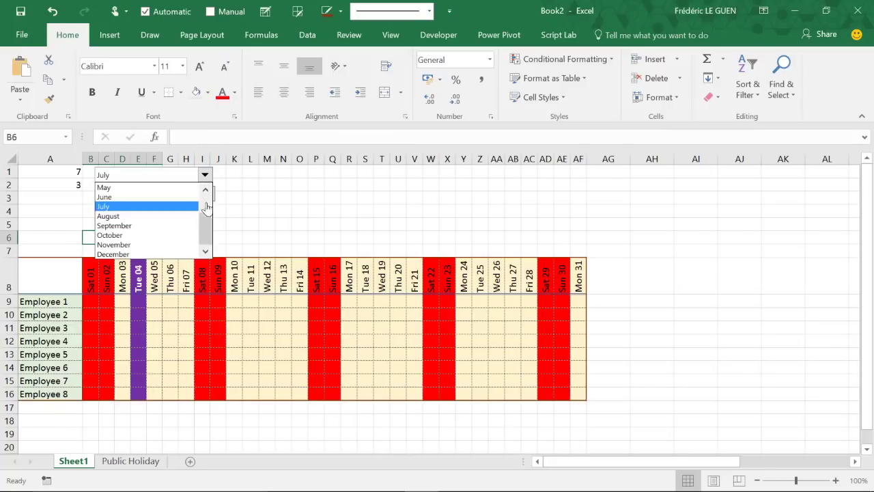
drag(204, 228, 206, 189)
click(161, 189)
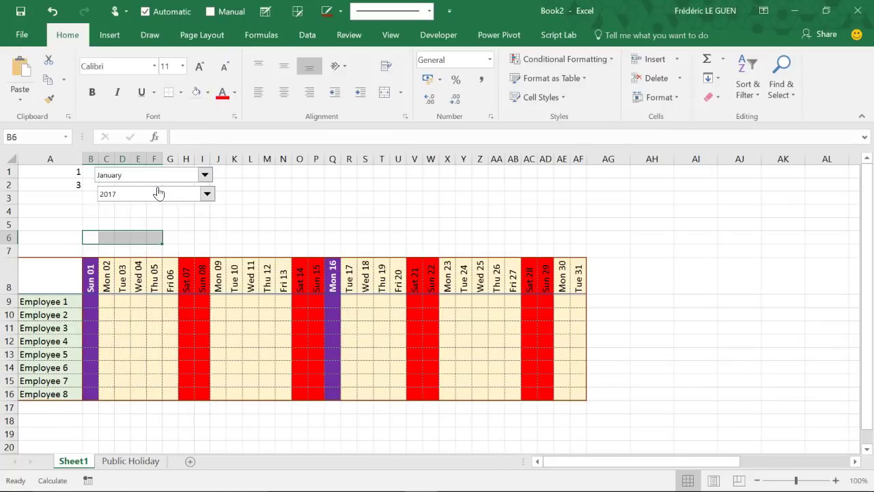
click(315, 233)
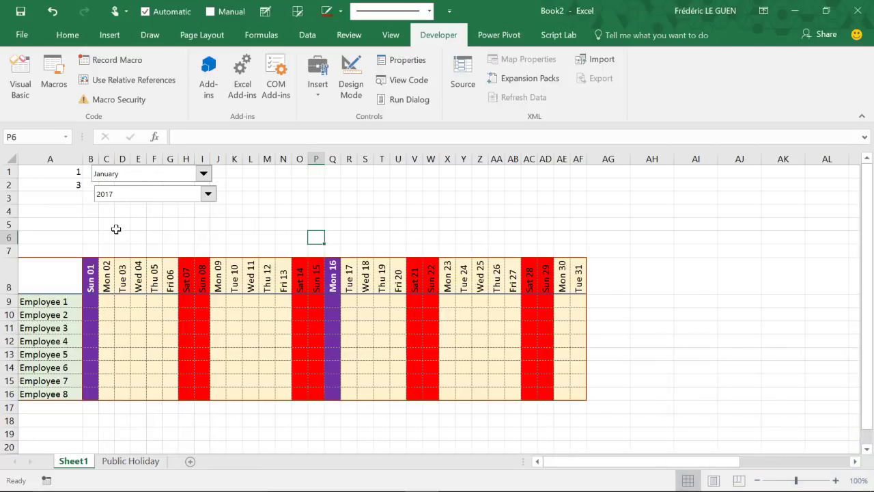
- Merge and center the cells B5:AF5 above the calendar
drag(88, 222, 579, 222)
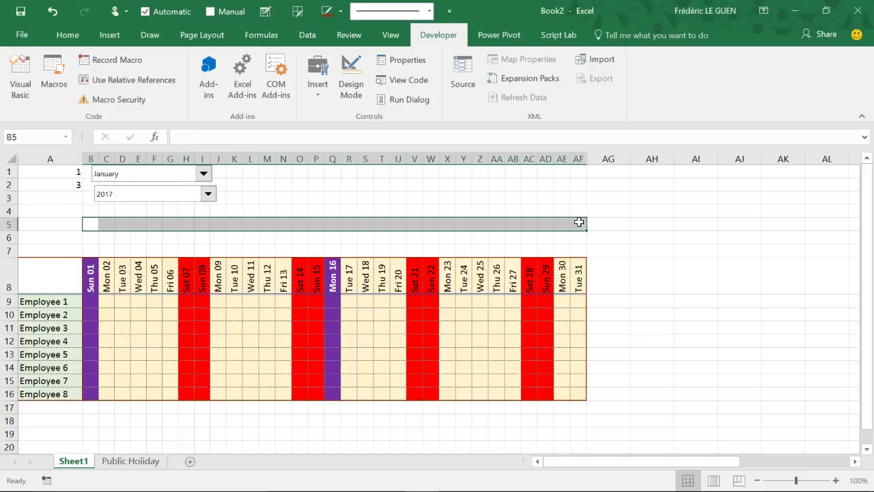
click(71, 39)
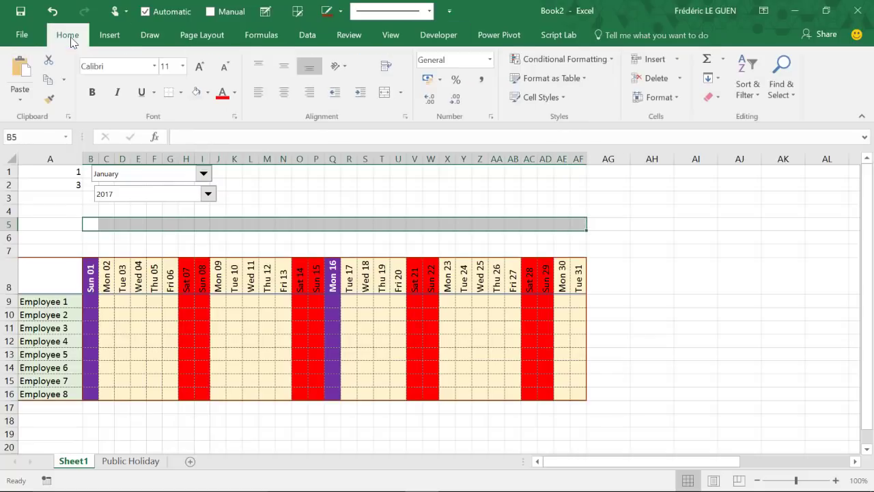
click(401, 97)
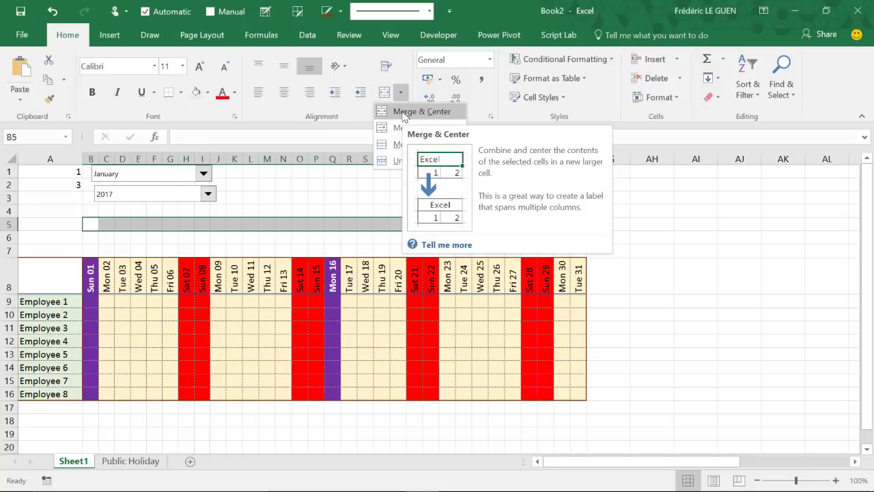
click(404, 112)
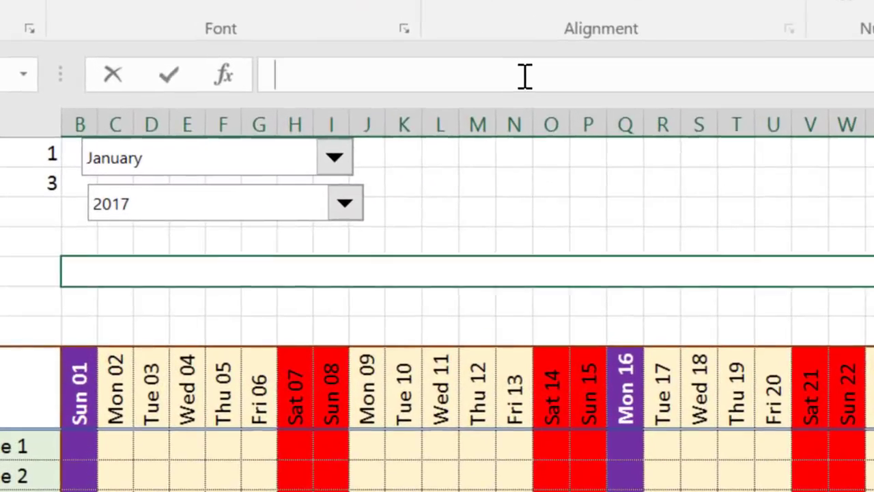
- Enter the formula ="From "&TEXT(B8,"dd mmmm yyyy") in the merged title cell B5
text(=")
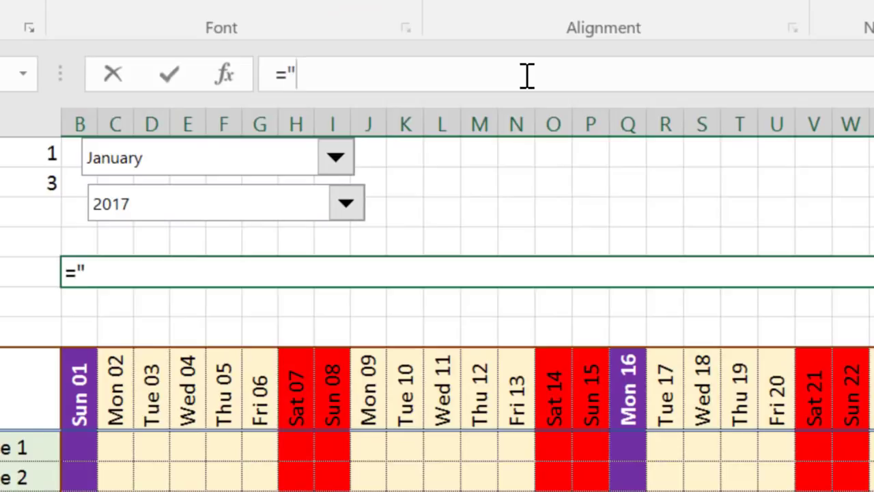
text(From )
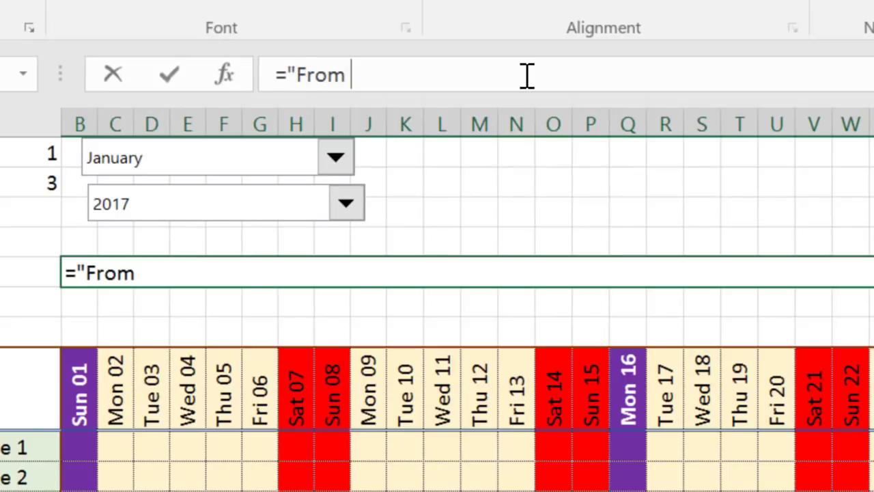
text("&)
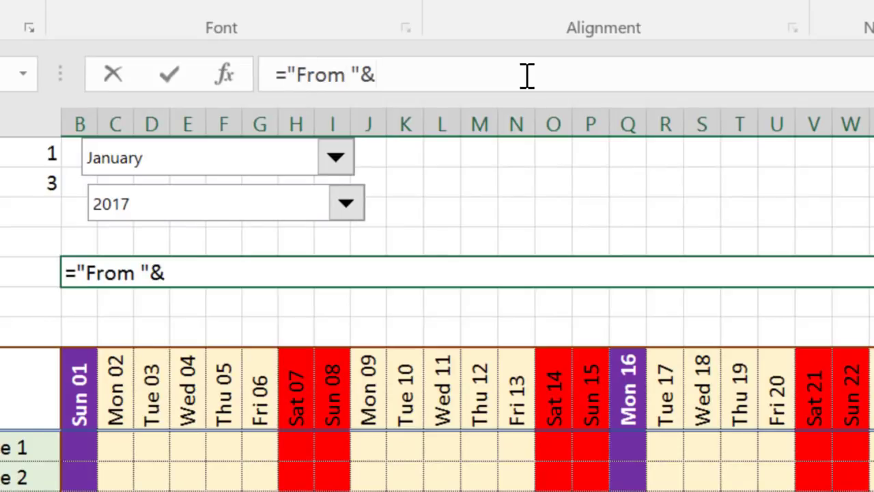
text(Te)
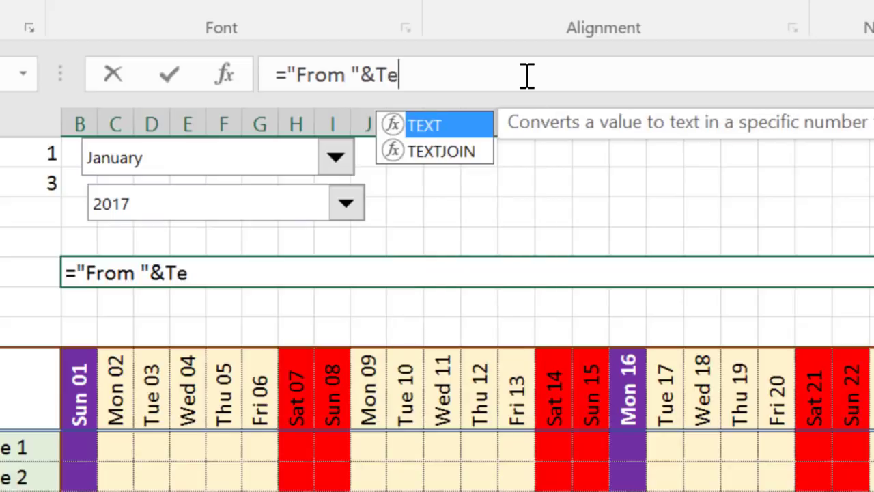
text(x)
key(Tab)
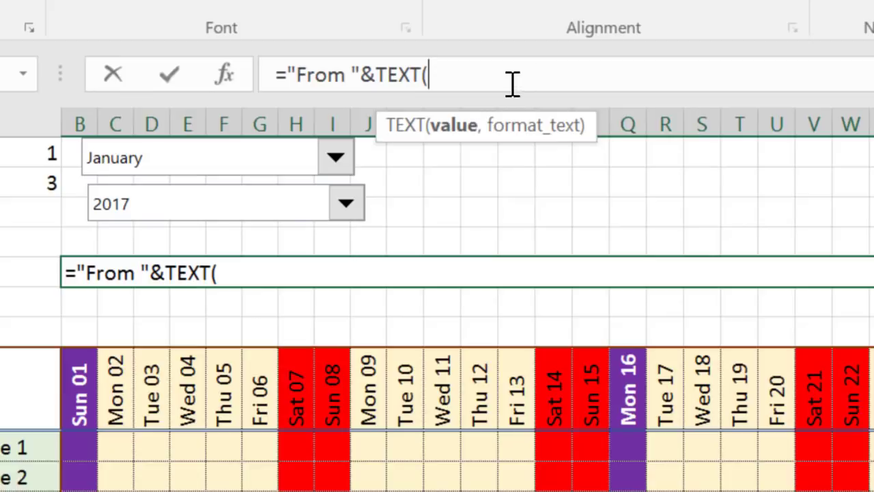
click(81, 369)
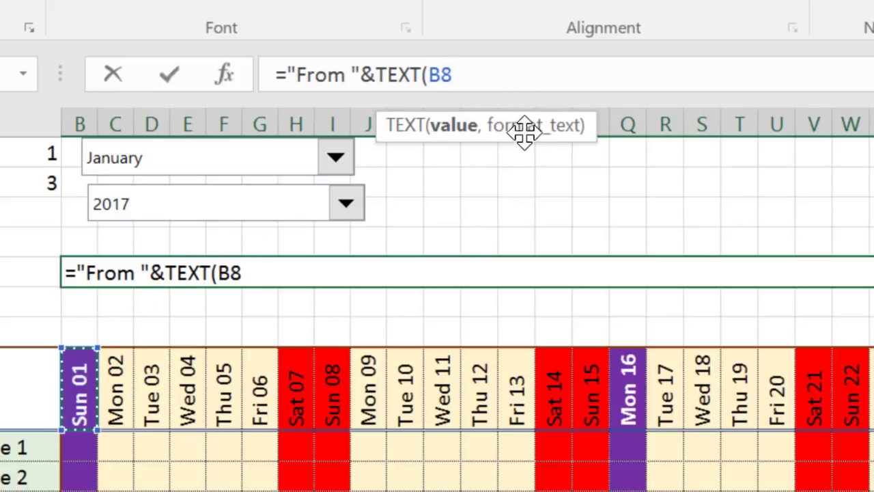
text(,)
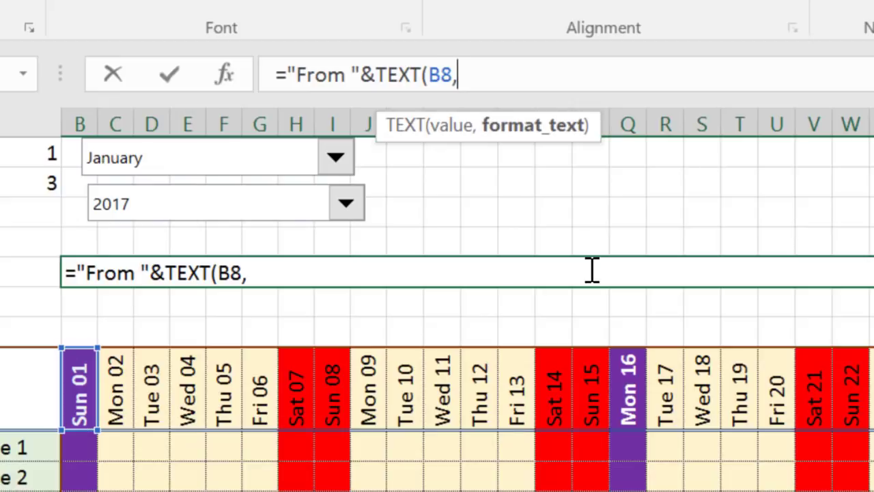
text("dd mmm)
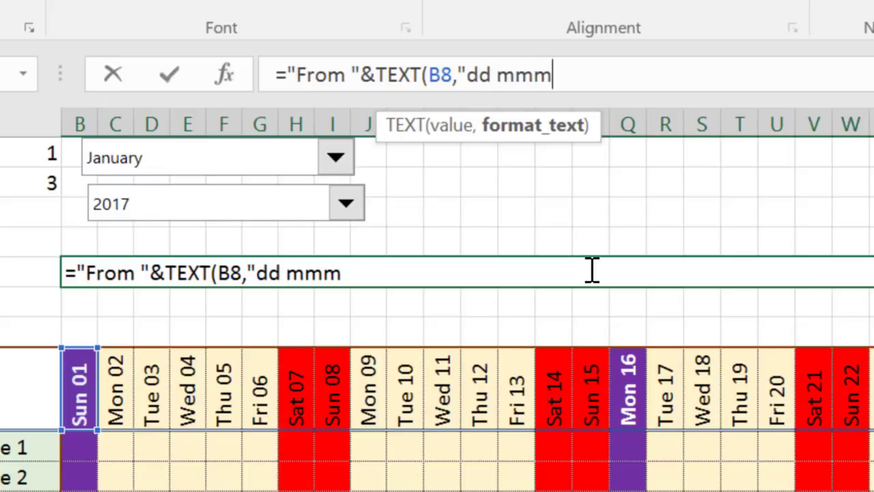
text(m yyyy)
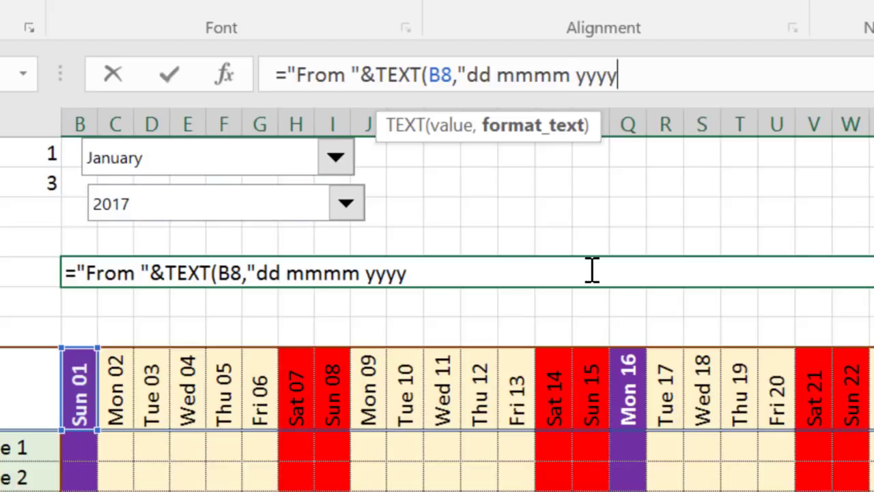
text("))
key(Return)
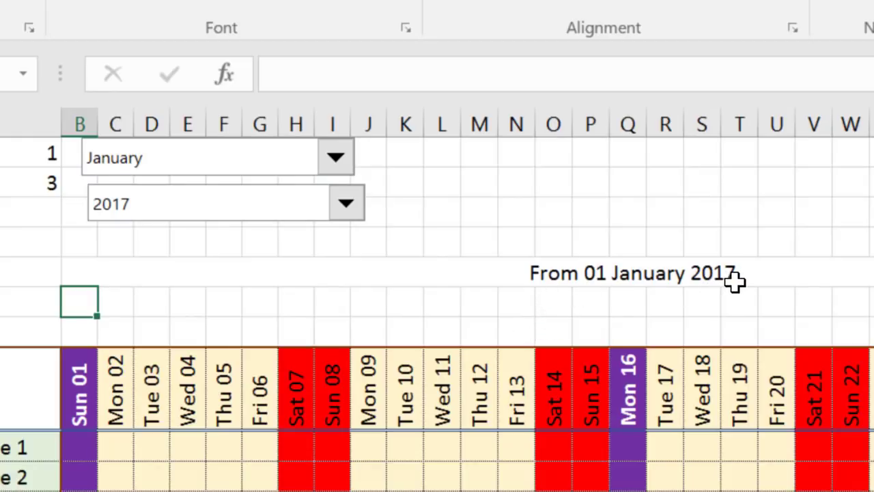
- Extend the B5 title formula with &" to "&TEXT(EOMONTH(B8,0),"dd mmmm yyyy") to include the month's last day
click(552, 274)
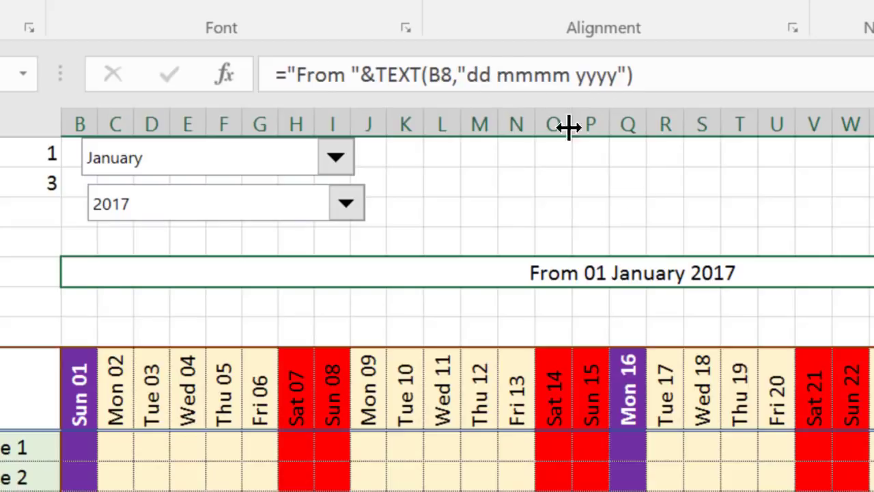
click(656, 76)
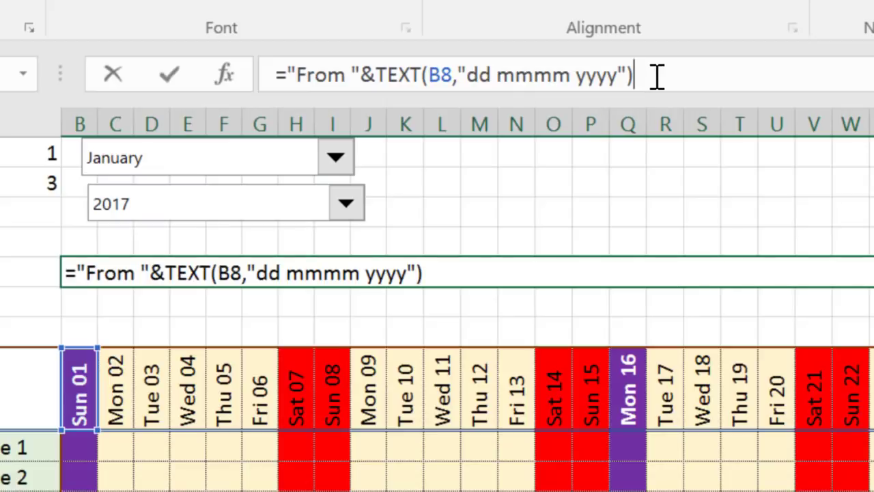
text(&" to )
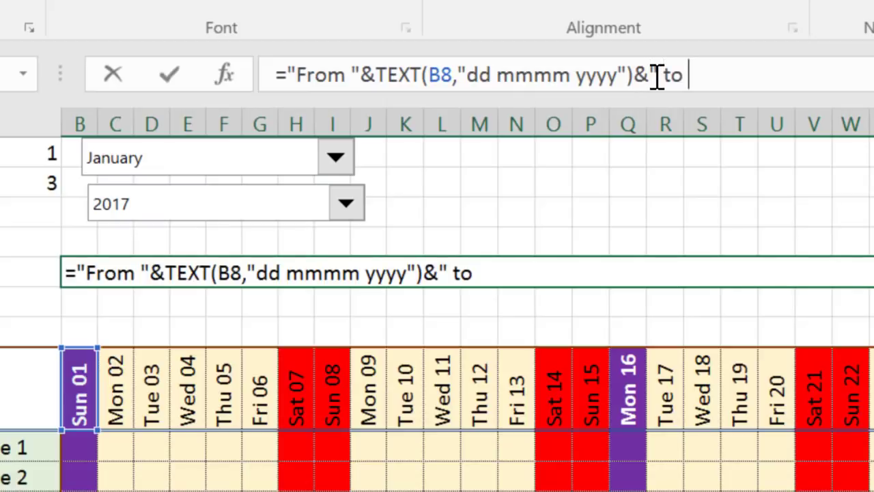
text("&)
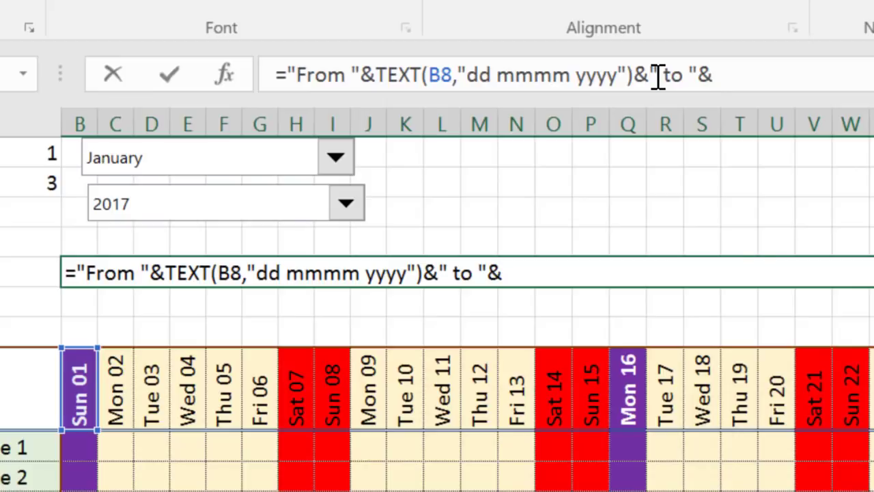
text(te)
key(Tab)
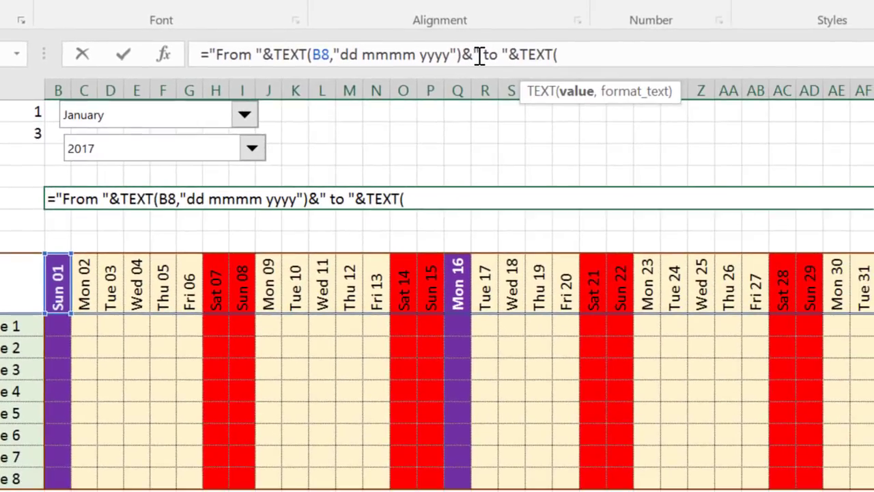
text(eo)
key(Tab)
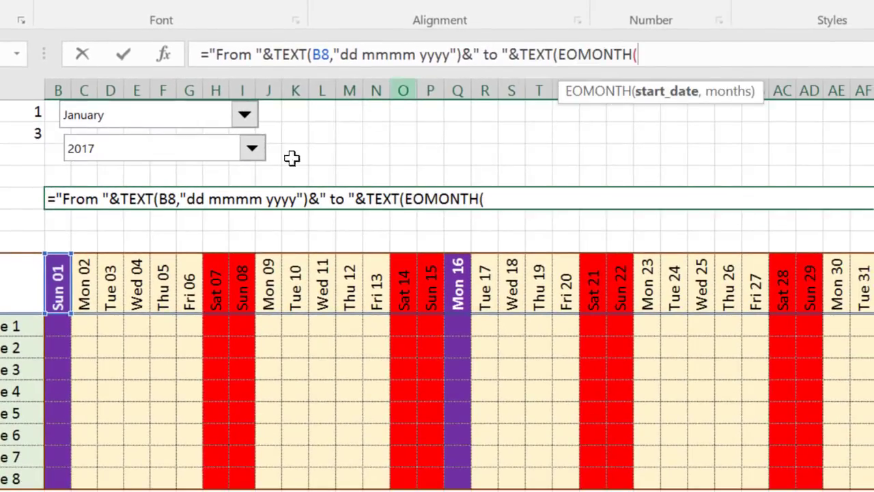
click(60, 271)
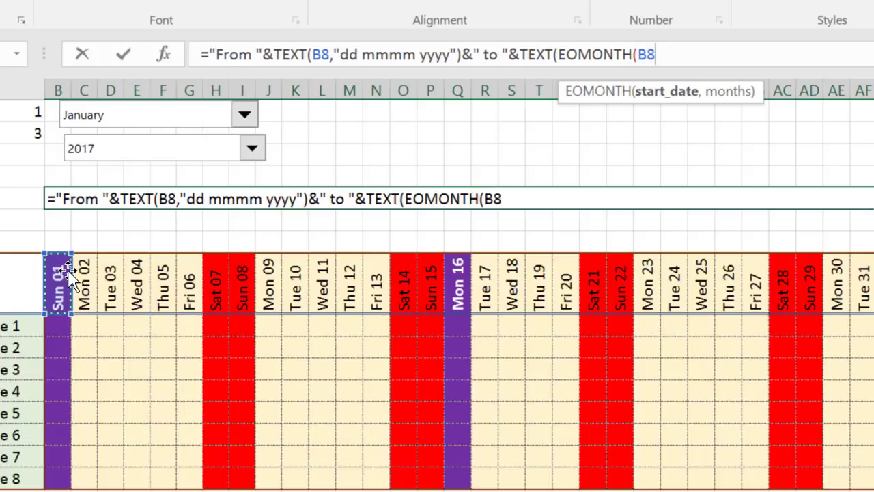
text(,)
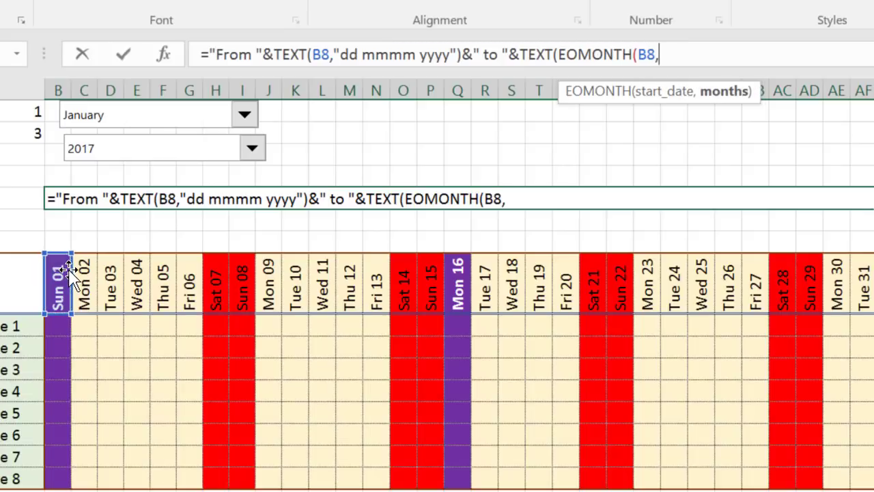
text(0))
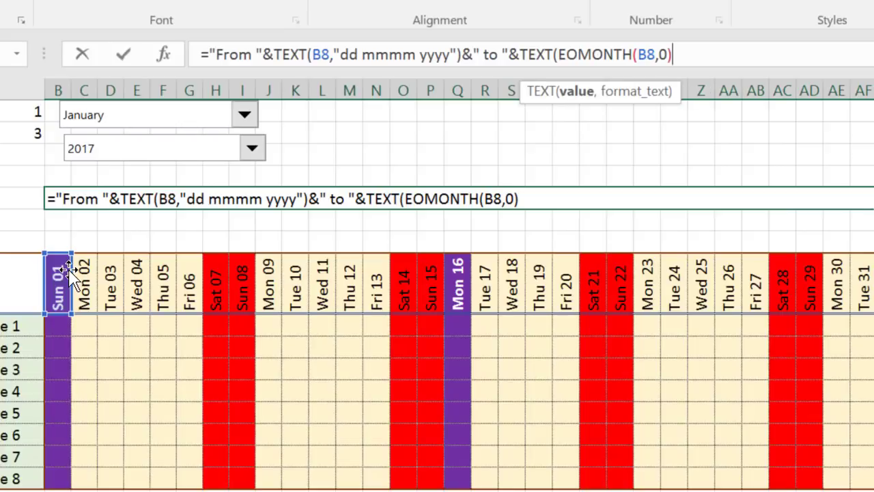
text(,")
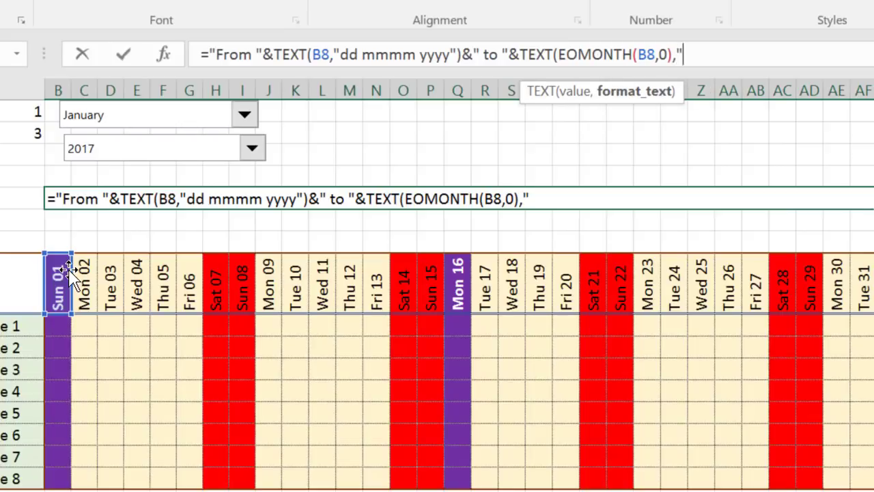
text(dd mmmm yyyy)
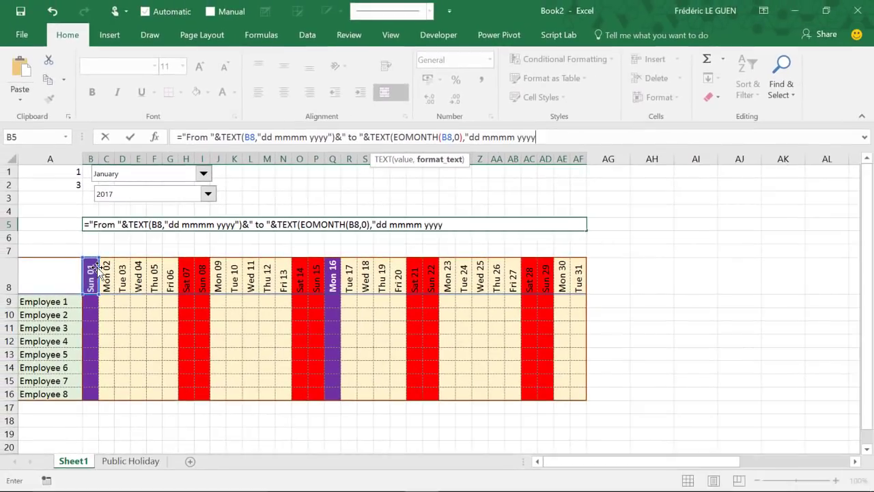
text("))
key(Return)
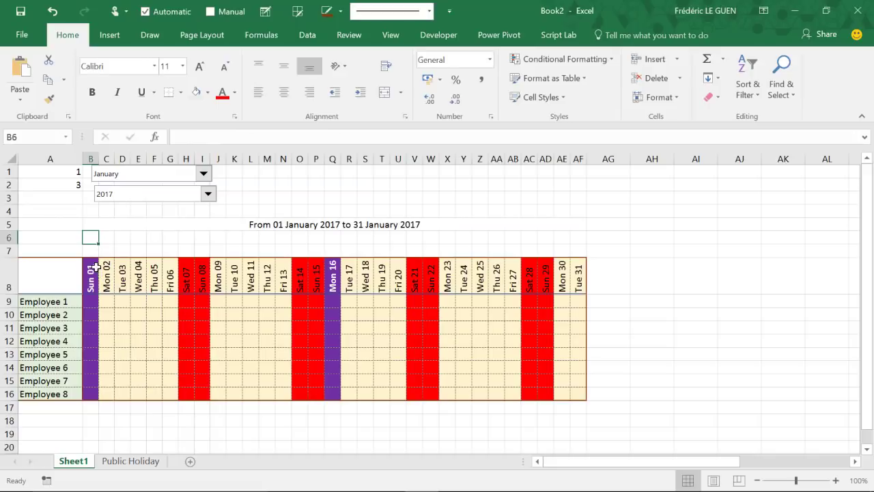
- Test the dynamic title by switching the calendar's month to February
click(202, 174)
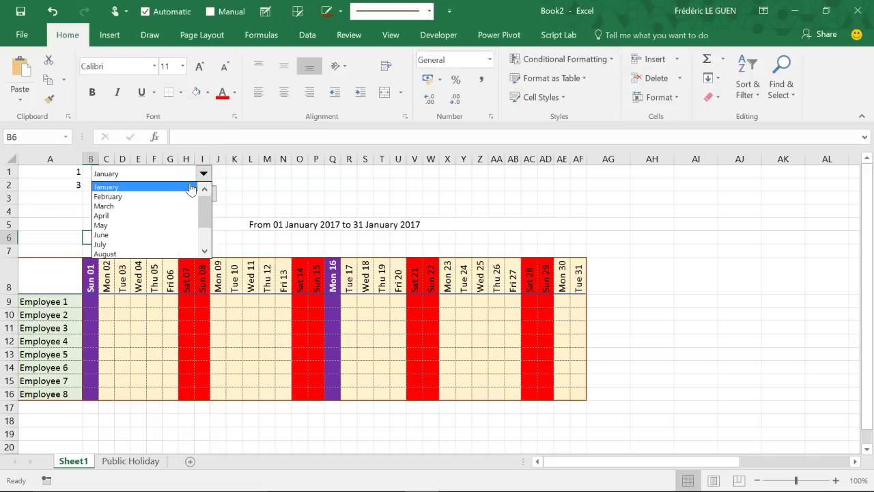
click(181, 198)
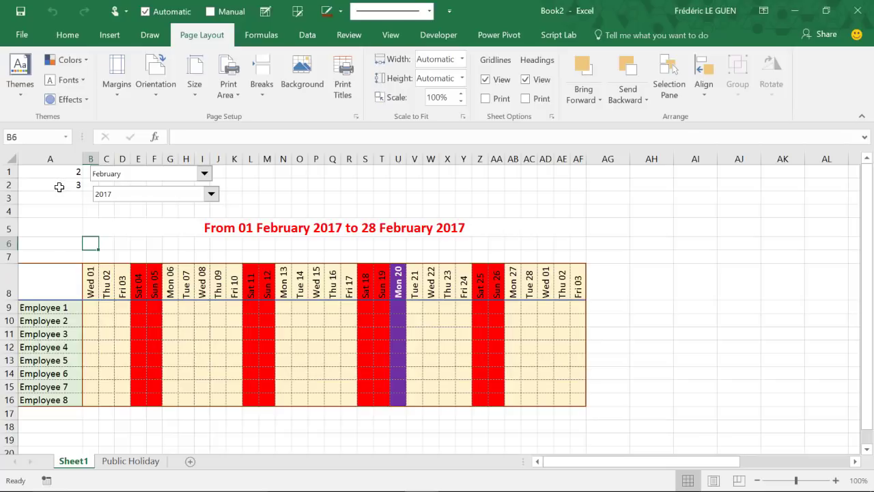
- Move the month combo box over cell A1 and shrink it to about the width of column A
right_click(110, 179)
key(Escape)
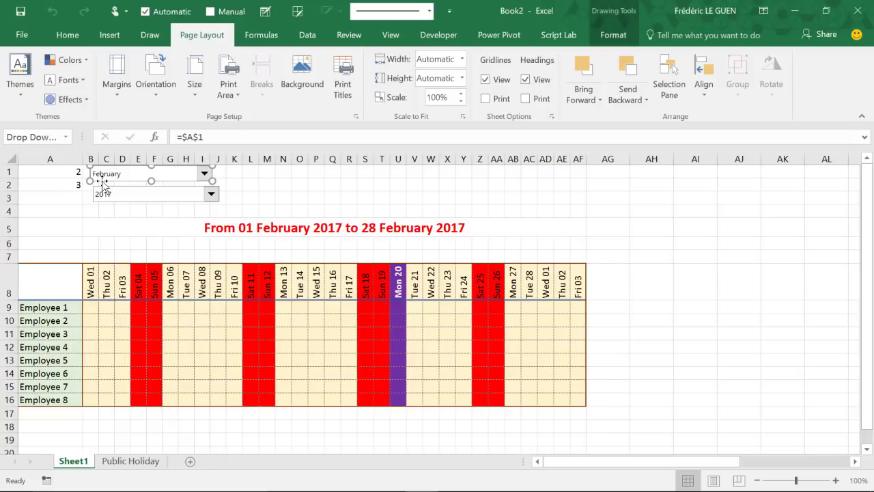
drag(101, 179, 24, 176)
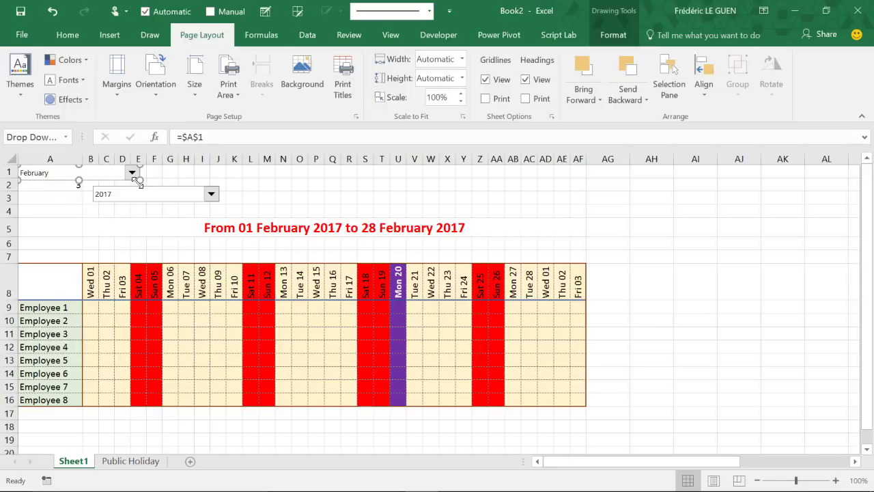
drag(139, 181, 81, 177)
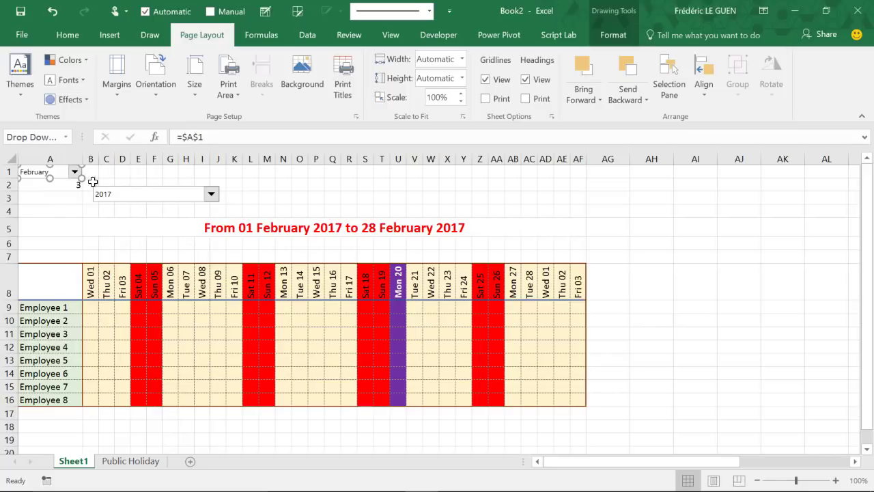
- Move the year combo box over cell A2, directly below the month box, and shrink it to about column A's width
right_click(121, 195)
key(Escape)
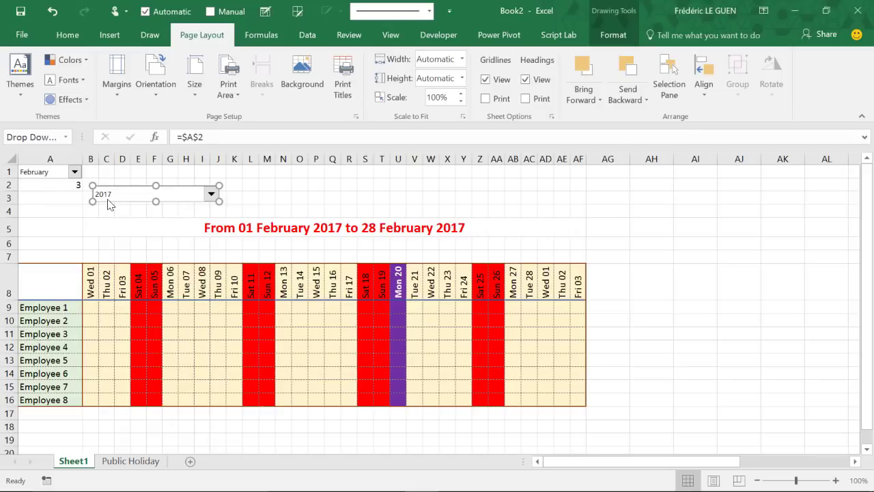
drag(107, 198, 31, 192)
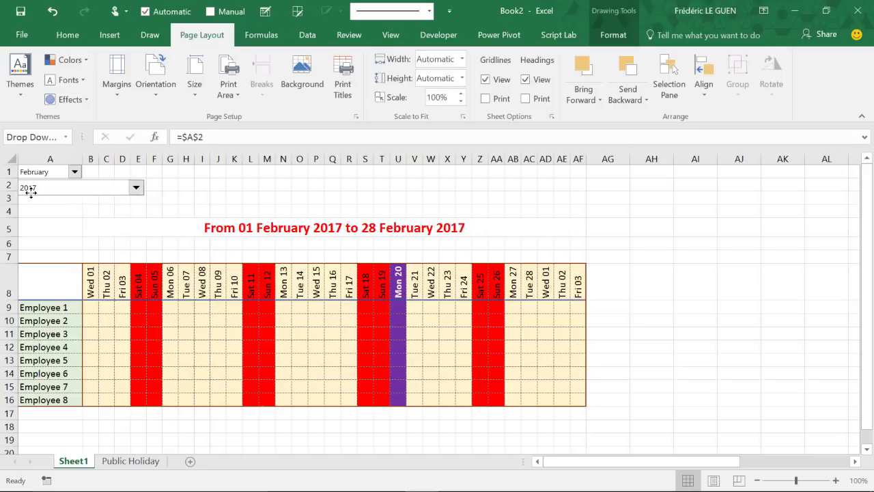
drag(144, 196, 82, 195)
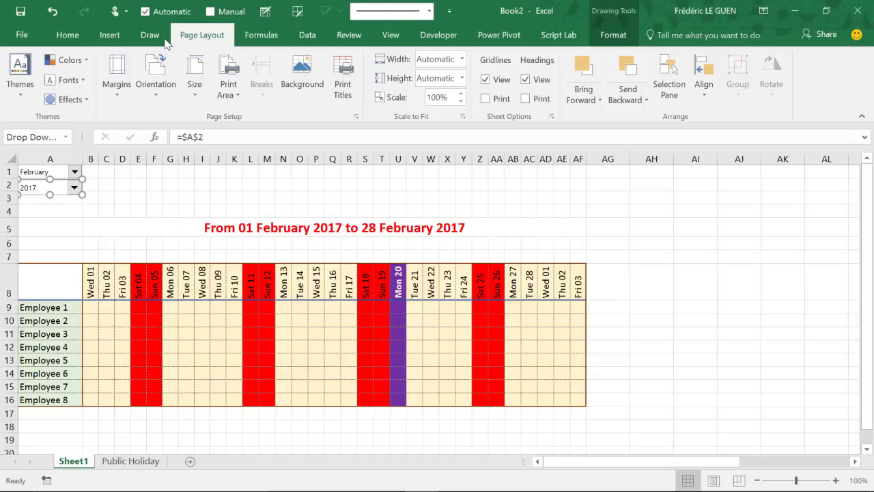
- Turn on Snap to Grid and resize the year combo box so its lower corner snaps to the corner of cell A2
click(704, 89)
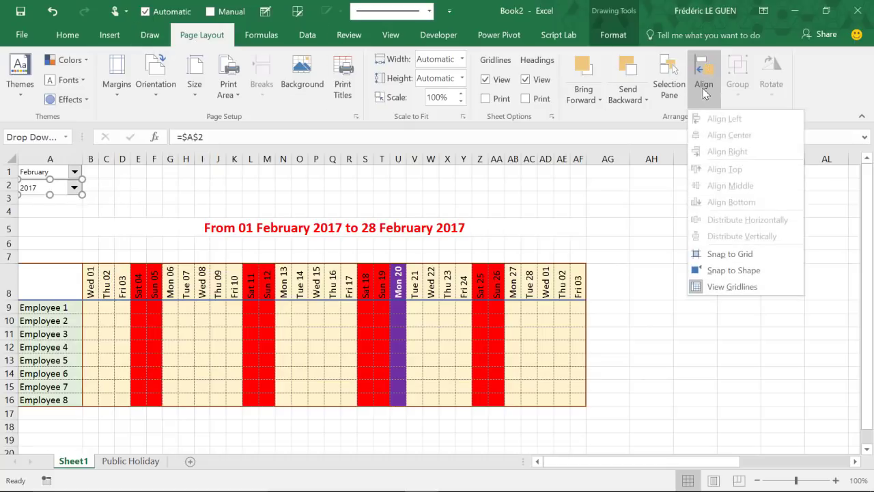
click(715, 262)
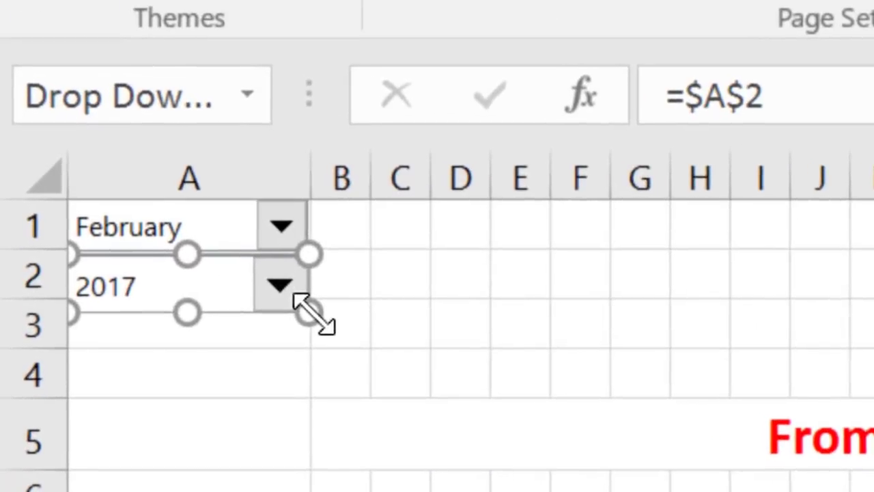
drag(82, 194, 81, 193)
drag(304, 307, 306, 298)
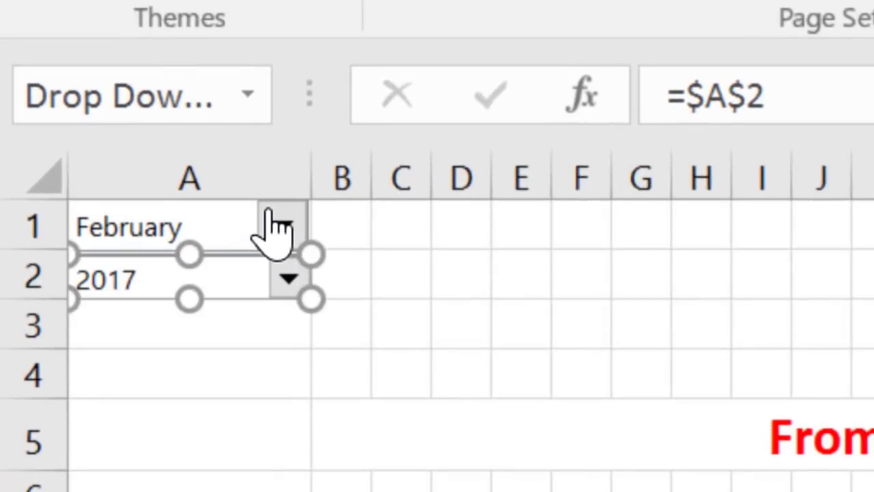
- Resize the month combo box so its lower corner snaps to the corner of cell A1
right_click(311, 226)
click(248, 226)
drag(305, 247, 297, 244)
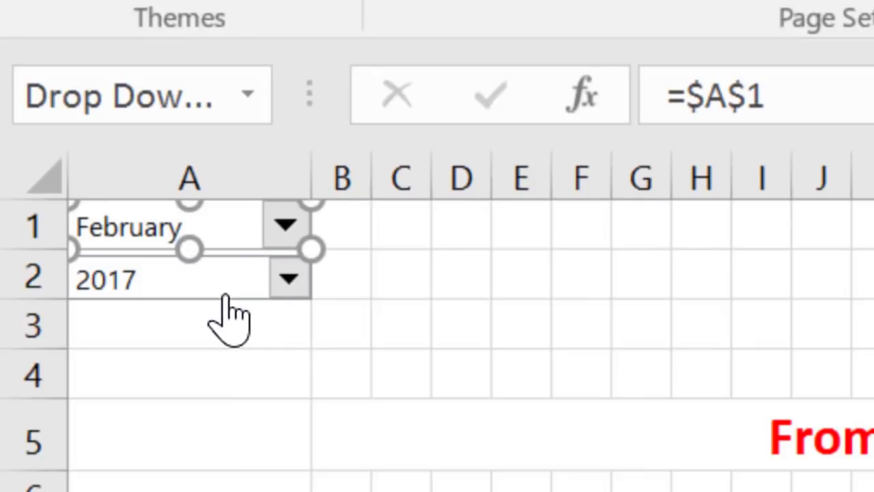
- Stretch the year combo box upward so its upper edge snaps to the upper border of cell A2, and deselect it
right_click(199, 285)
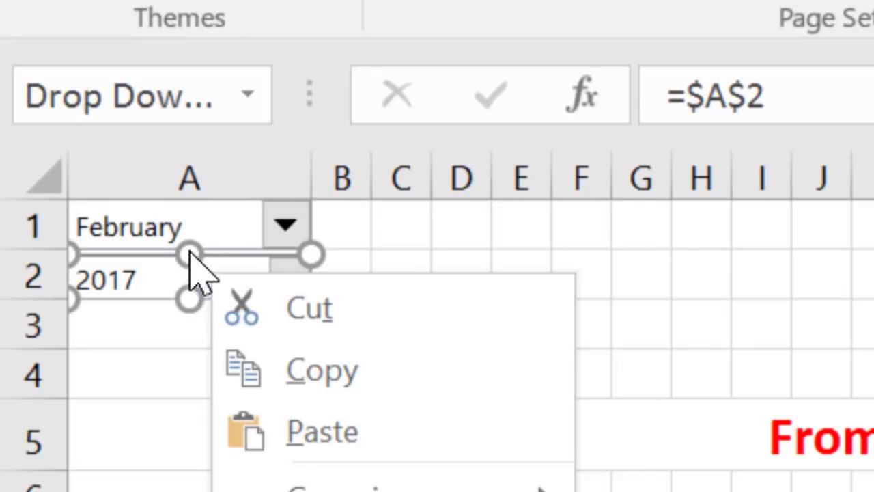
click(189, 254)
drag(189, 252, 189, 246)
click(398, 265)
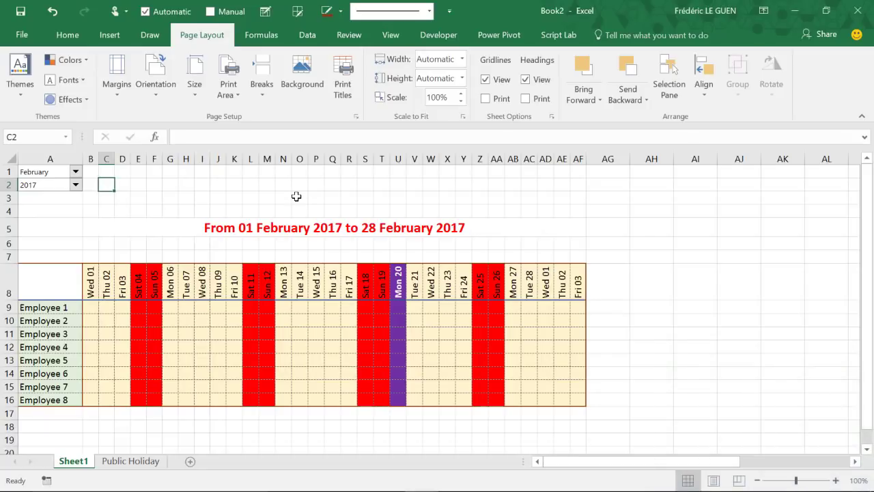
- Enter 1 for Employee 3 on Thu 02 and Fri 03, in cells C11 and D11
click(106, 336)
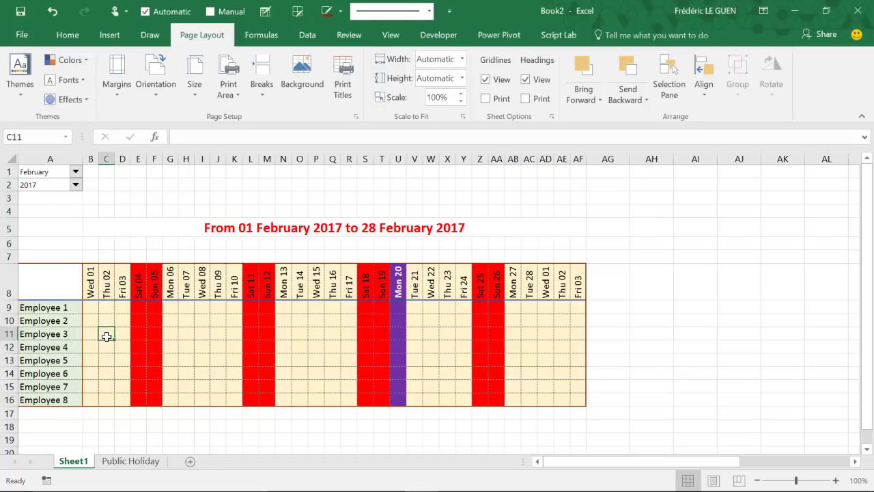
text(1)
click(124, 332)
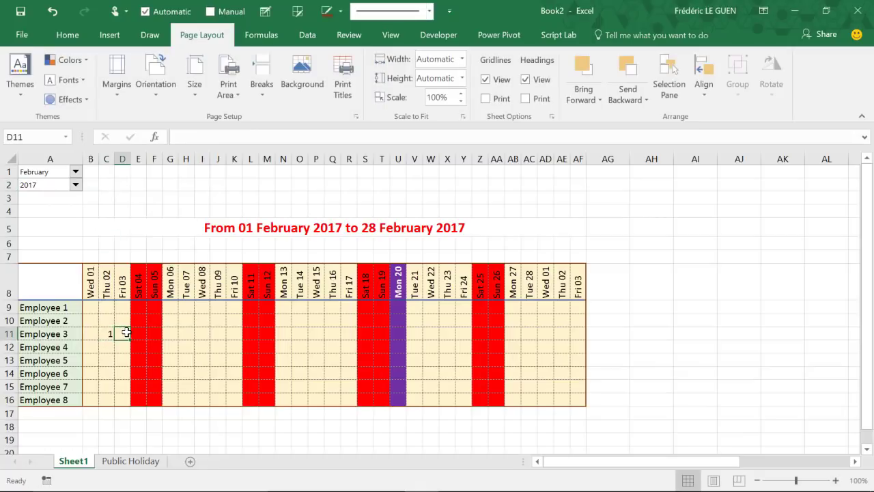
text(1)
click(170, 335)
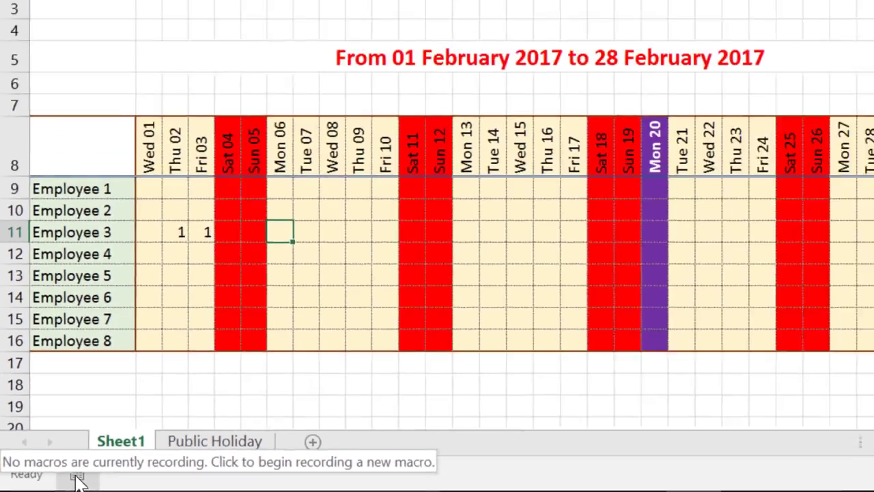
- Start recording Macro1 stored in This Workbook and hide columns AD to AF
click(127, 466)
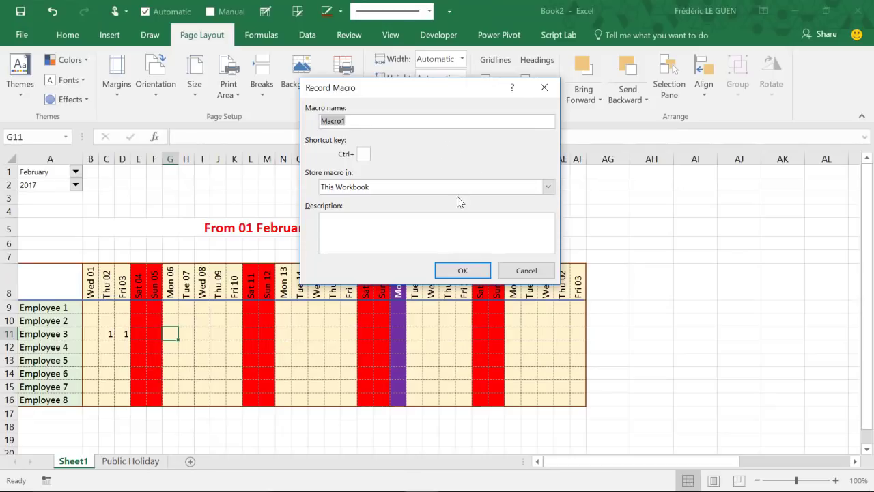
click(463, 272)
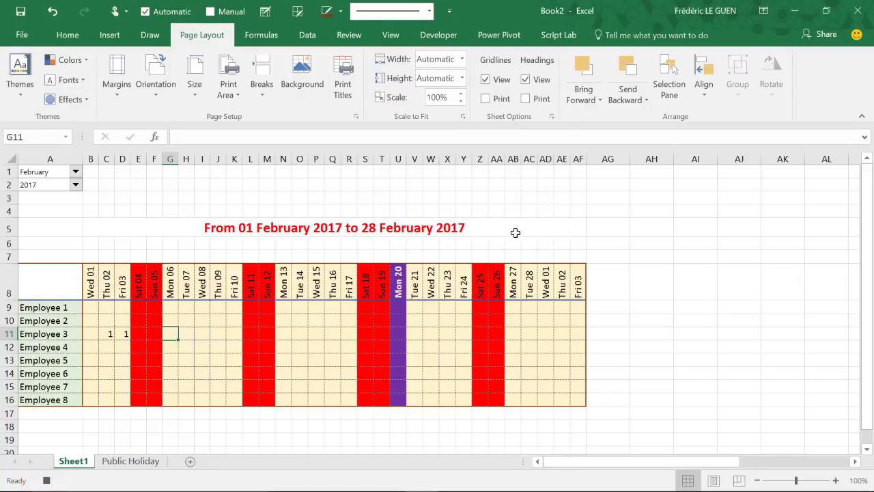
drag(547, 159, 575, 158)
right_click(576, 159)
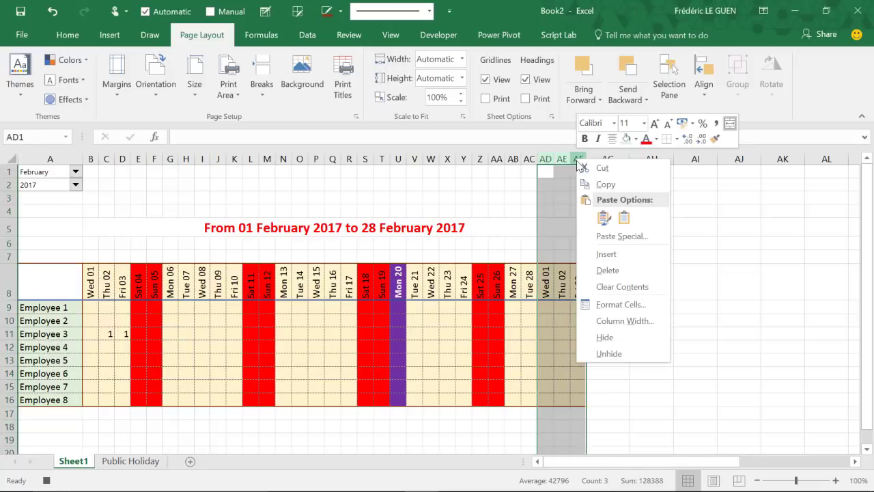
click(605, 337)
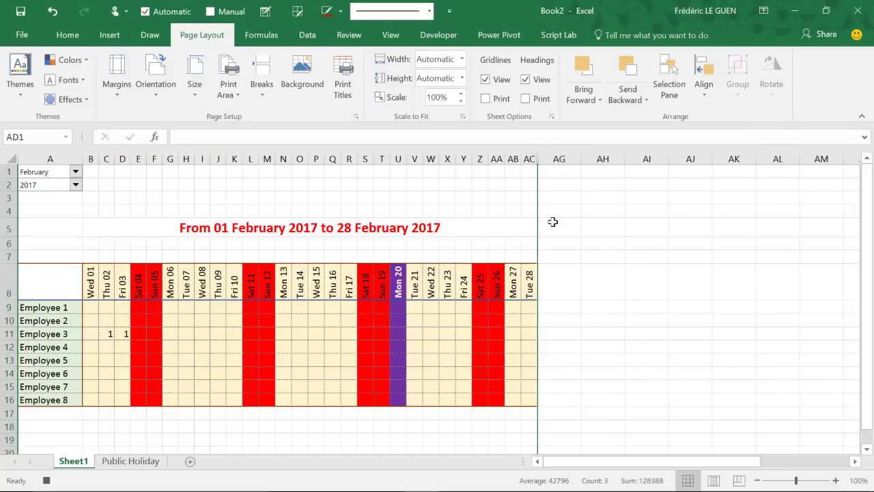
- Unhide the hidden columns between AC and AG
drag(529, 162, 546, 160)
right_click(546, 160)
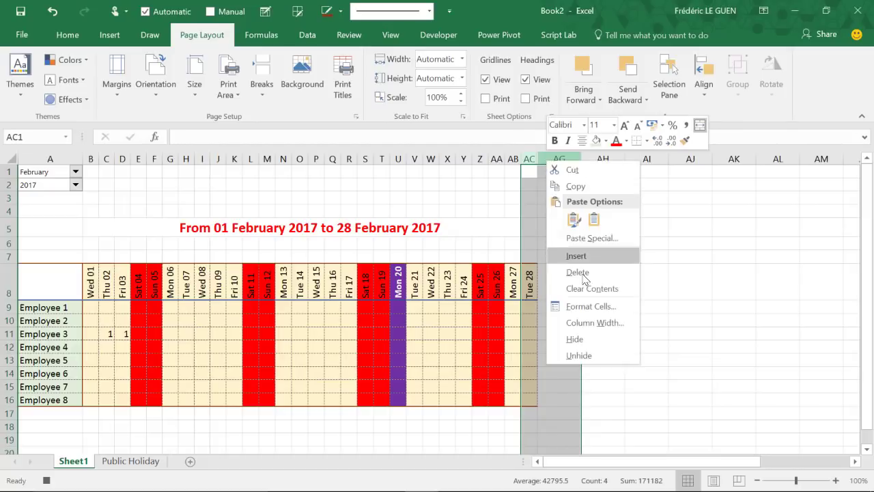
click(577, 355)
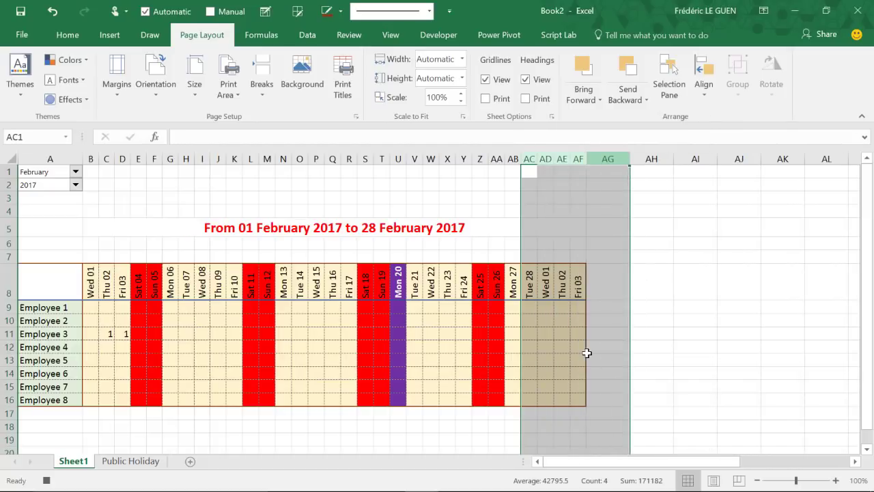
- Clear only the contents of the calendar grid B9:AF16, keeping its formats, and stop recording the macro
drag(90, 307, 571, 397)
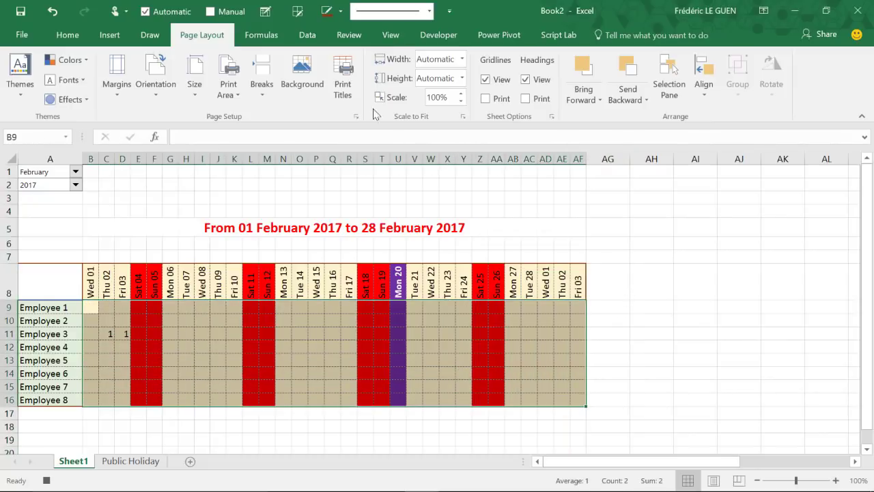
click(77, 41)
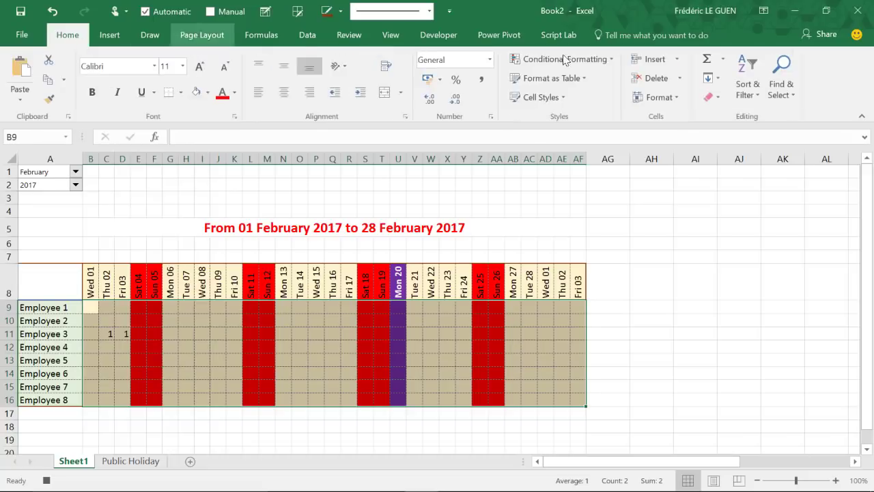
click(710, 97)
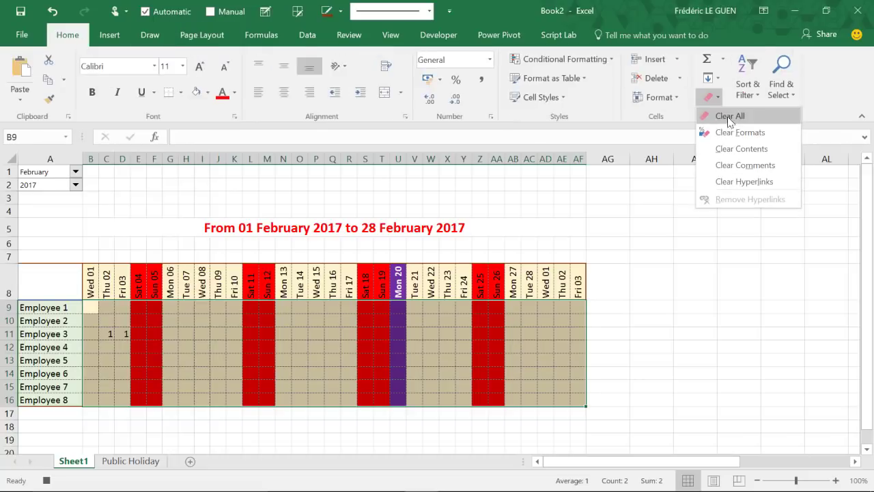
click(736, 156)
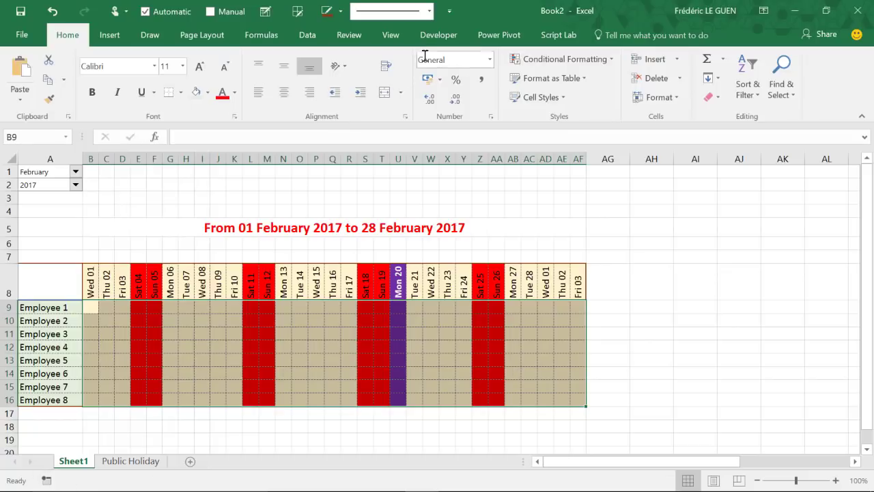
- Open the Visual Basic editor and join each Select and Selection line pair in Macro1 into one direct statement
click(437, 37)
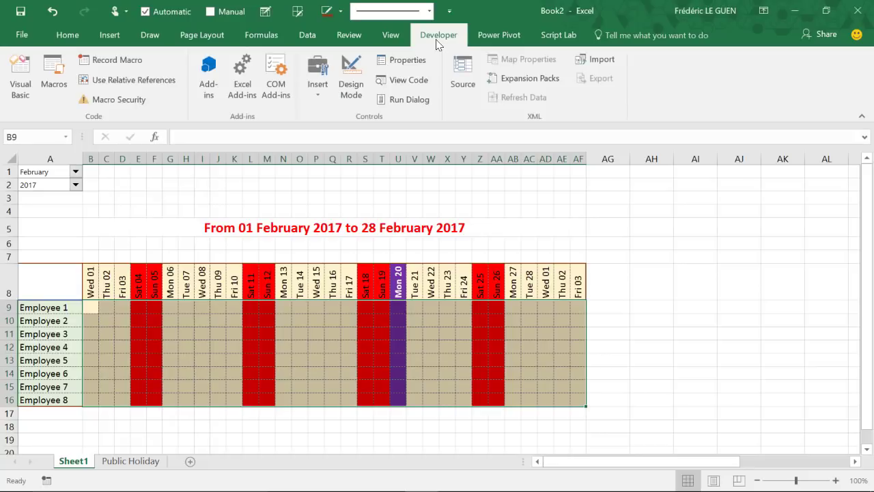
click(21, 85)
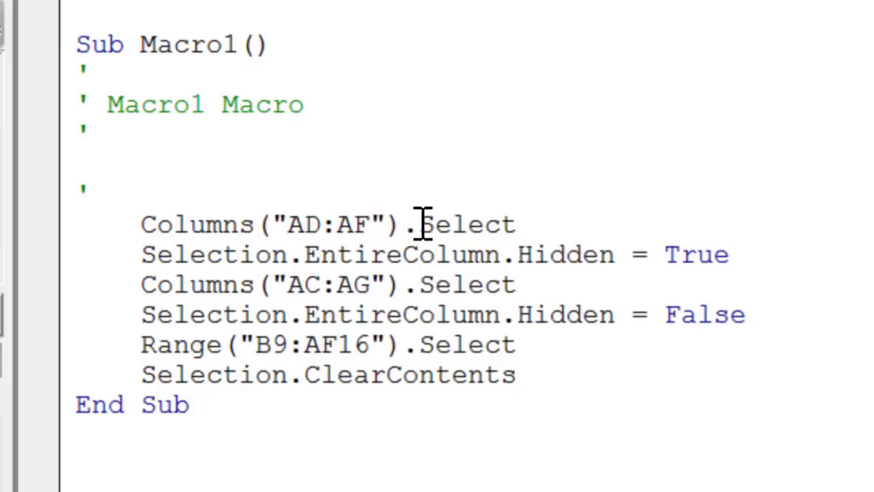
drag(424, 225, 318, 255)
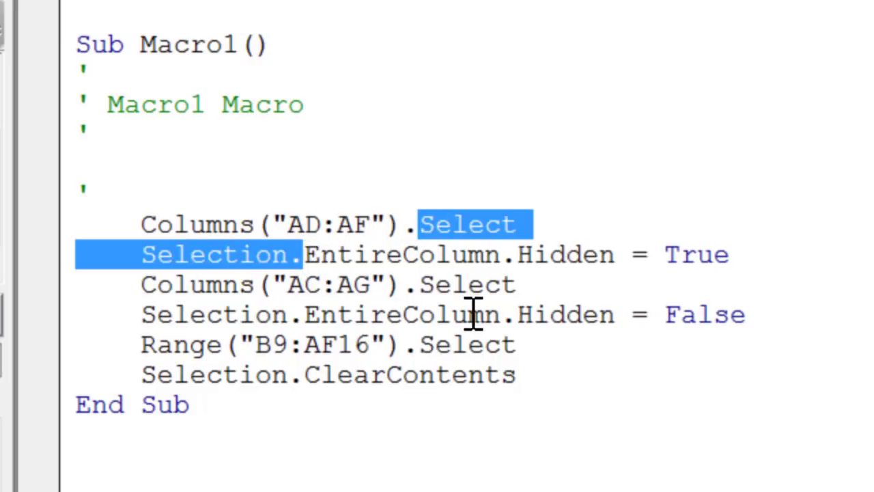
key(Delete)
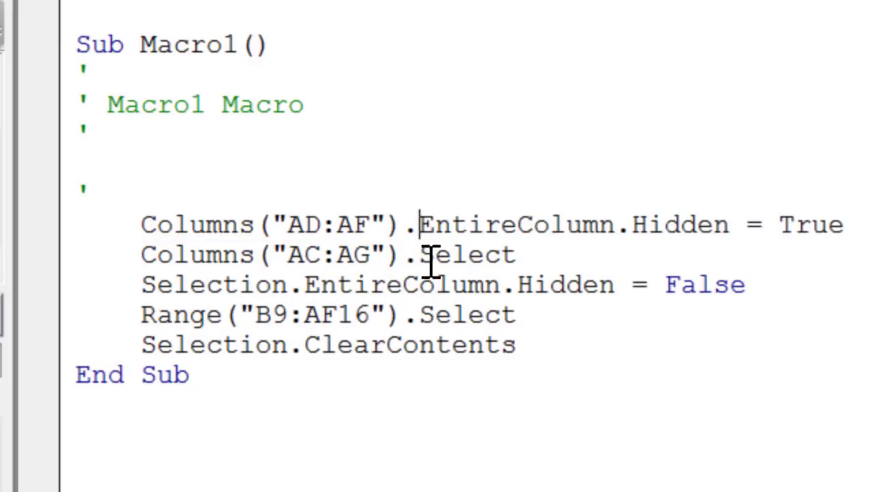
drag(420, 254, 305, 285)
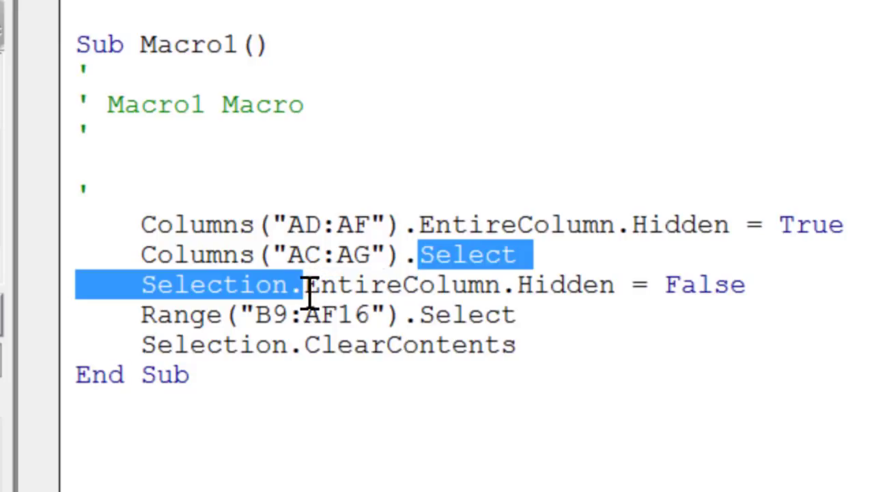
key(Delete)
click(411, 295)
drag(410, 295, 310, 316)
key(Delete)
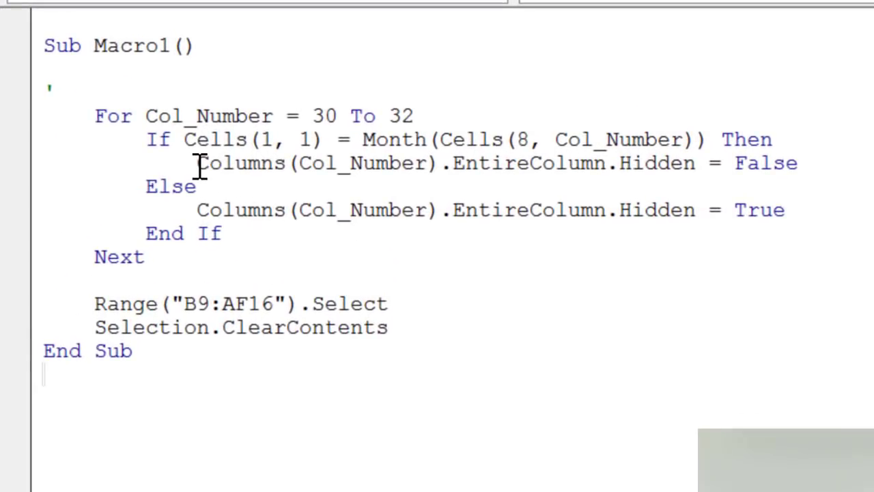
- Examine the two loop lines in Macro1 that set EntireColumn.Hidden to False and True for Col_Number
drag(198, 164, 802, 168)
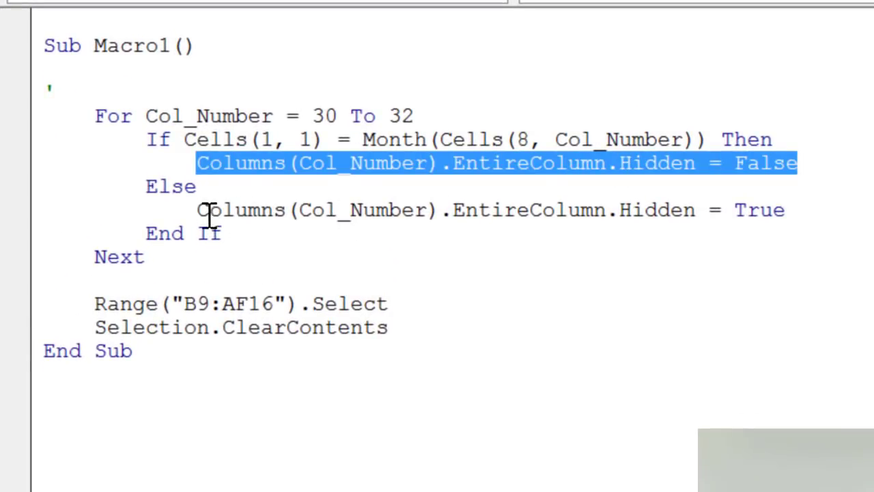
drag(199, 210, 786, 214)
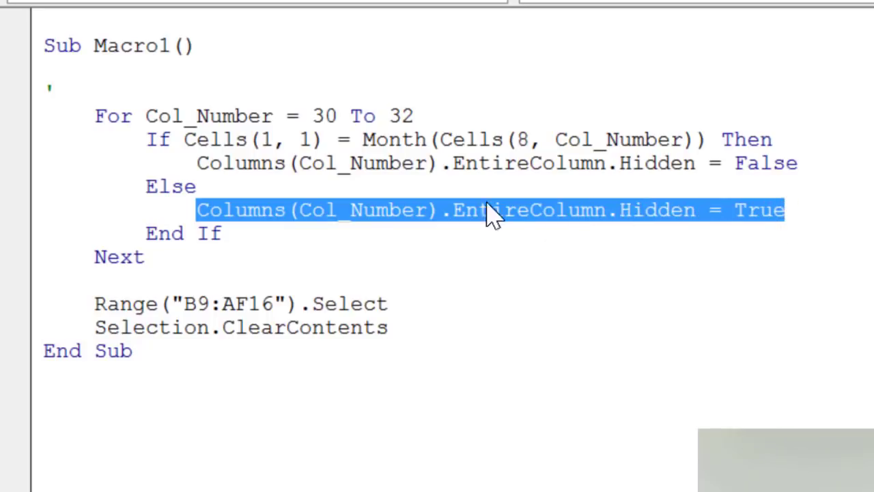
click(394, 168)
click(389, 209)
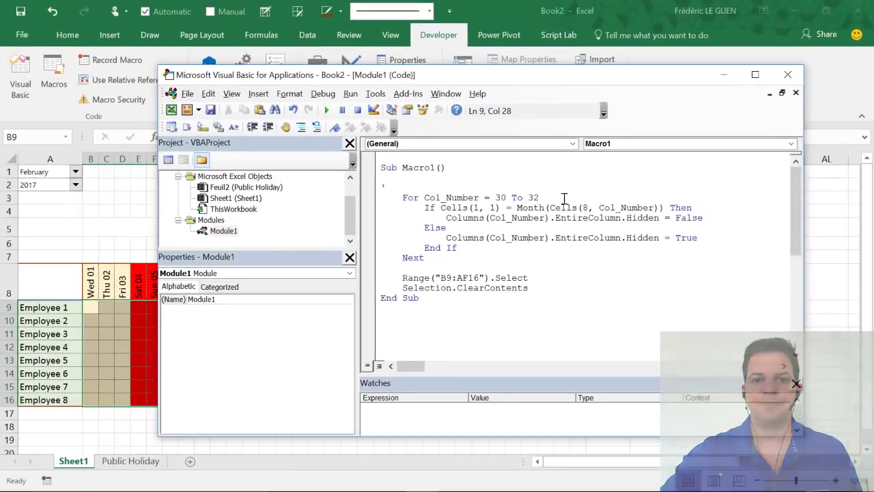
- Minimize the code editor and enable the R1C1 reference style in the formula options
click(723, 74)
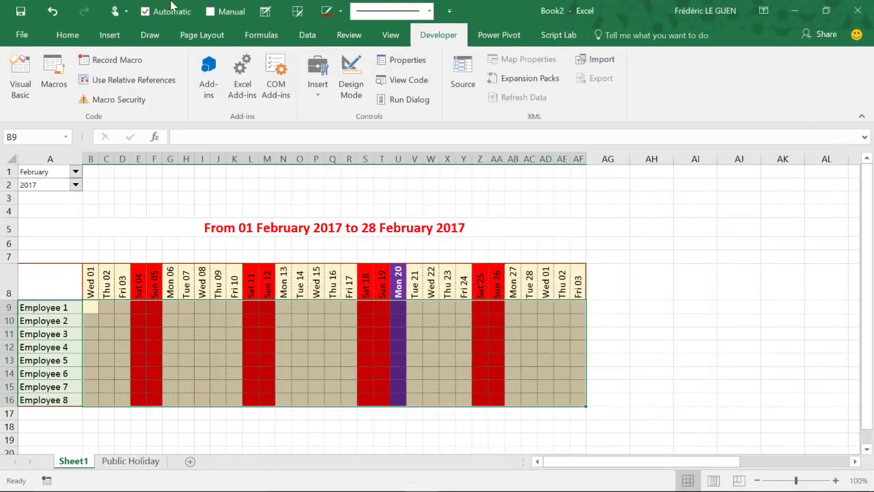
click(25, 34)
click(37, 327)
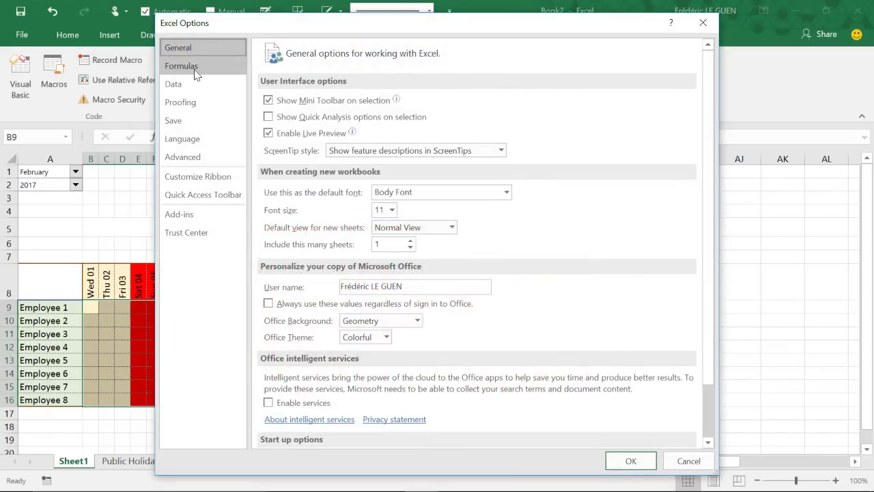
click(195, 69)
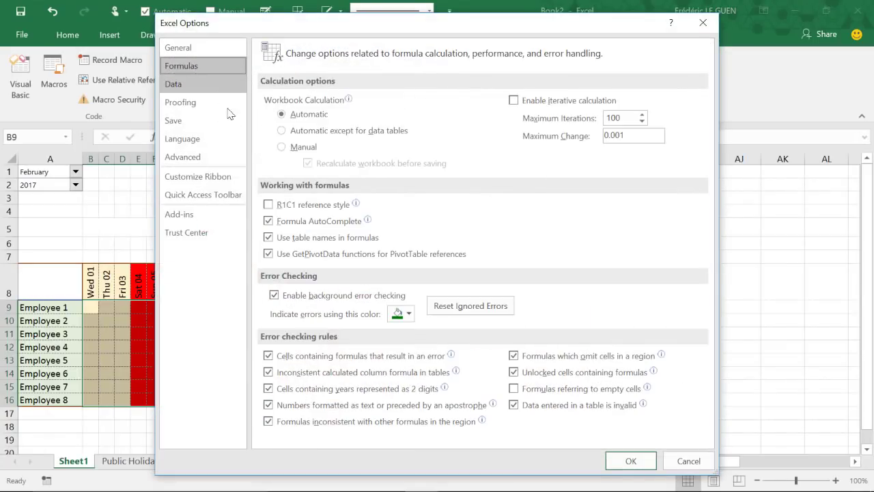
click(269, 207)
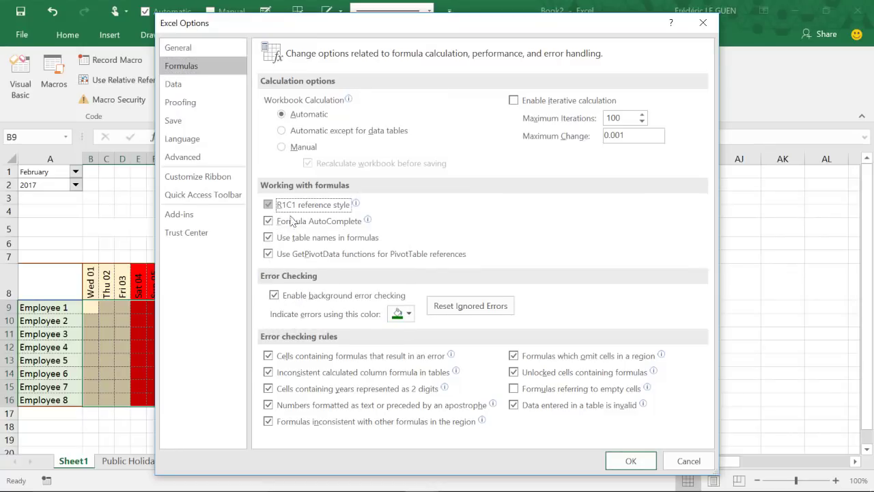
click(628, 461)
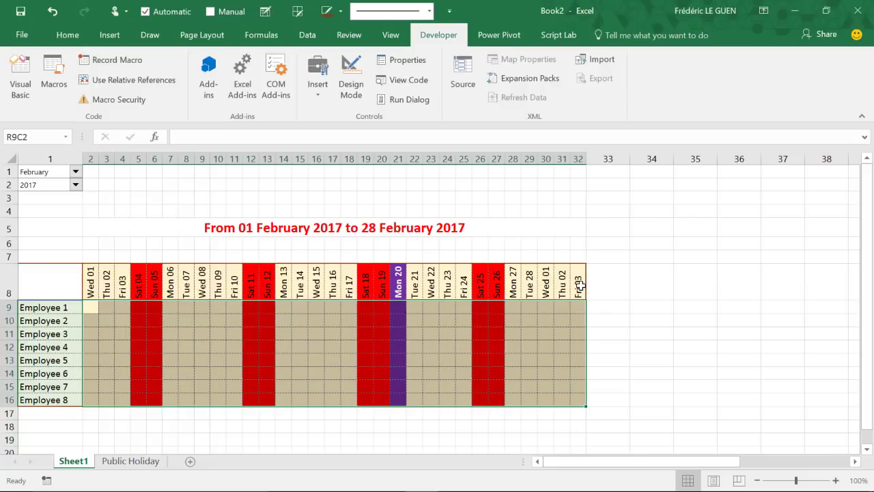
- Reopen the Macro1 code to review its loop over columns 30 to 32, and close the editor
key(alt+F11)
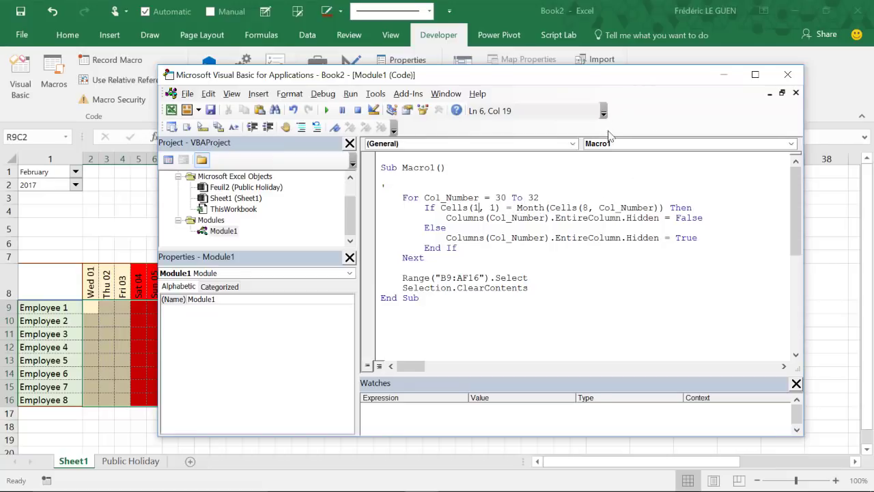
drag(614, 83, 631, 335)
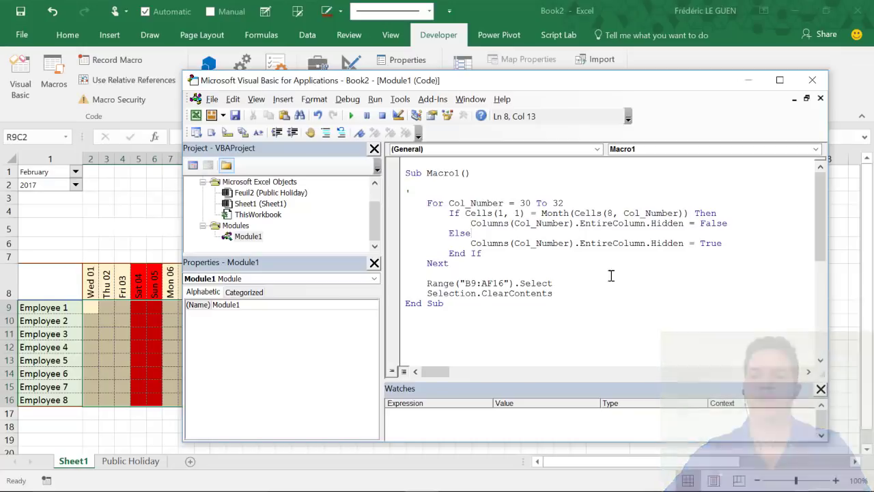
click(812, 81)
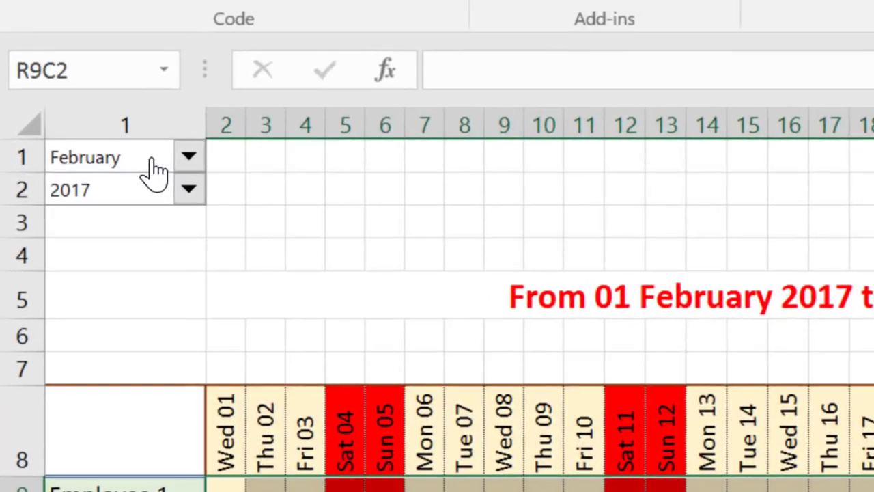
- Assign Macro1 to the month drop-down above the calendar
click(61, 175)
right_click(153, 164)
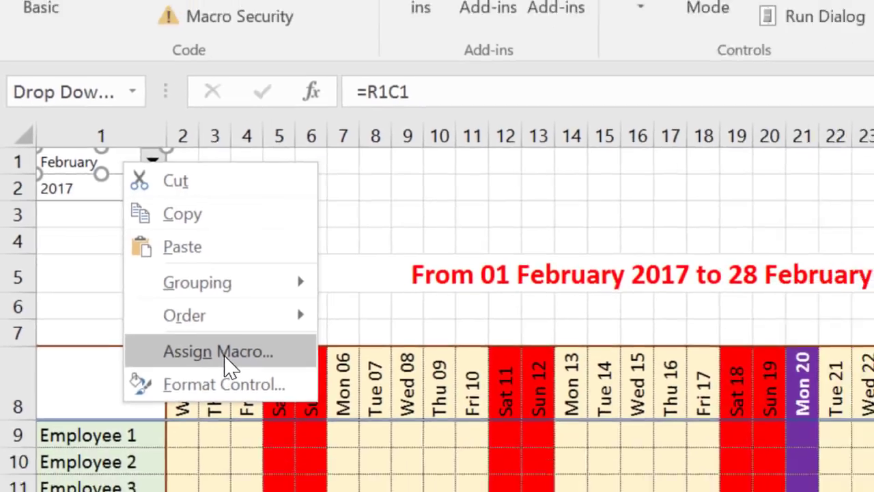
click(278, 396)
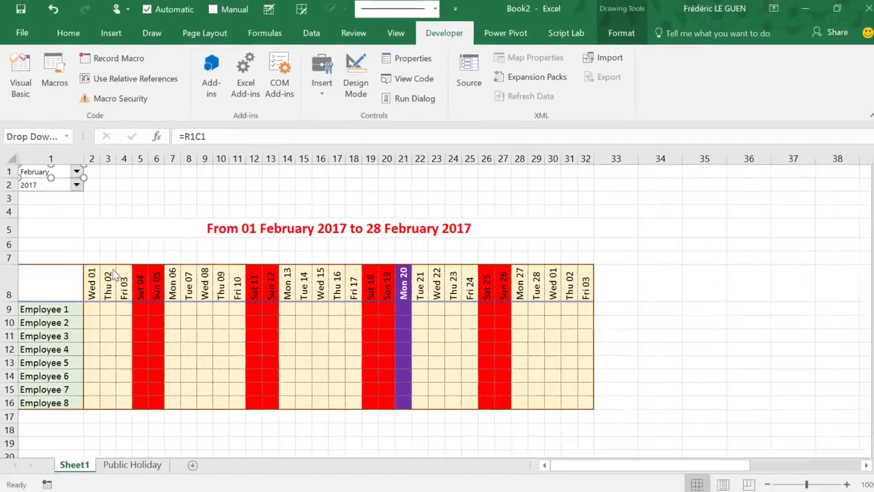
click(29, 187)
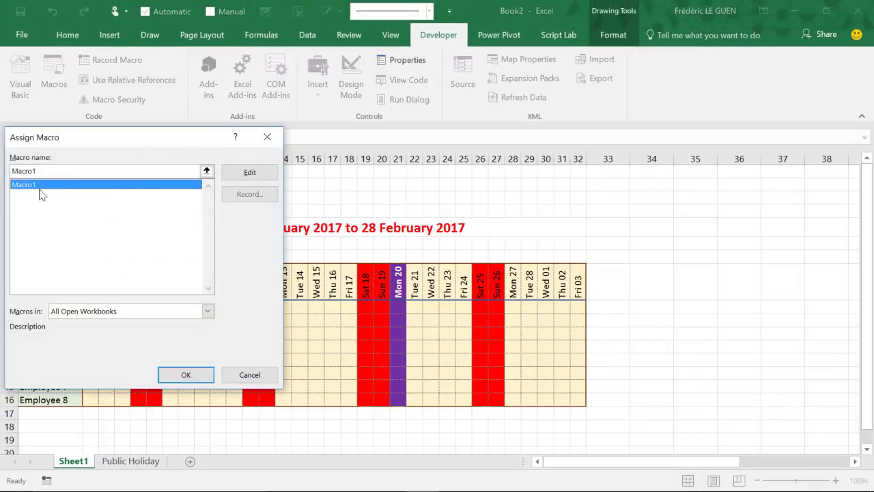
click(198, 376)
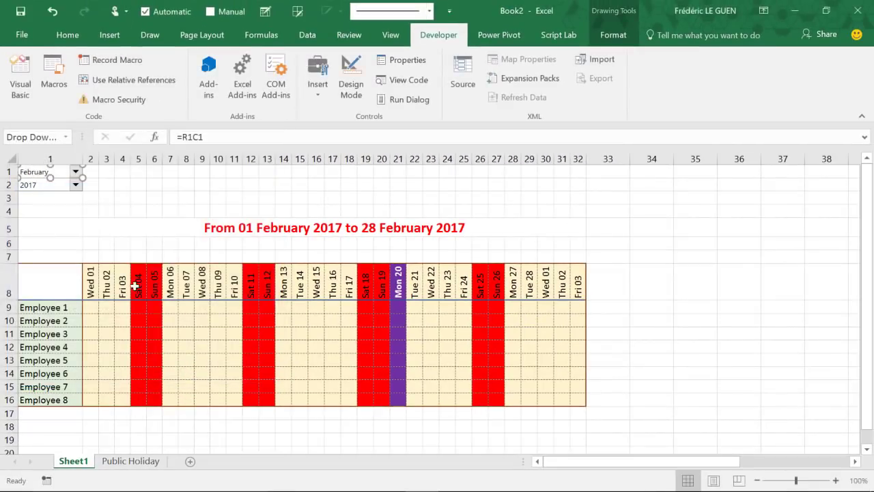
- Assign Macro1 to the year drop-down as well and deselect the control
right_click(55, 189)
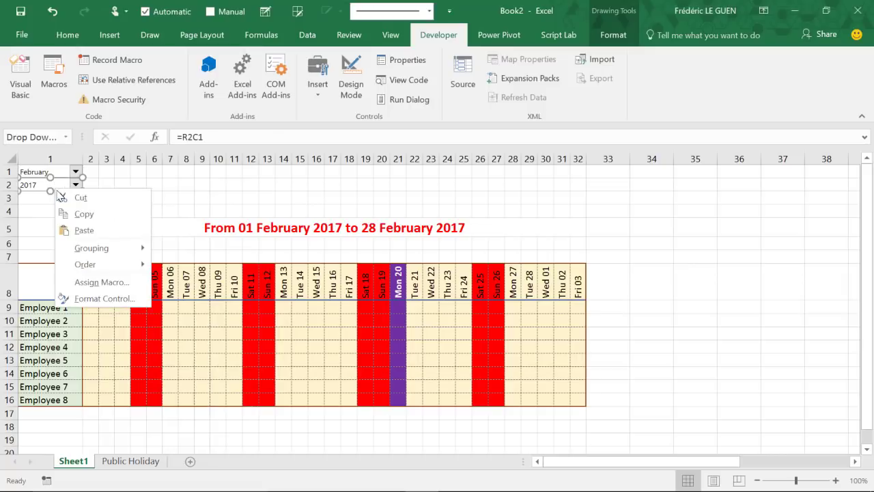
click(100, 283)
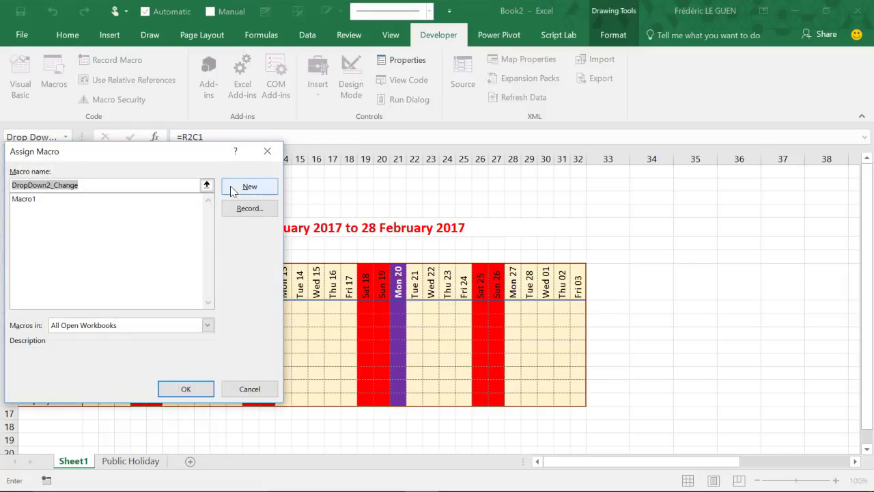
click(34, 199)
click(187, 388)
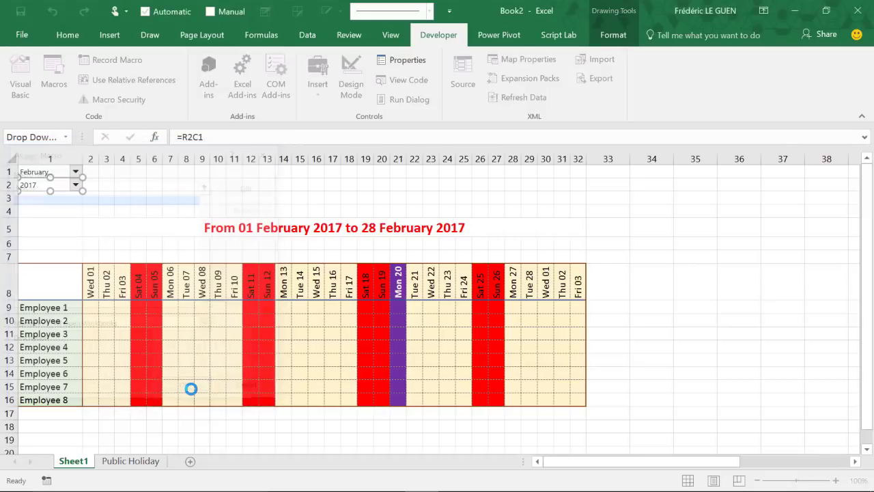
click(164, 197)
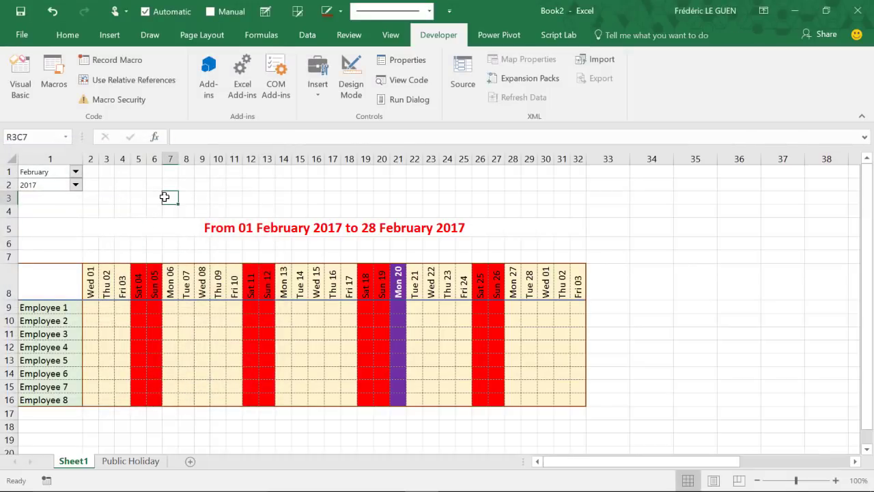
- Test the macro by switching the calendar month to April and back to February
click(76, 173)
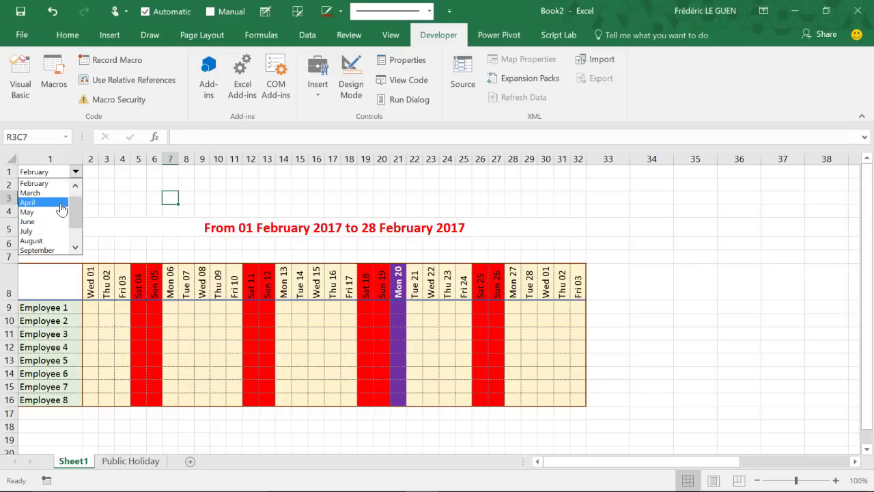
click(61, 203)
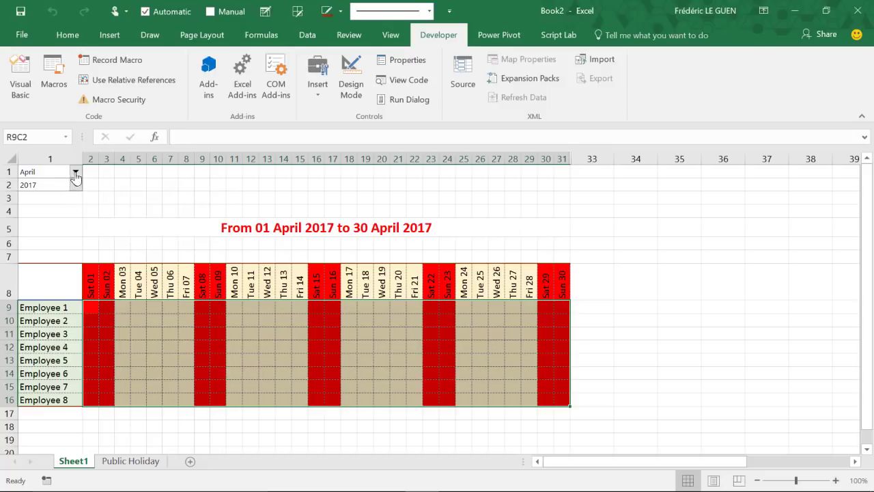
click(75, 172)
click(76, 185)
click(76, 185)
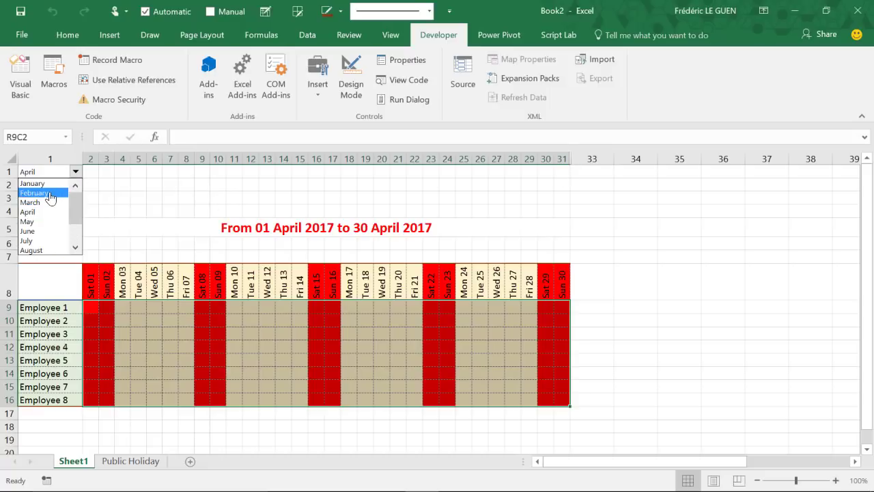
click(50, 193)
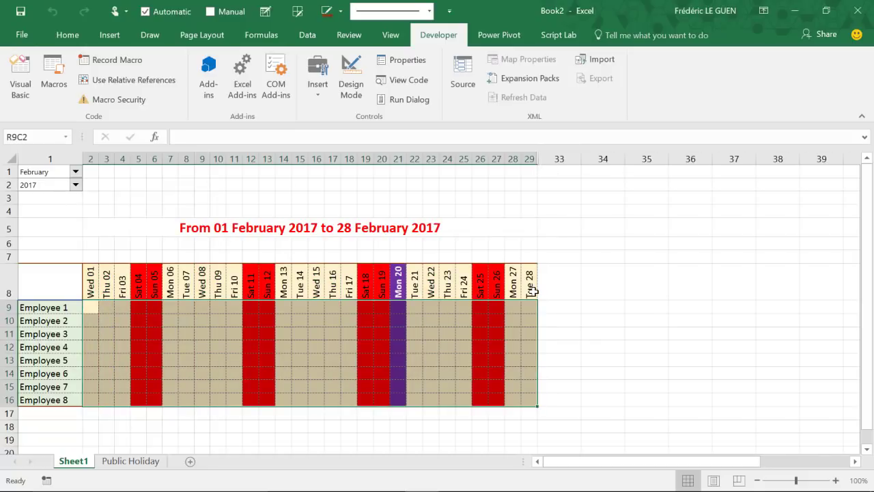
- Enter 1 for Employee 3 on Thu 02, Employee 5 on Wed 08 and Employee 2 on Fri 17, and switch the month to March
click(107, 331)
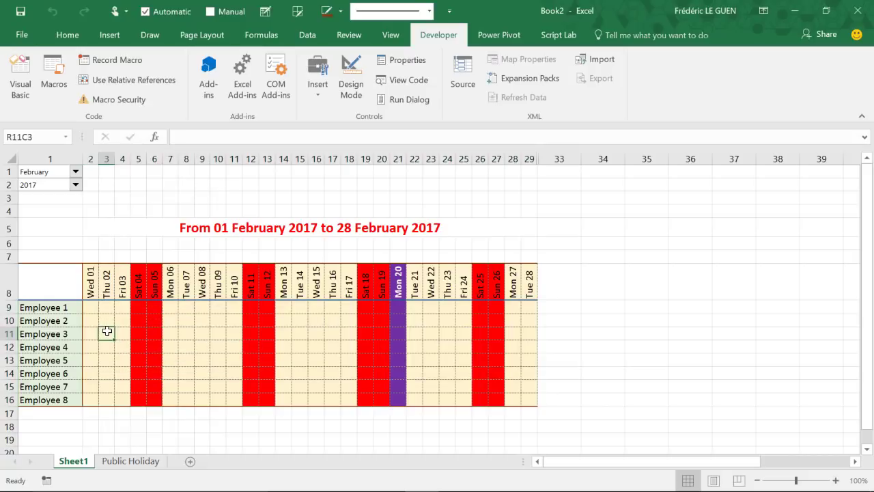
text(1)
click(206, 358)
text(1)
click(347, 318)
text(1)
click(431, 319)
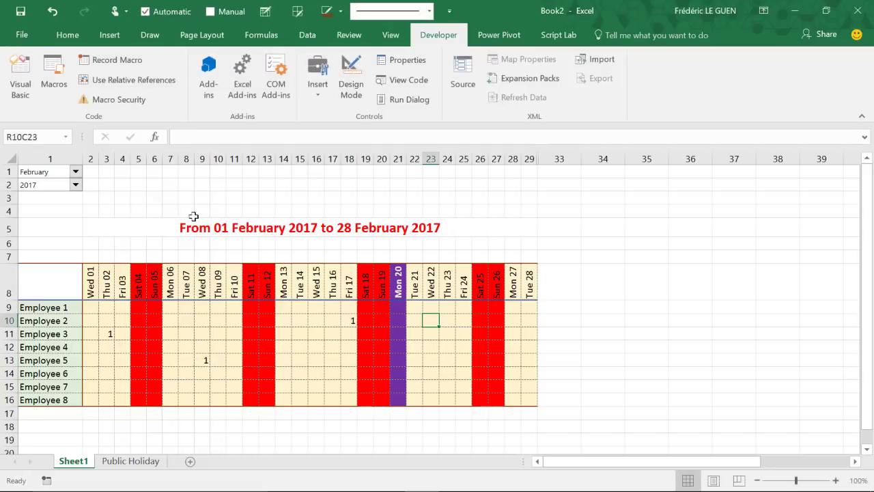
click(75, 171)
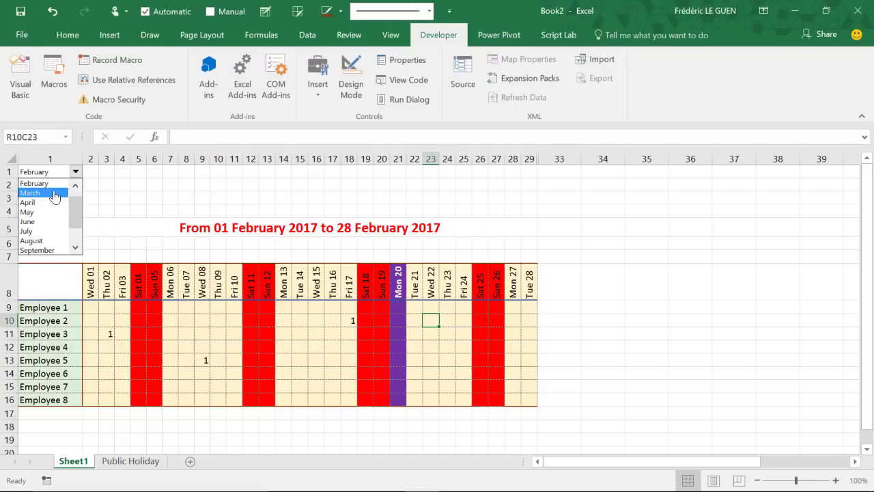
click(54, 196)
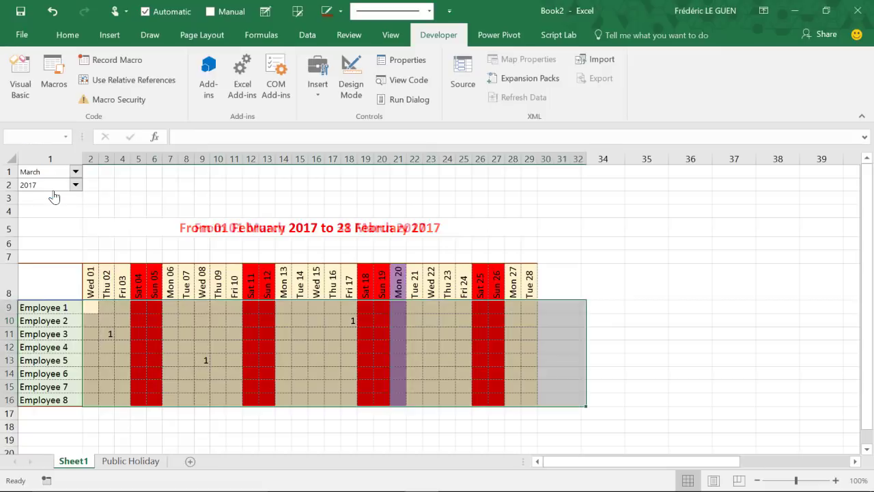